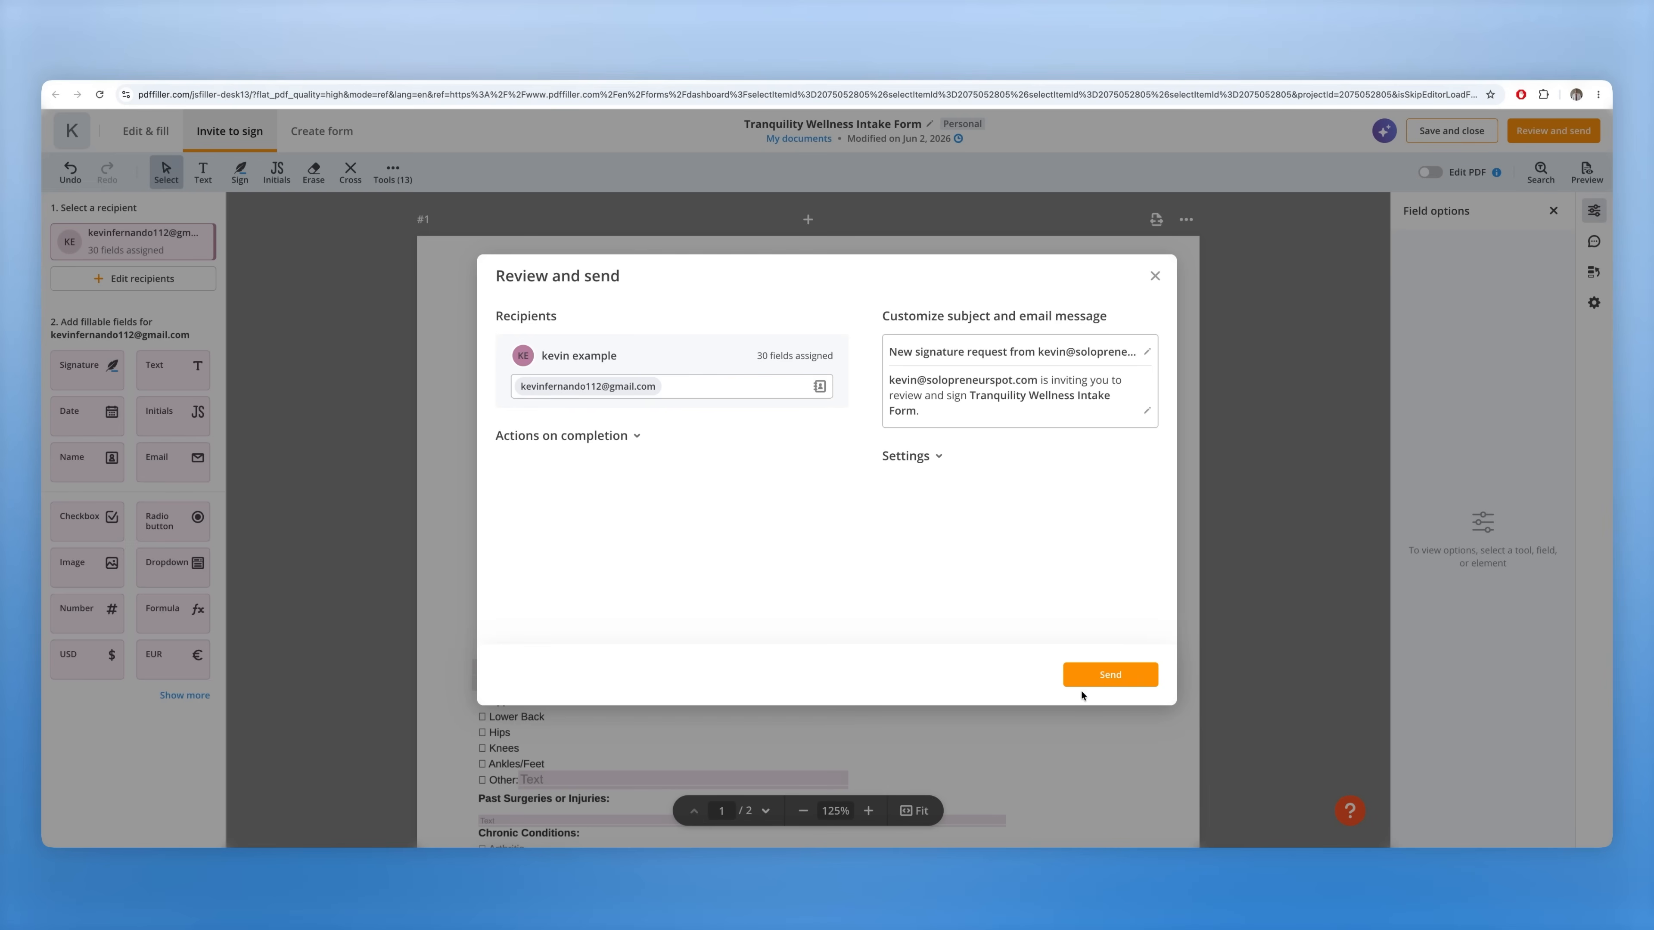
# - Send the Tranquility Wellness Intake Form to its recipient for e-signature from Review and send
pyautogui.click(1091, 681)
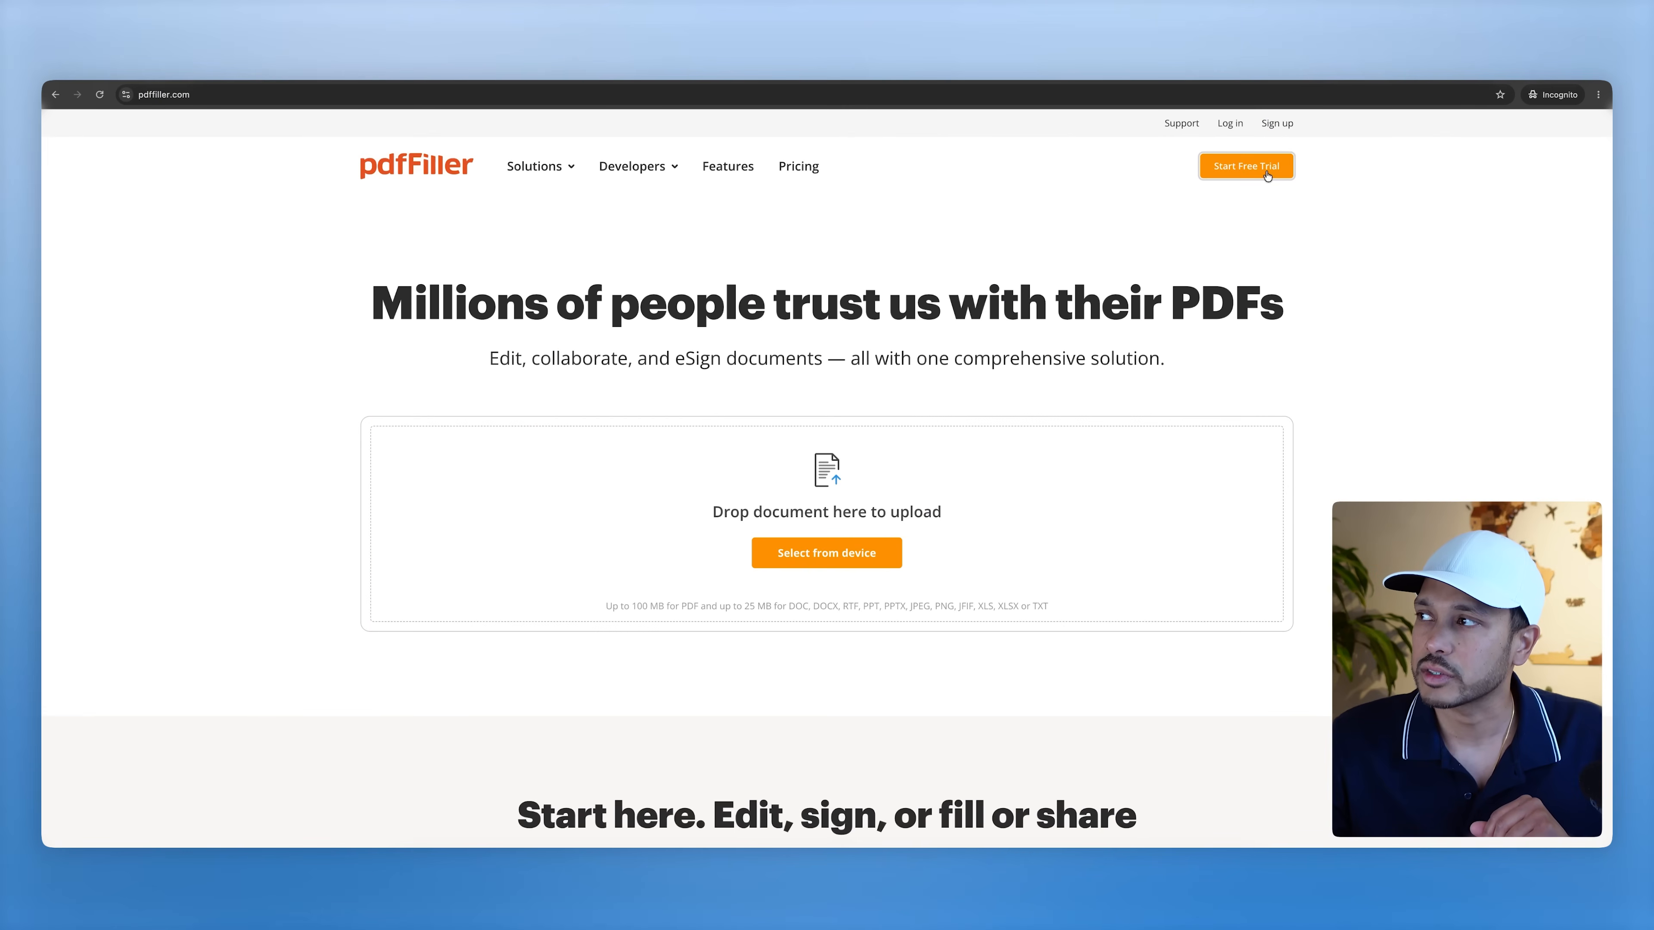
# - Begin signing up for a pdfFiller free trial
pyautogui.click(1260, 172)
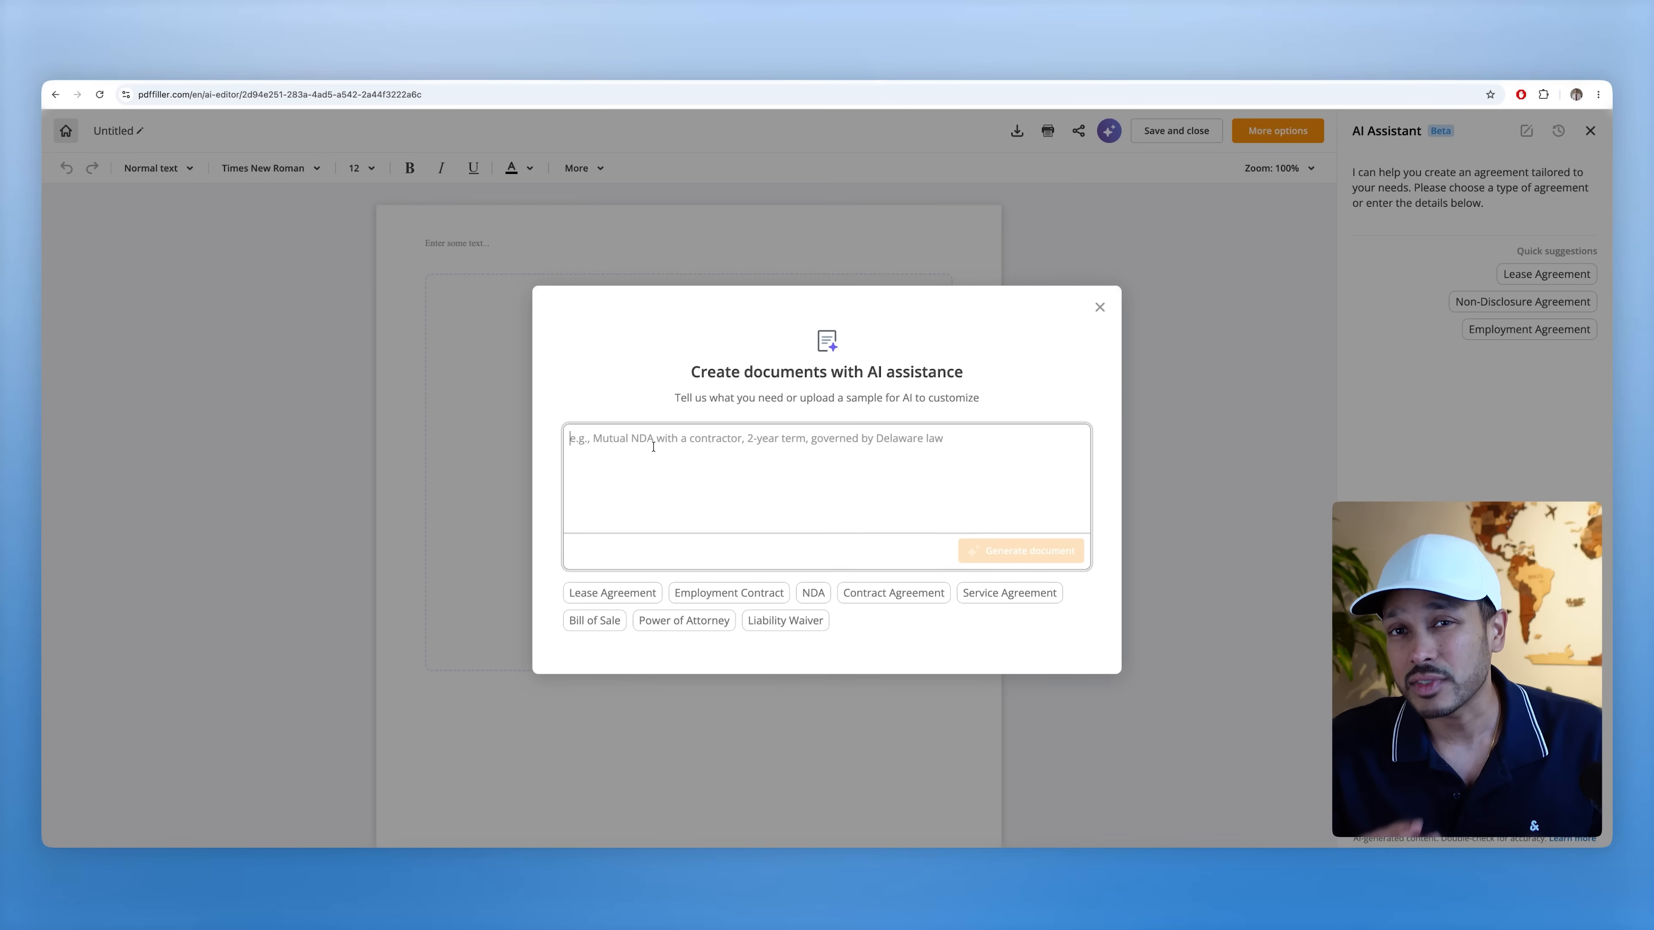
# - Paste the massage therapy intake form request and generate the Tranquility Wellness document with AI
pyautogui.write('Create an intake form for my massage therapy clinic in toronto. My clinic name is Tranquility Wellness. I want to ask them about their health history, any medications they are taking and then get their consent for treatment along with any other sections I should have')
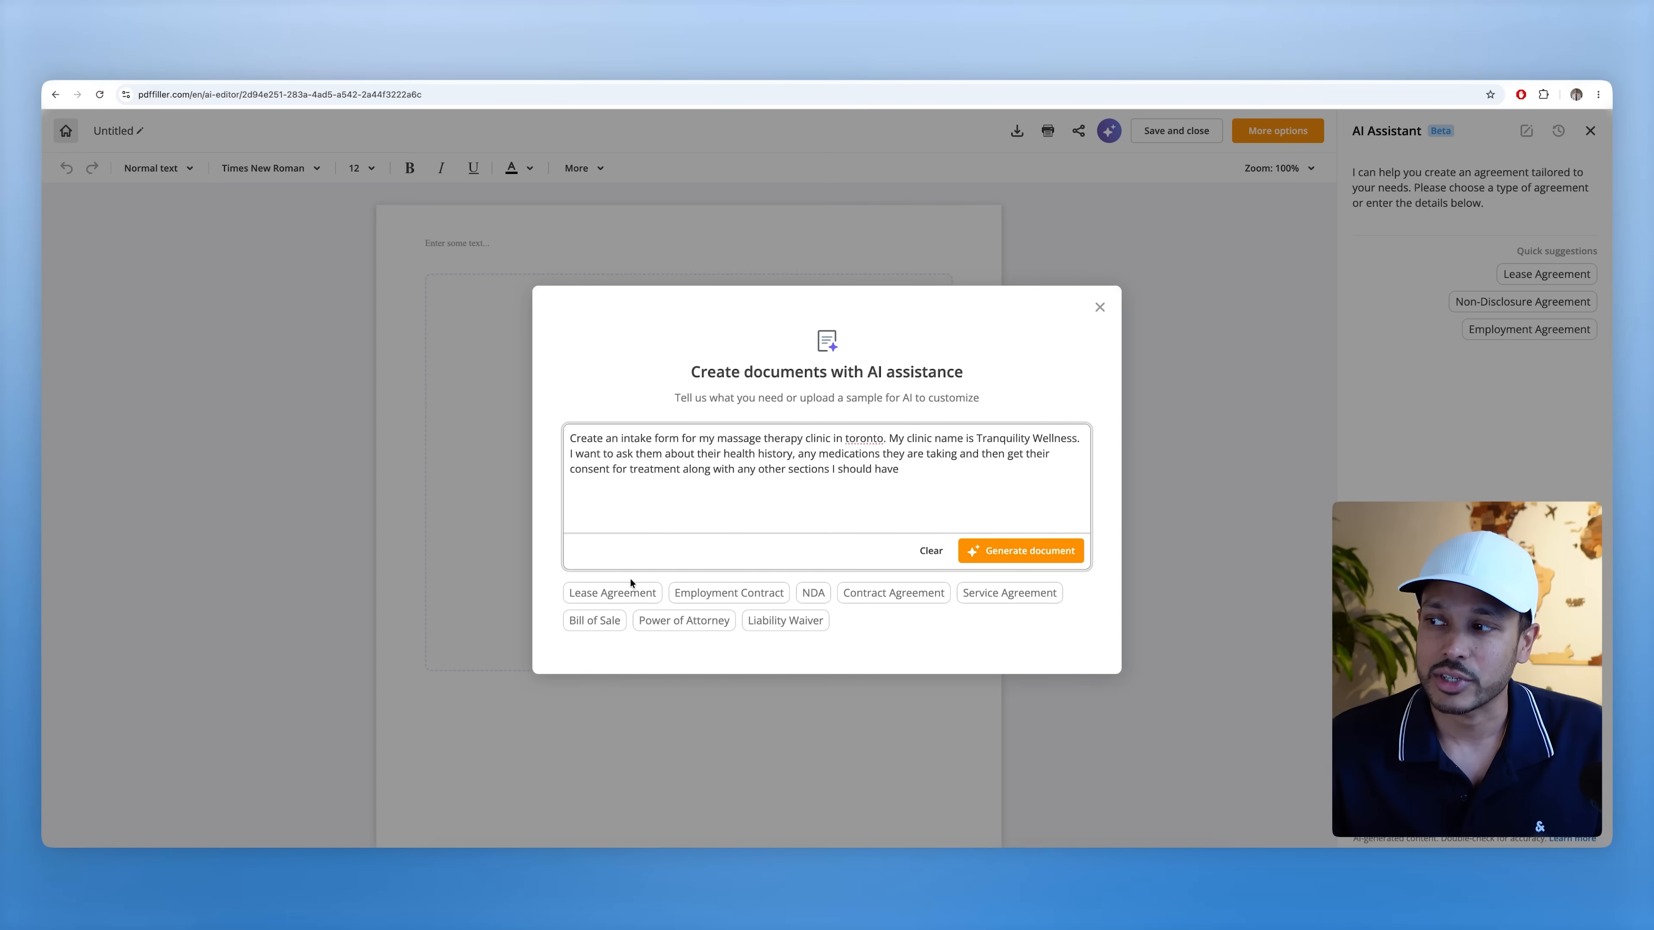
pyautogui.click(1045, 552)
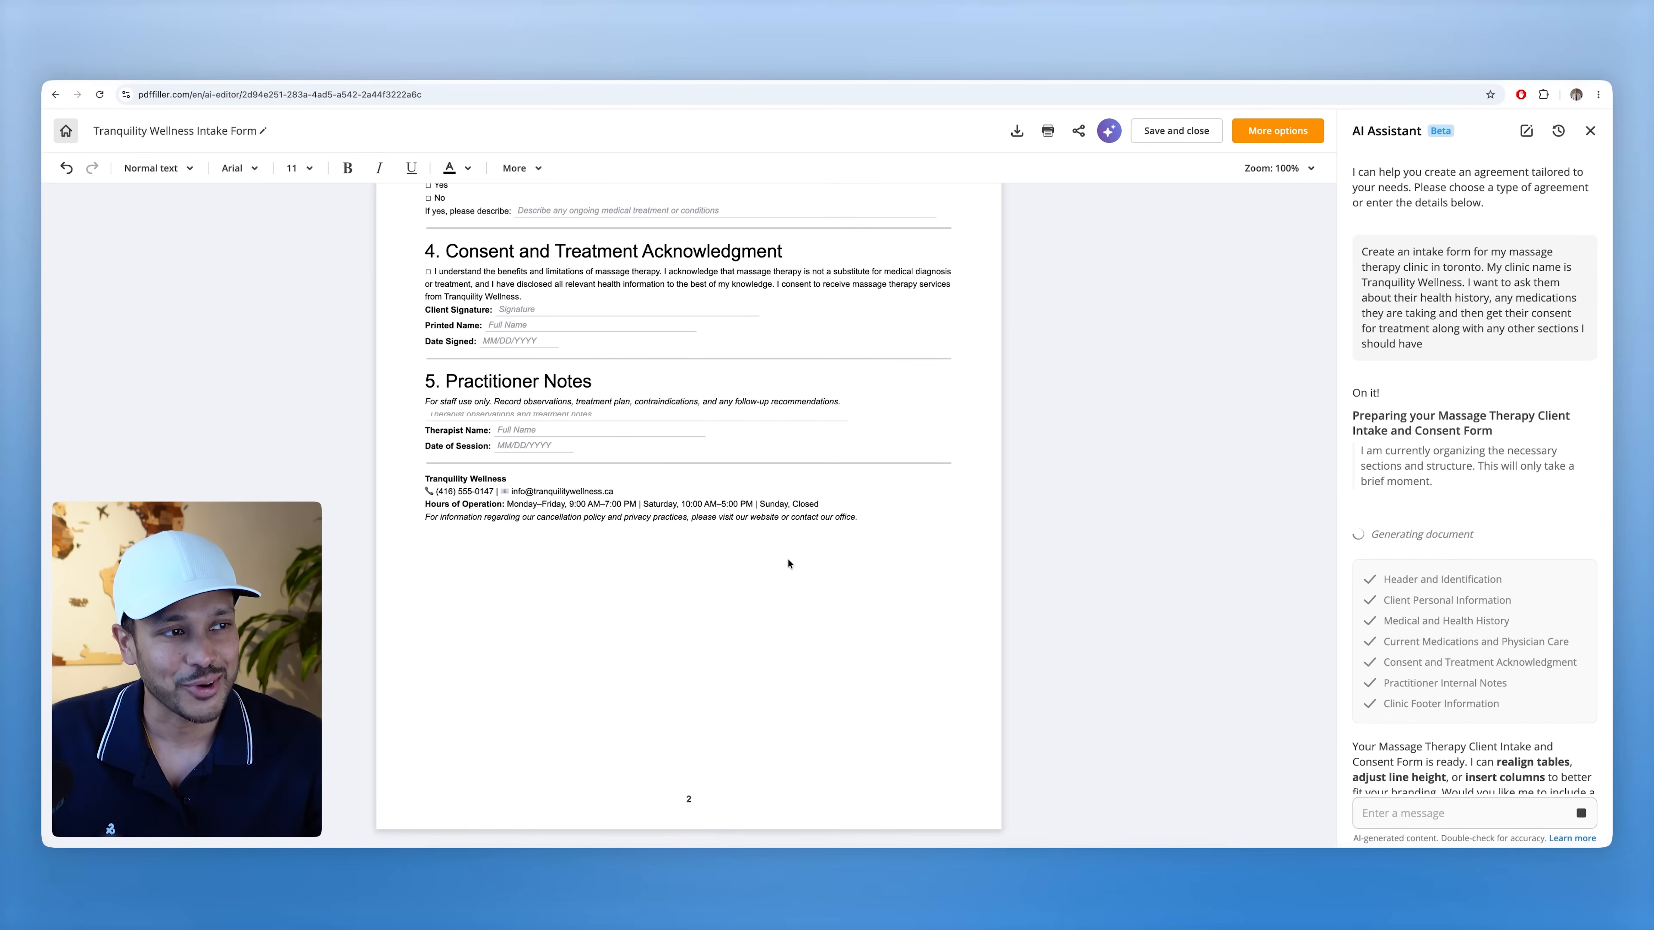
pyautogui.scroll(6, 750, 561)
pyautogui.scroll(8, 735, 556)
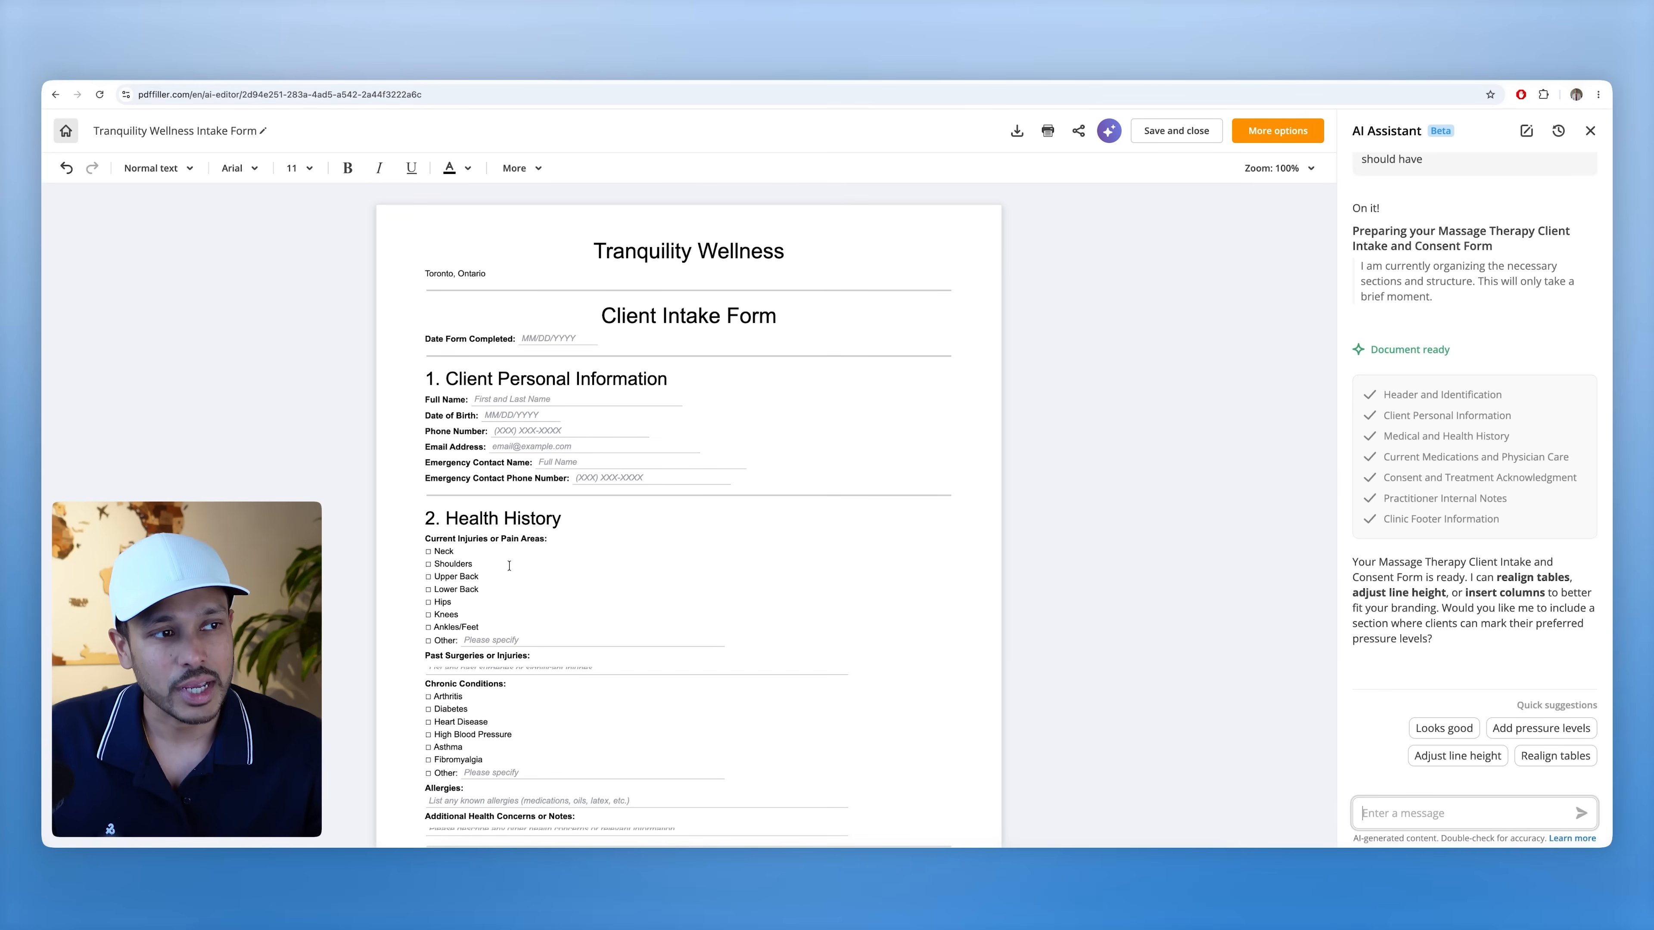
pyautogui.scroll(-7, 509, 565)
pyautogui.scroll(-6, 652, 549)
pyautogui.scroll(-3, 766, 608)
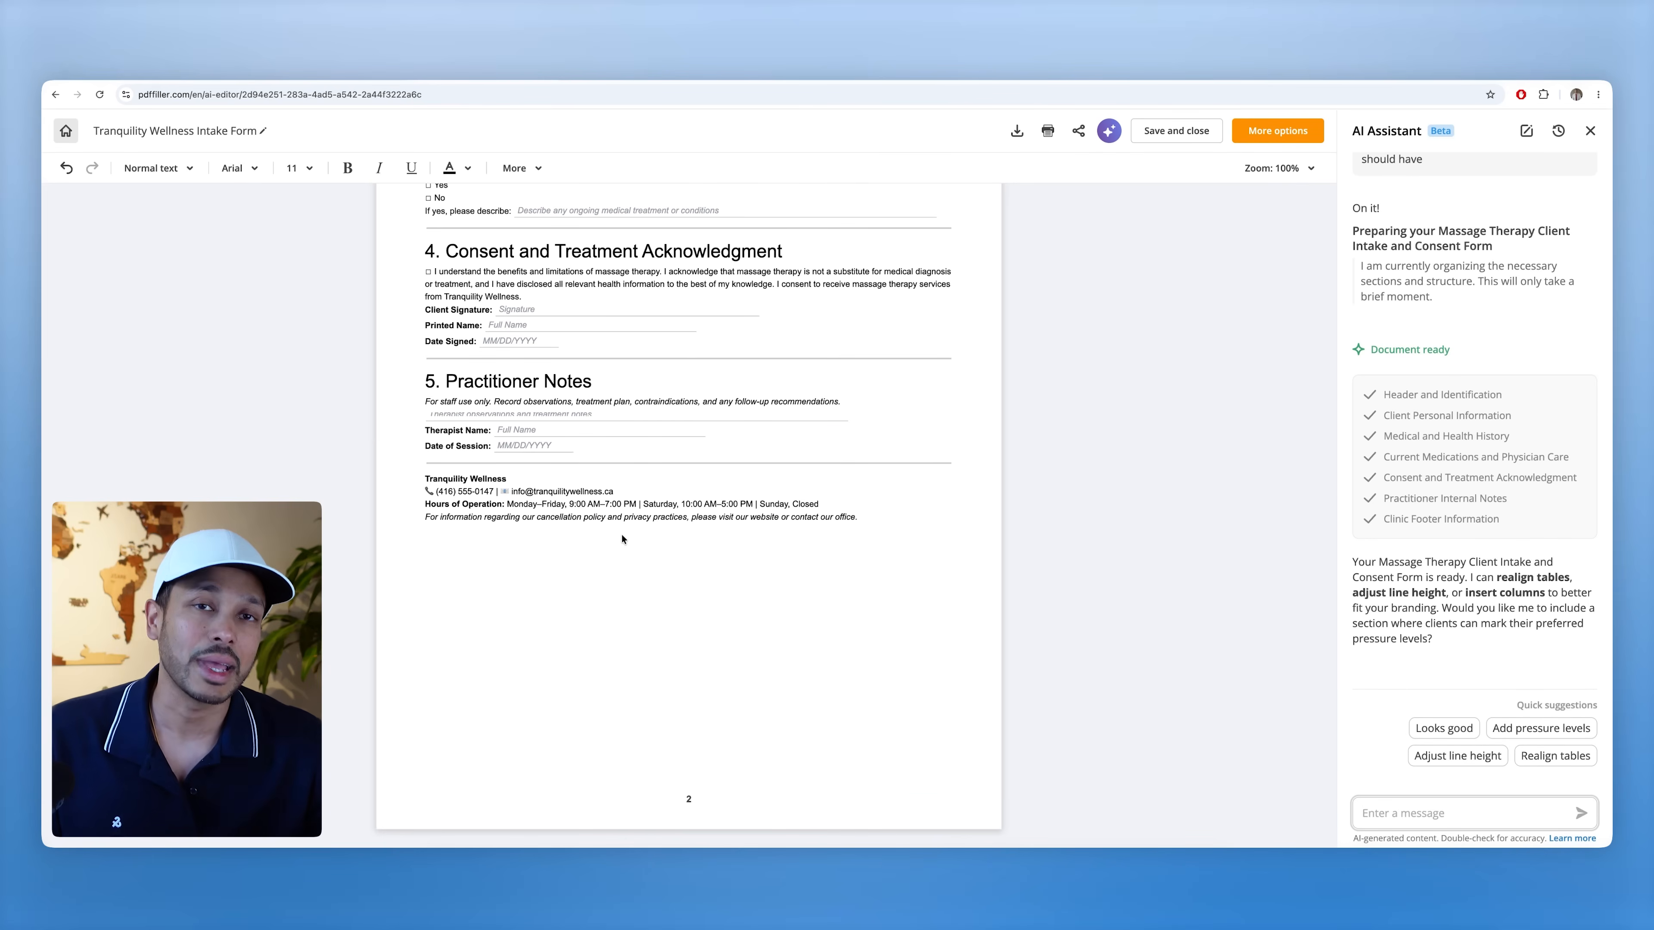
pyautogui.scroll(16, 589, 475)
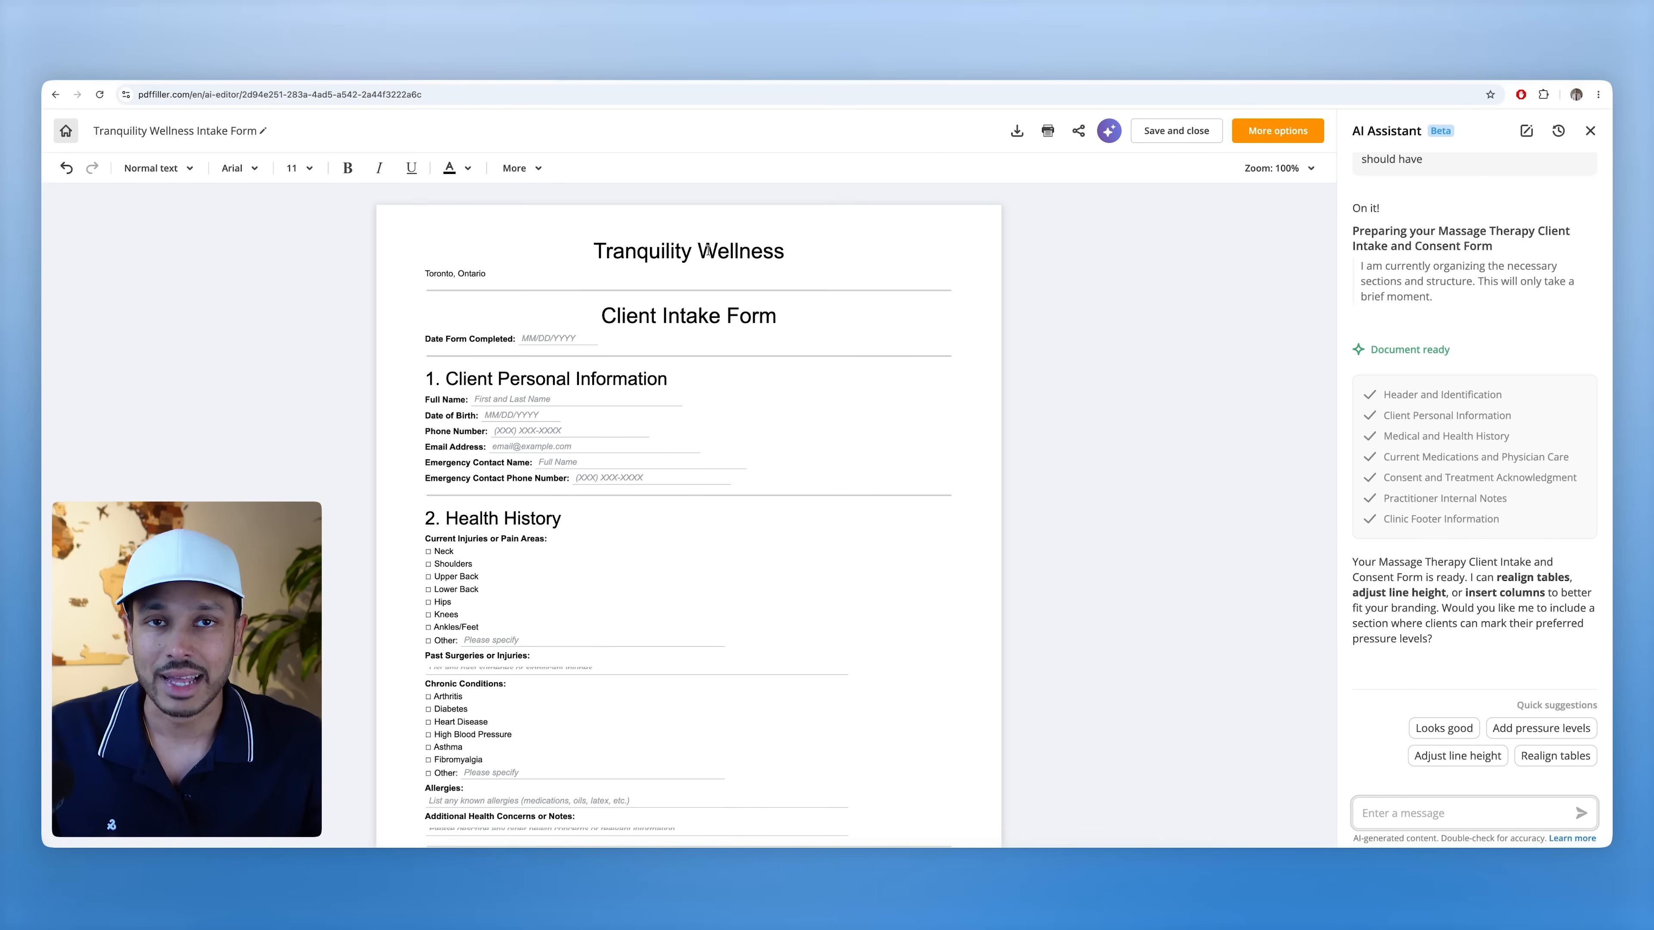
pyautogui.click(482, 518)
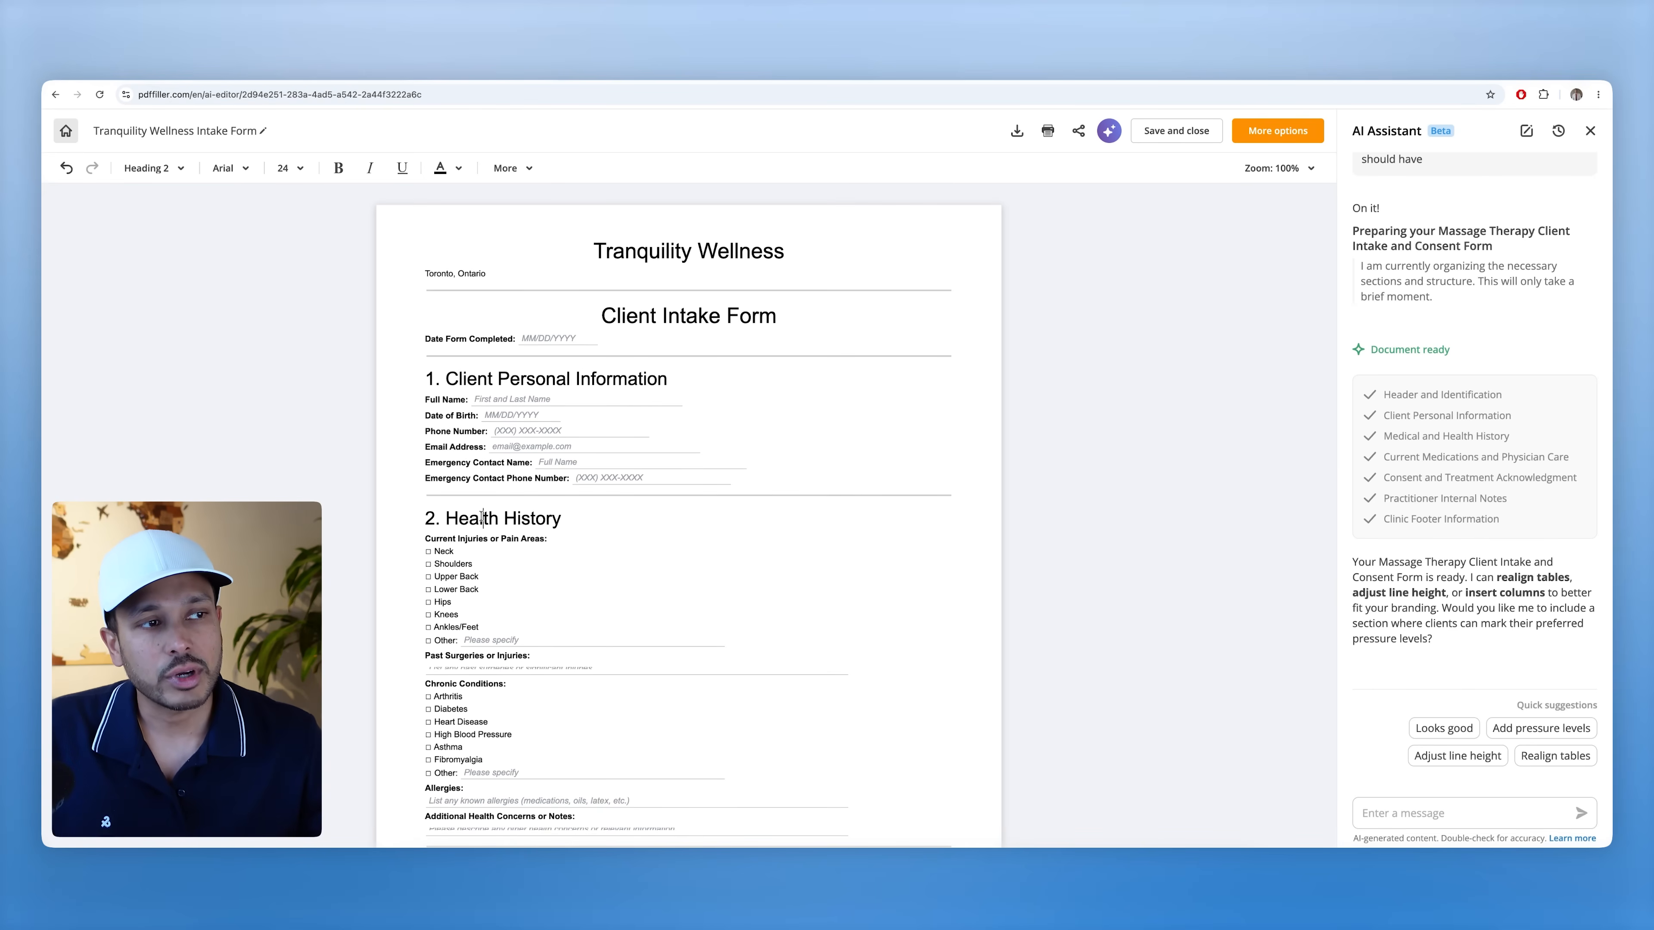
pyautogui.write('sdfds')
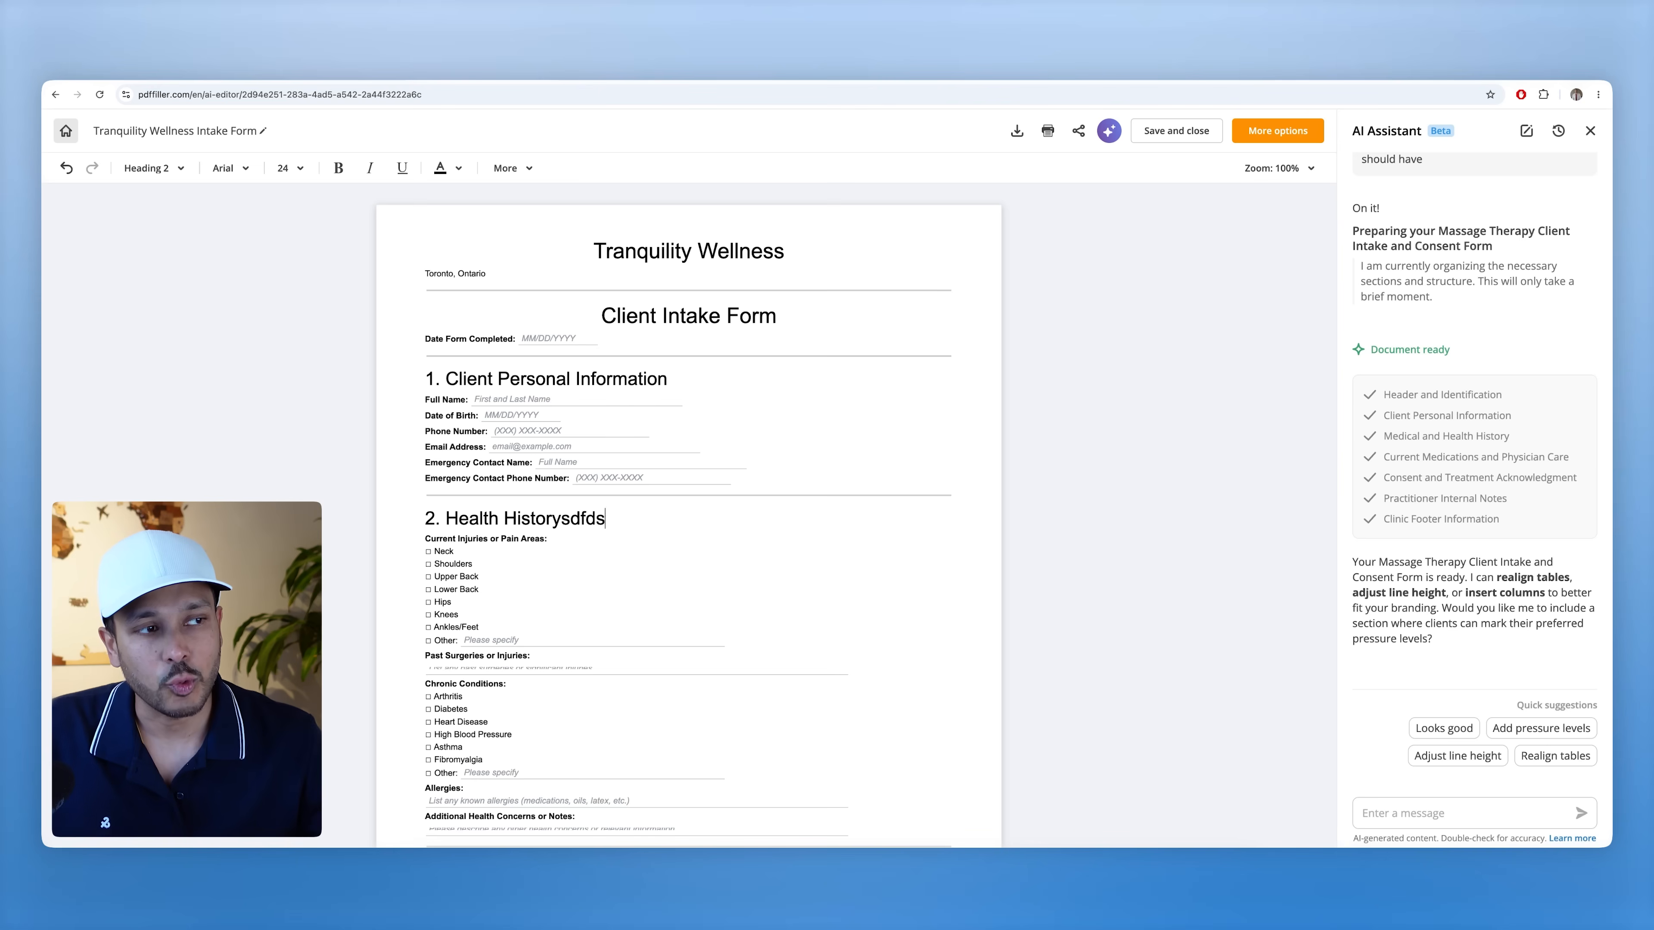
pyautogui.write('fsfdsfs')
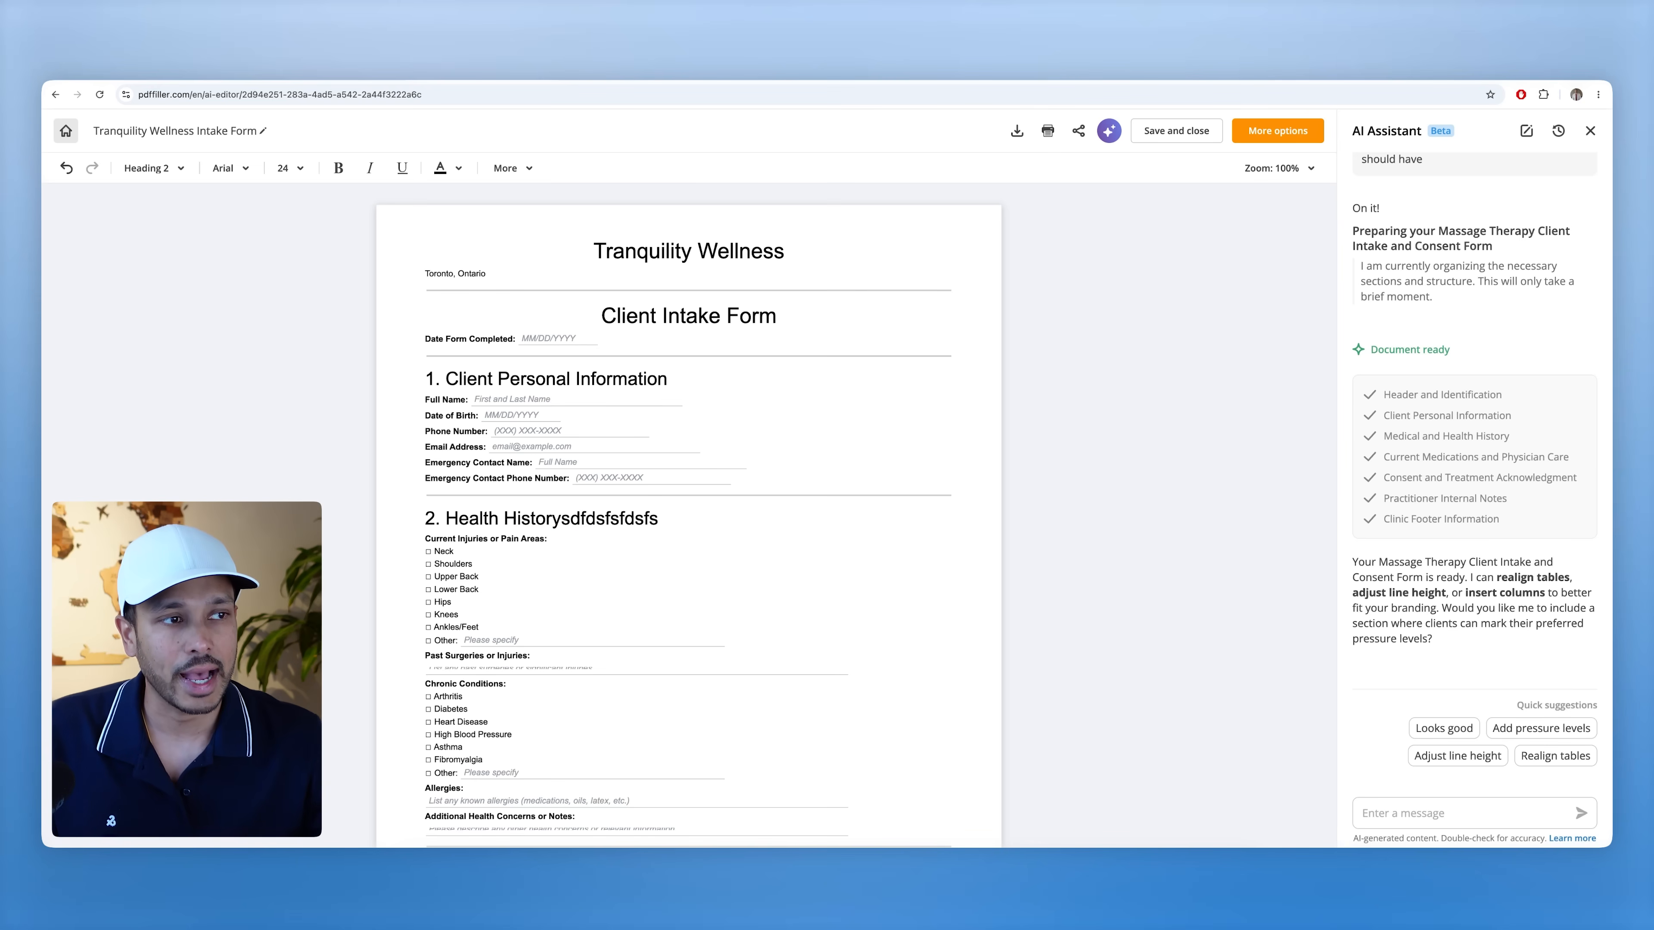
pyautogui.doubleClick(531, 540)
pyautogui.press('BackSpace')
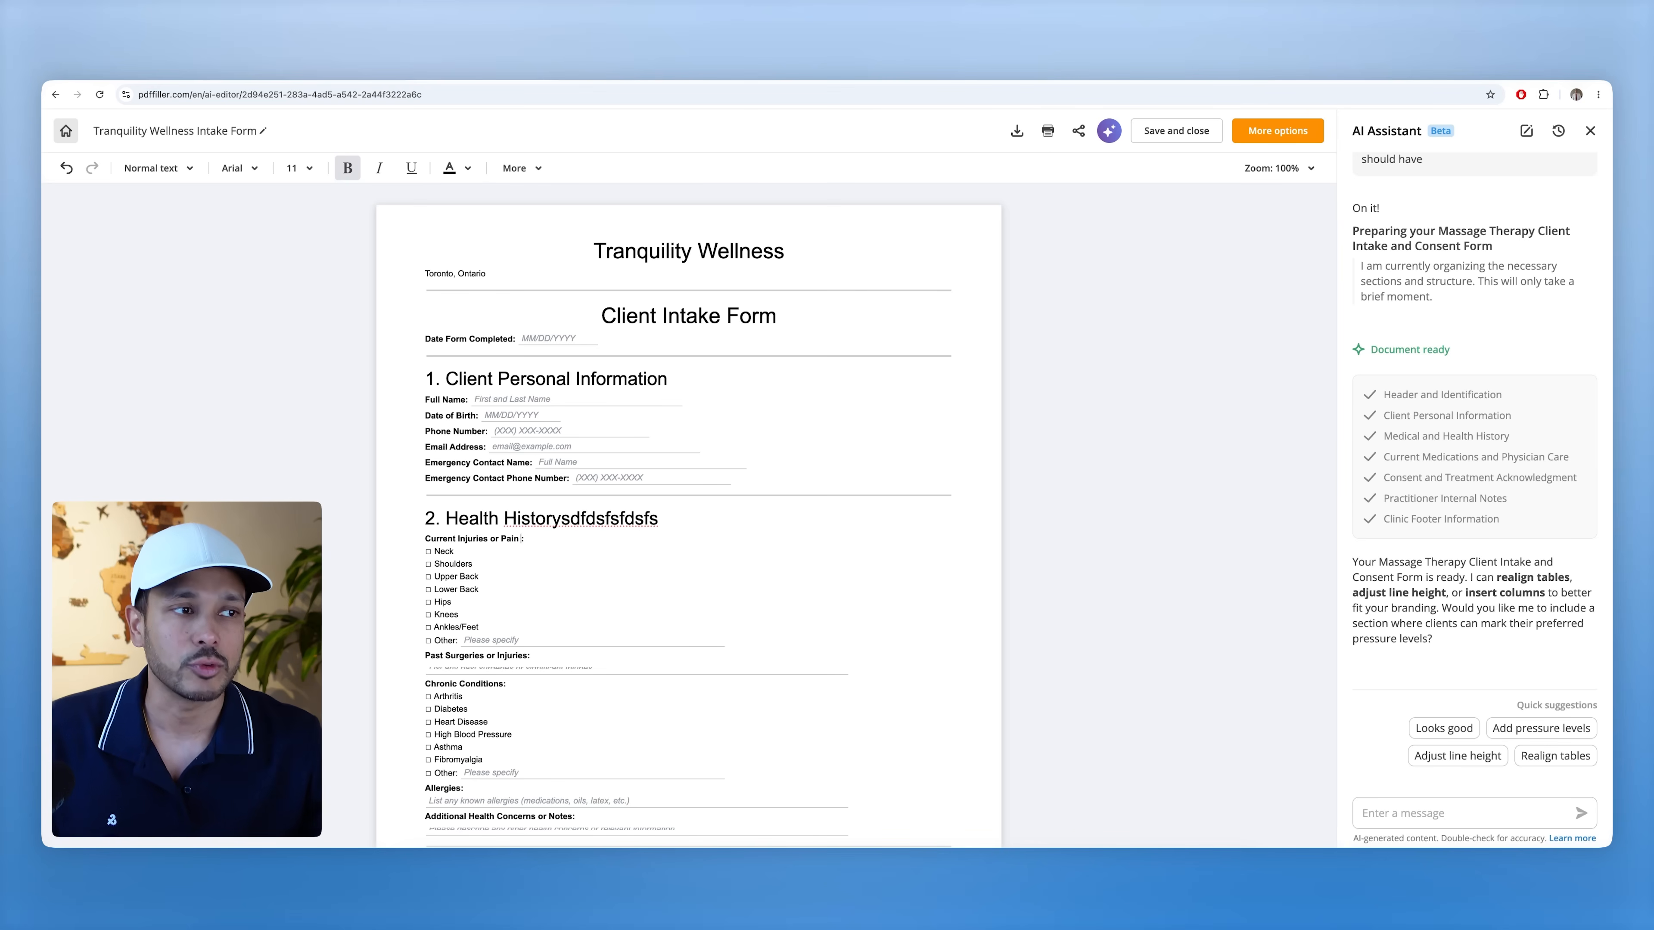
pyautogui.hotkey('ctrl', 'z')
pyautogui.hotkey('ctrl', 'z')
pyautogui.hotkey('ctrl', 'z')
pyautogui.hotkey('ctrl', 'z')
pyautogui.hotkey('ctrl', 'z')
pyautogui.hotkey('ctrl', 'z')
pyautogui.hotkey('ctrl', 'z')
pyautogui.hotkey('ctrl', 'z')
pyautogui.hotkey('ctrl', 'z')
pyautogui.hotkey('ctrl', 'z')
pyautogui.hotkey('ctrl', 'z')
pyautogui.hotkey('ctrl', 'z')
pyautogui.hotkey('ctrl', 'z')
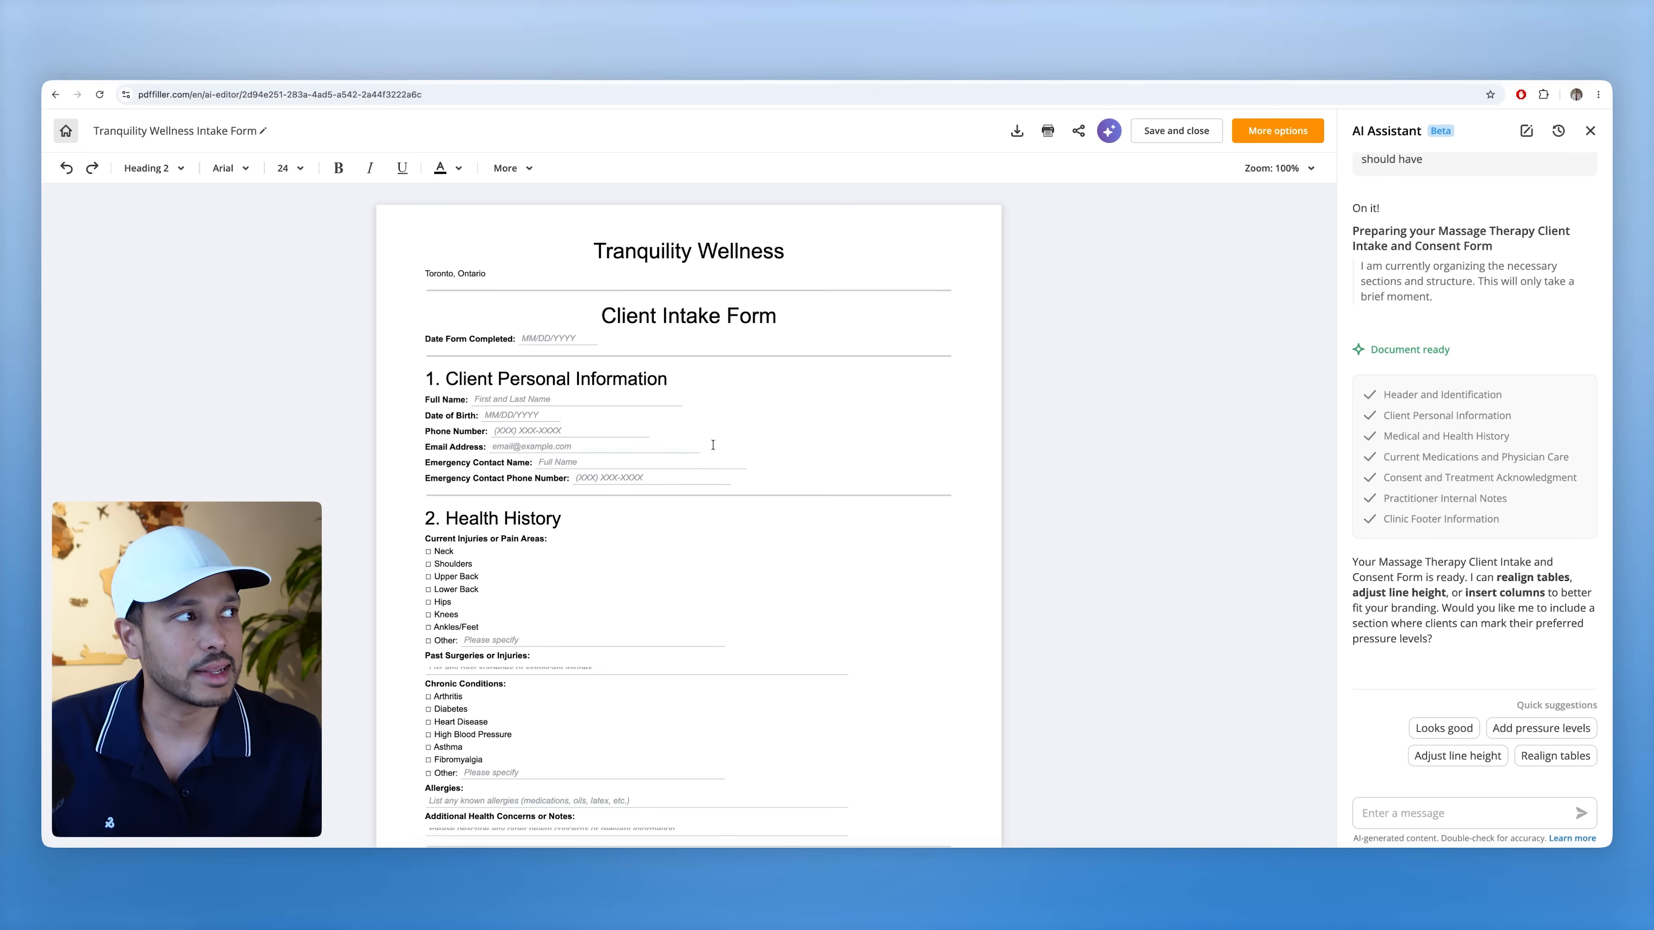
pyautogui.scroll(-10, 695, 442)
pyautogui.scroll(-6, 694, 442)
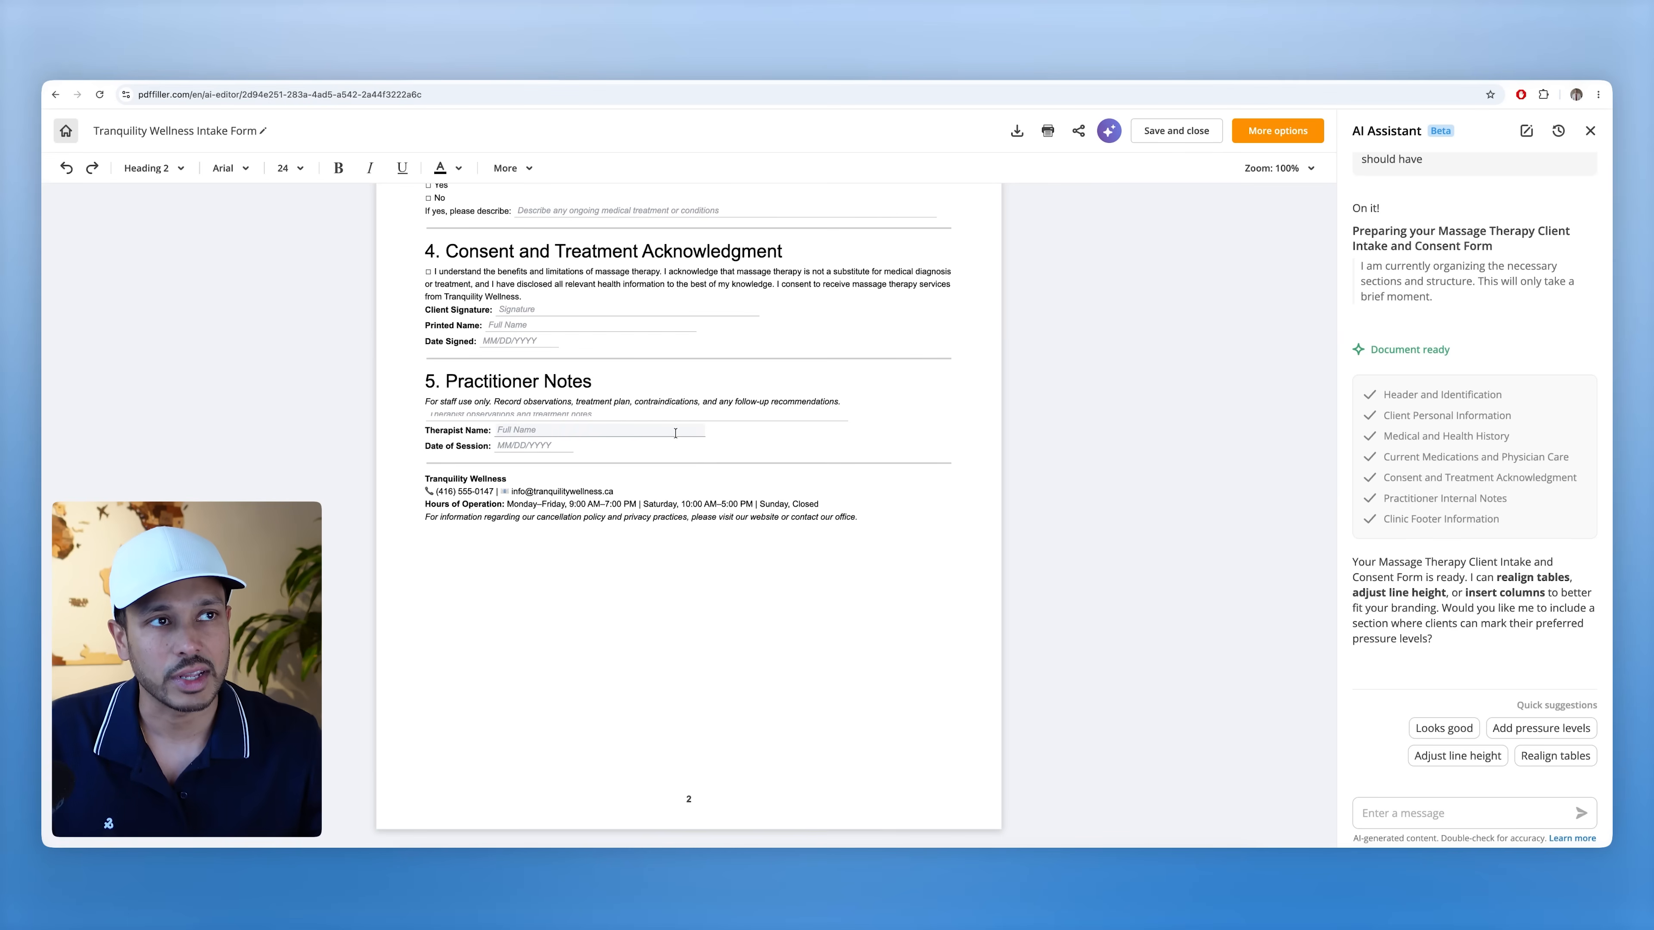
pyautogui.scroll(16, 675, 432)
pyautogui.click(511, 168)
pyautogui.moveTo(574, 279)
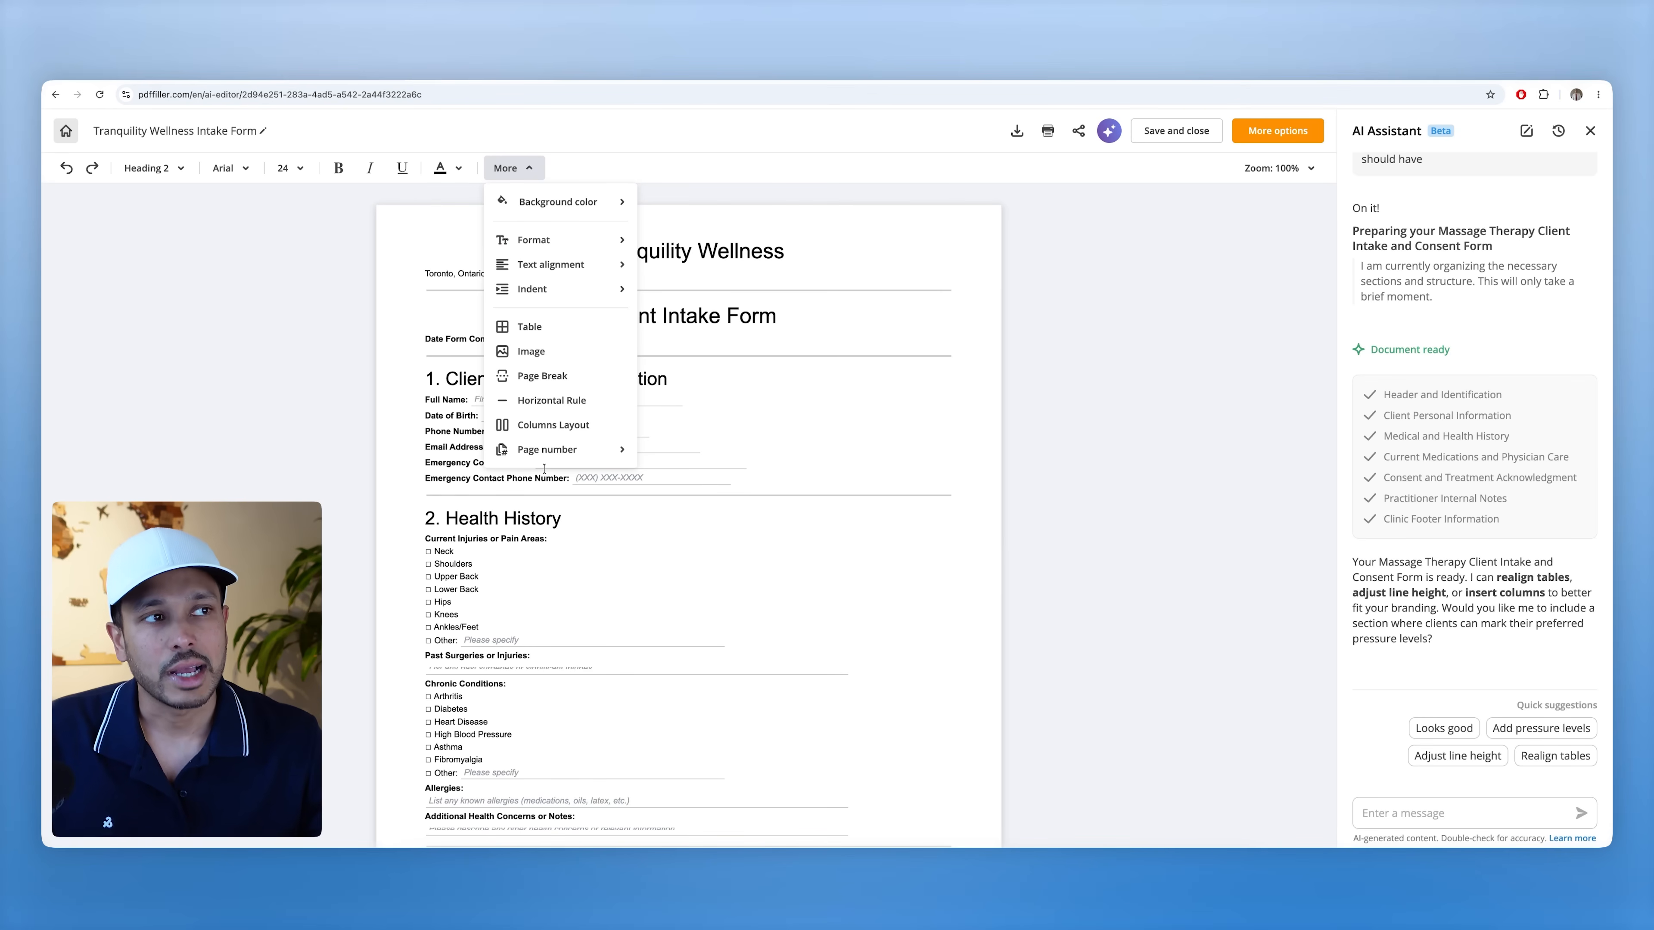
pyautogui.moveTo(566, 244)
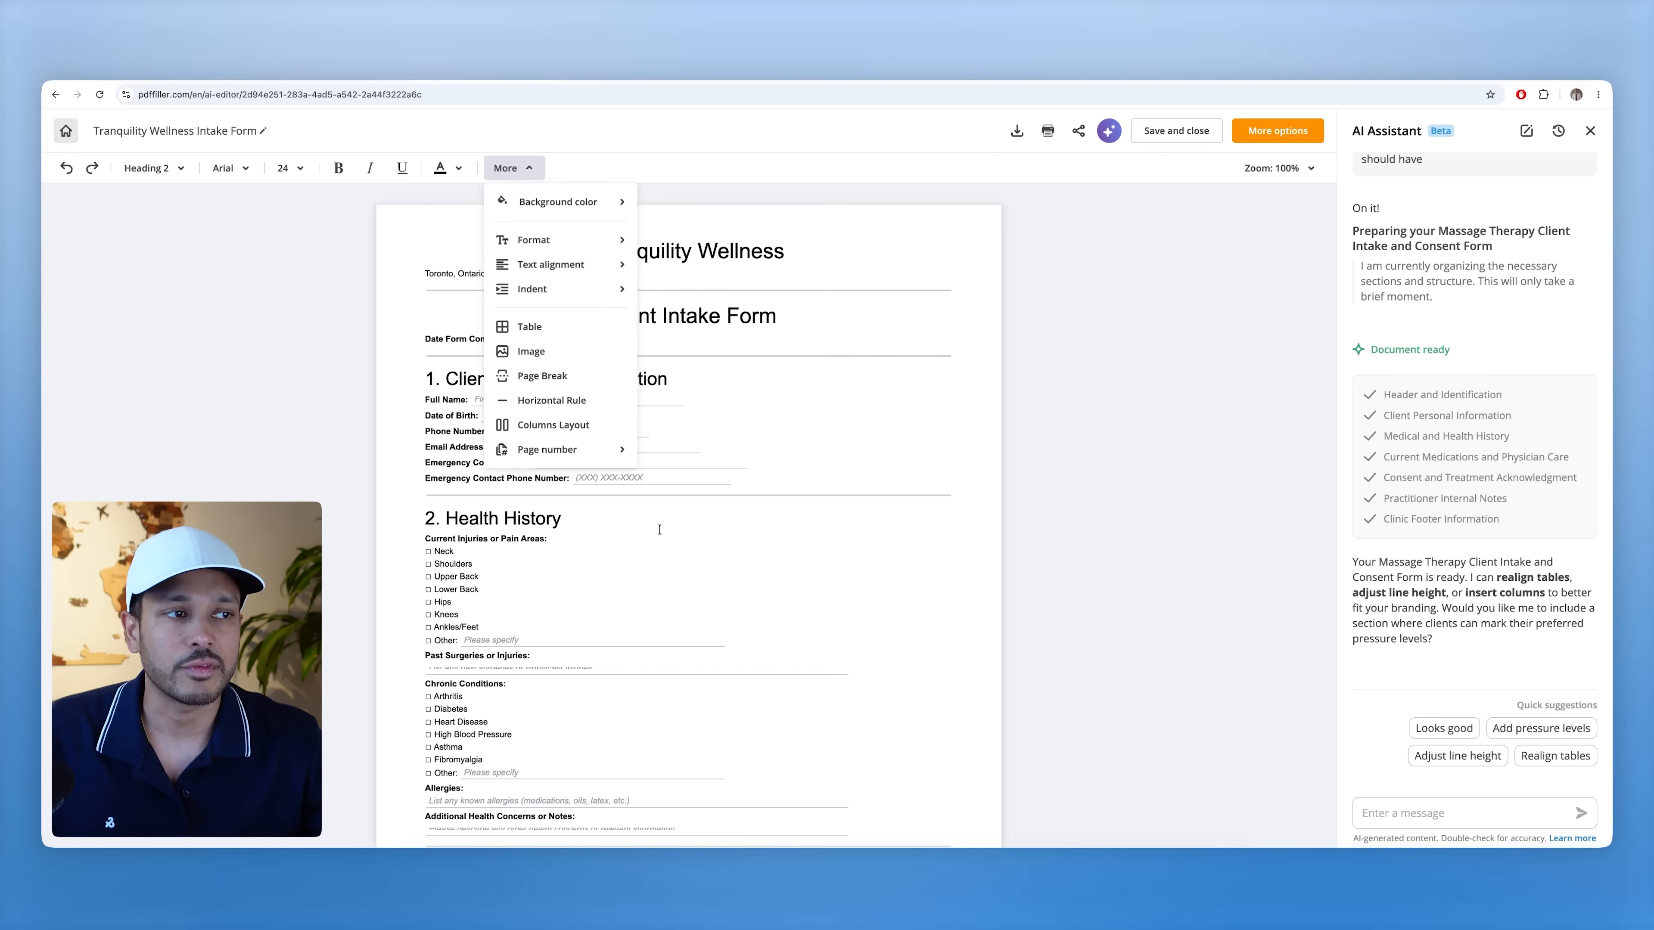
pyautogui.click(596, 599)
pyautogui.click(1402, 814)
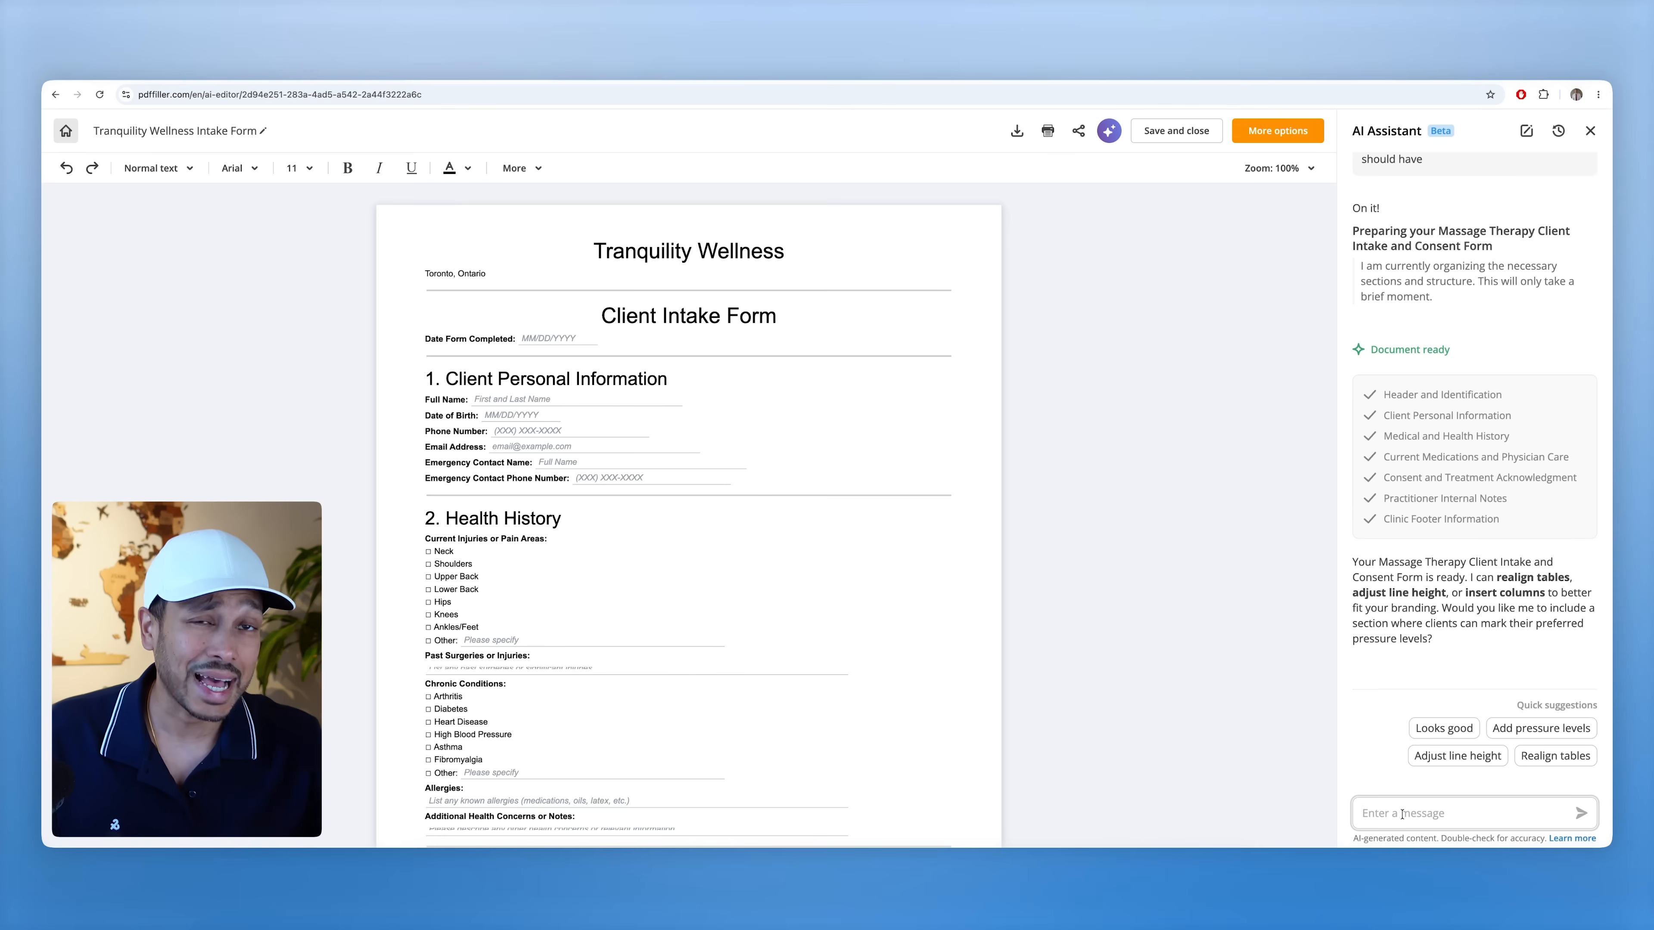
# - Ask the AI Assistant to 'add Acupuncture to the document' and accept the suggested consent section
pyautogui.write('add Acupuncture to the document')
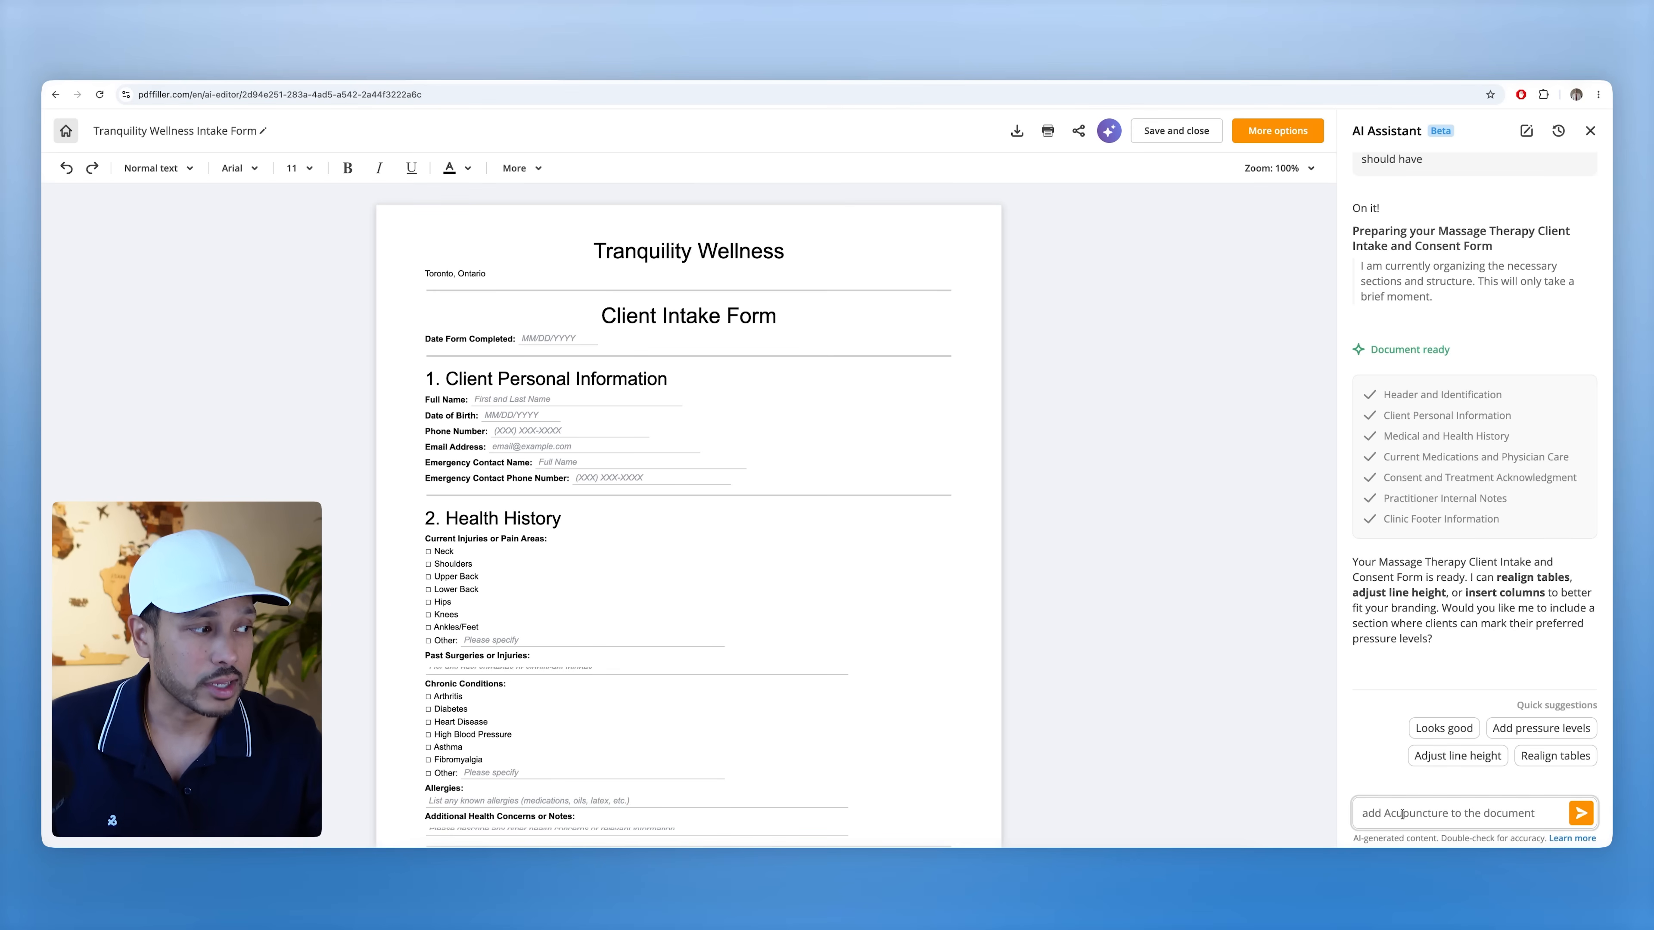
pyautogui.press('Return')
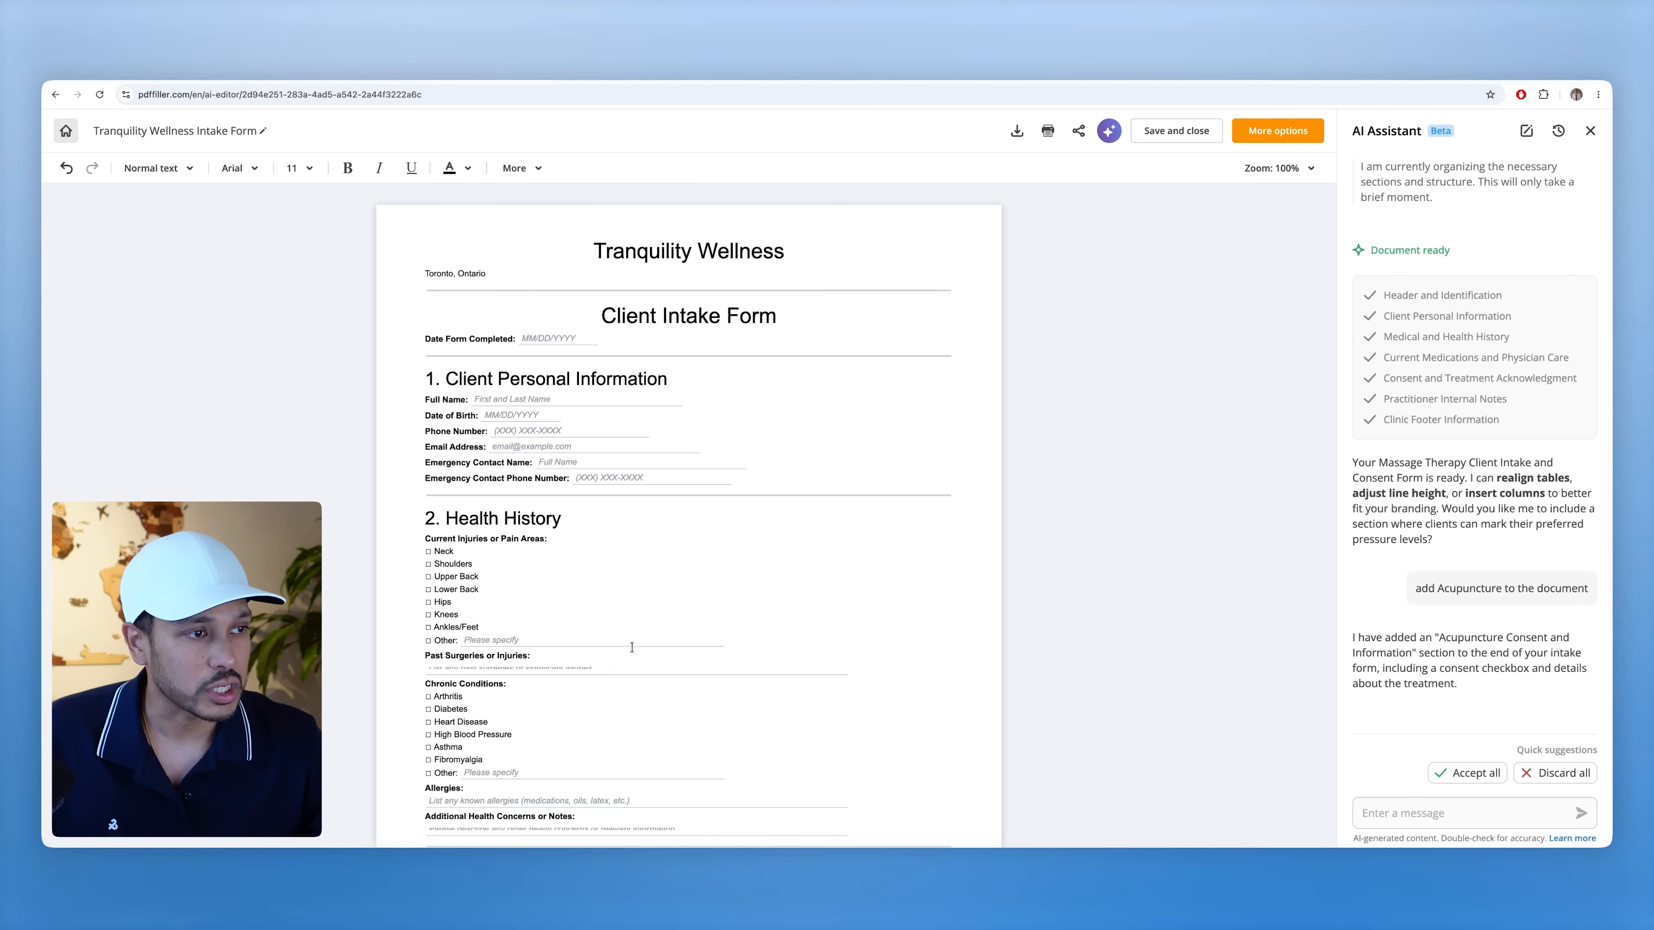
pyautogui.scroll(-15, 630, 649)
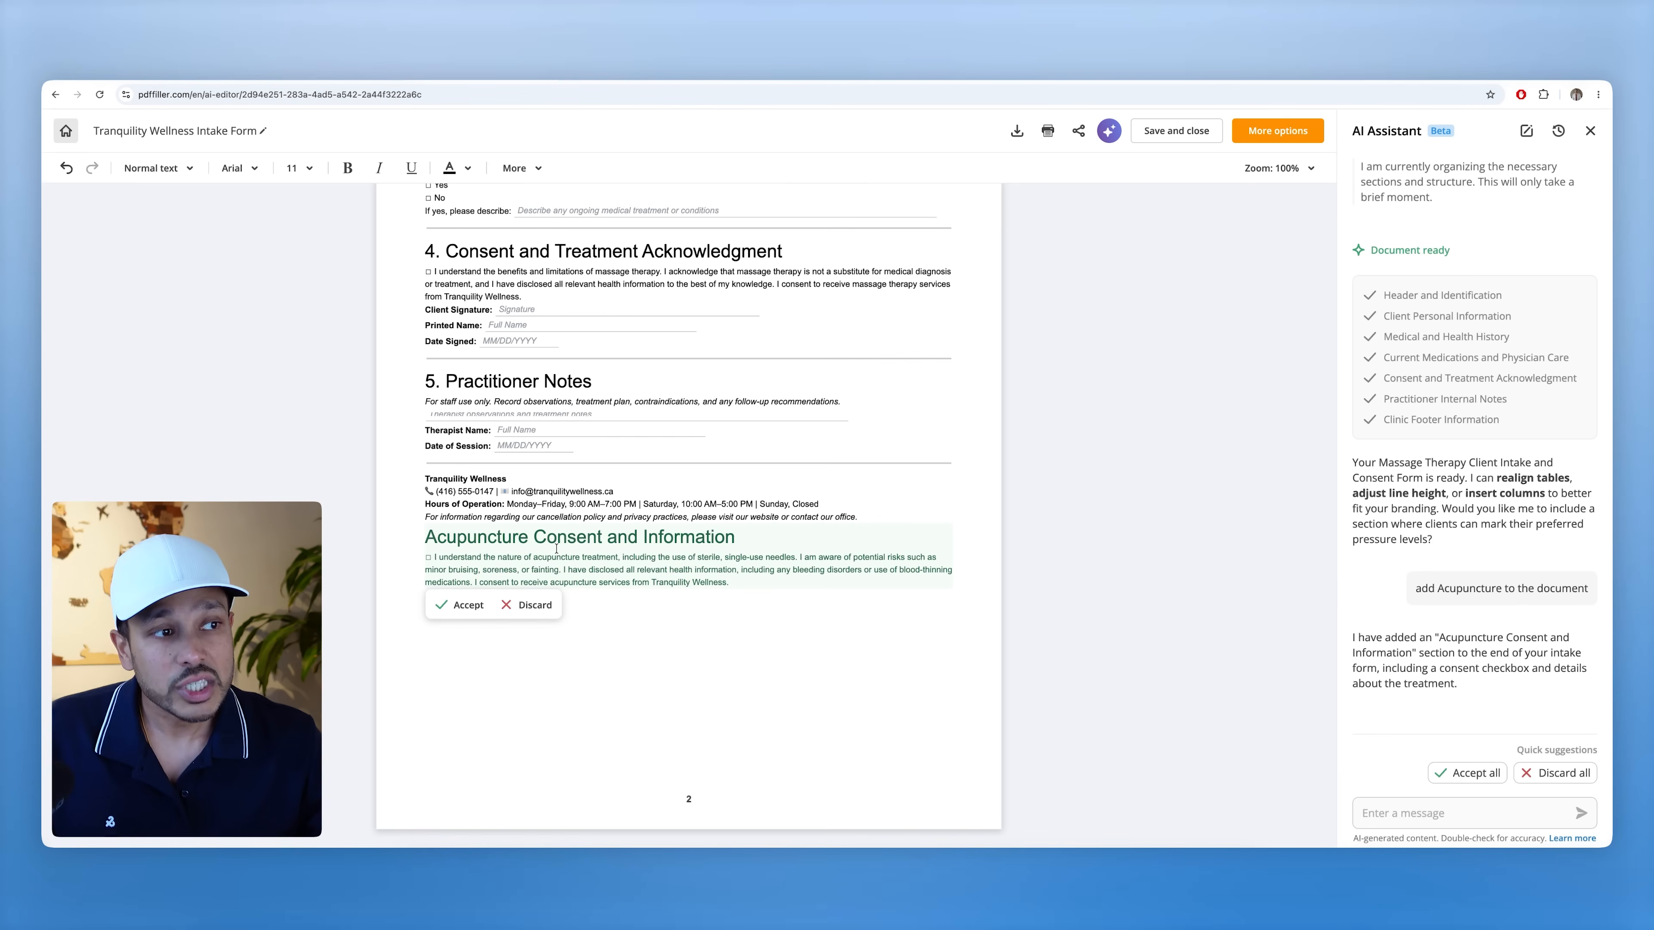
pyautogui.click(459, 606)
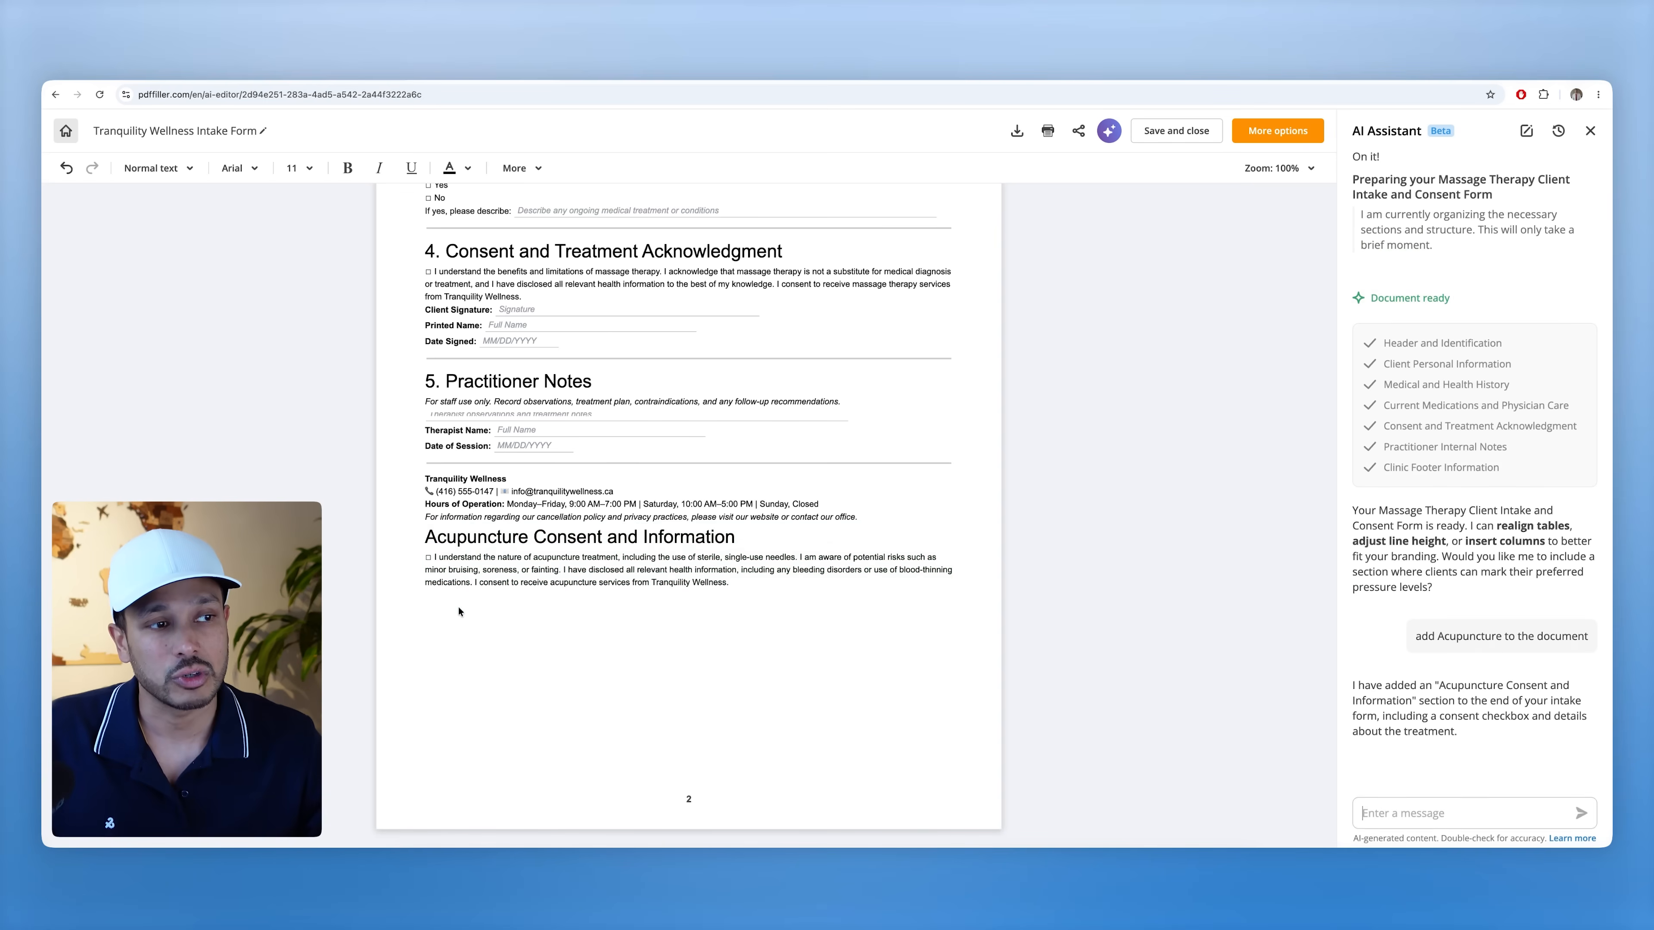
pyautogui.moveTo(1403, 734)
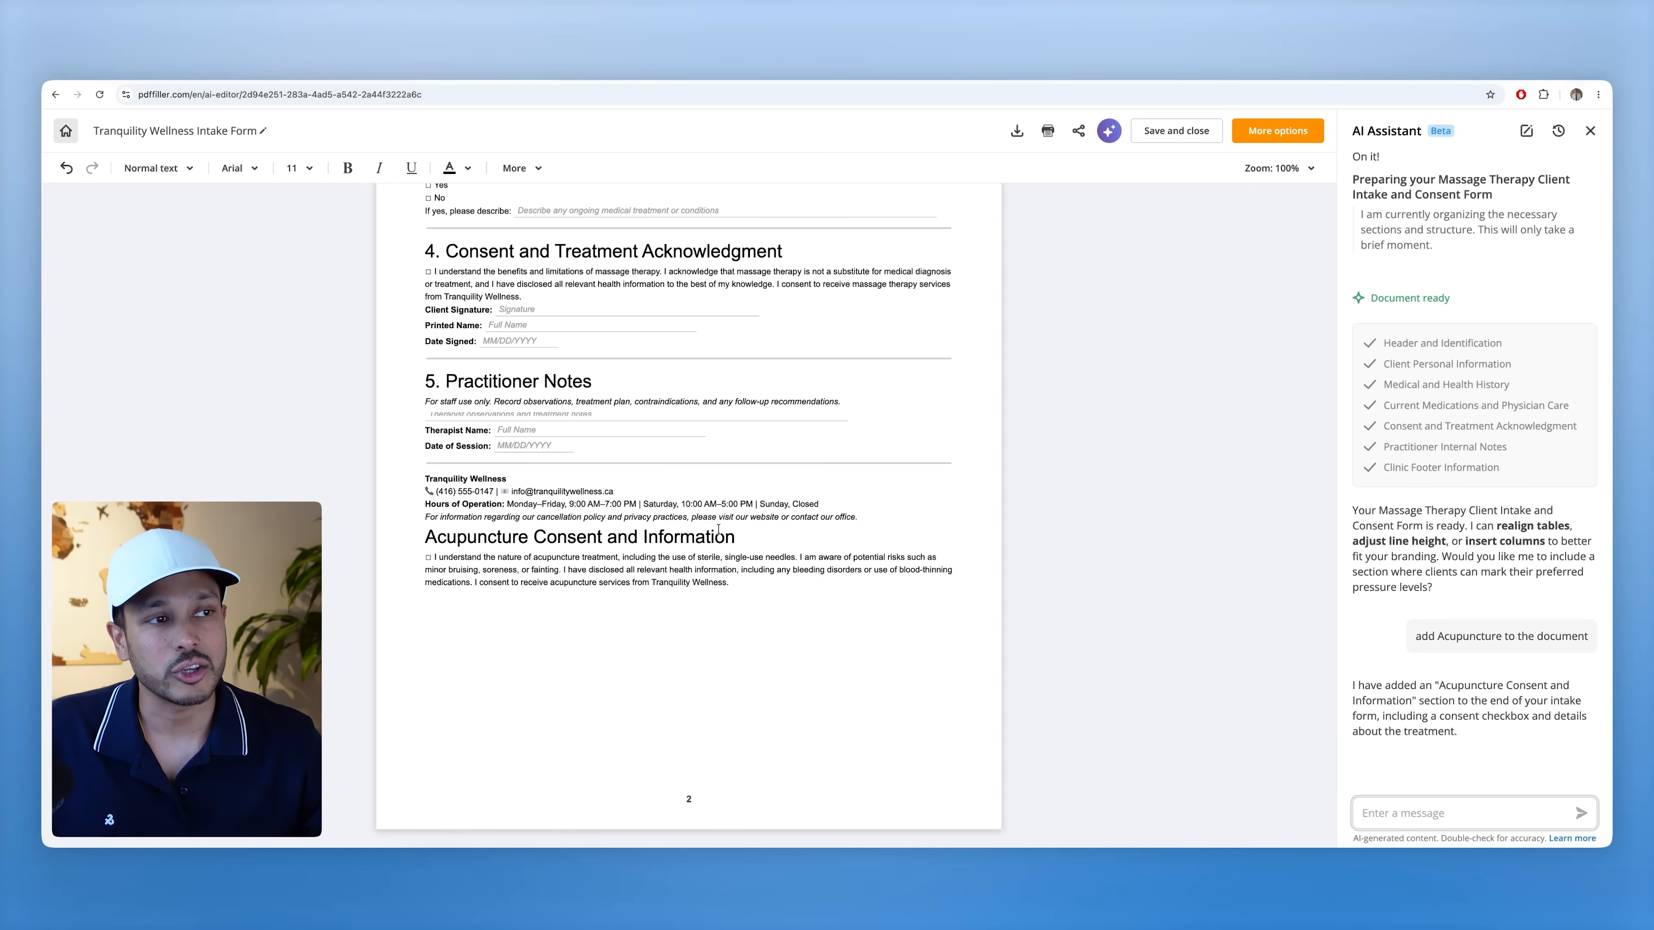
pyautogui.scroll(15, 629, 508)
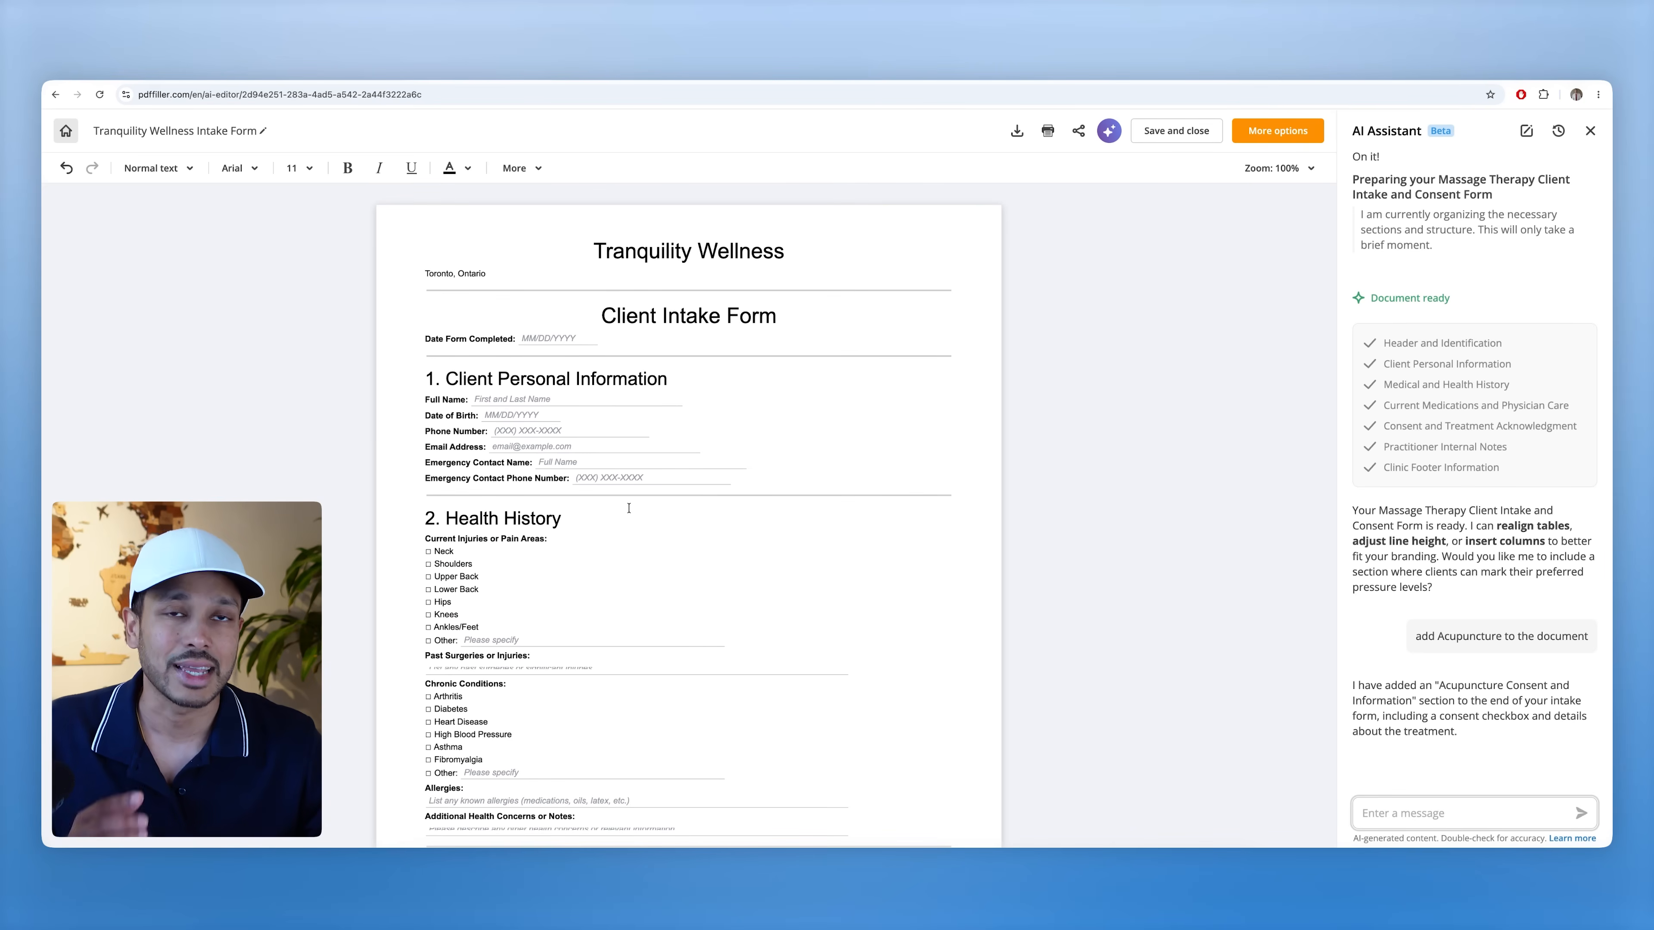
# - Save and close the intake form, then reopen it from recent documents to check it
pyautogui.click(1157, 131)
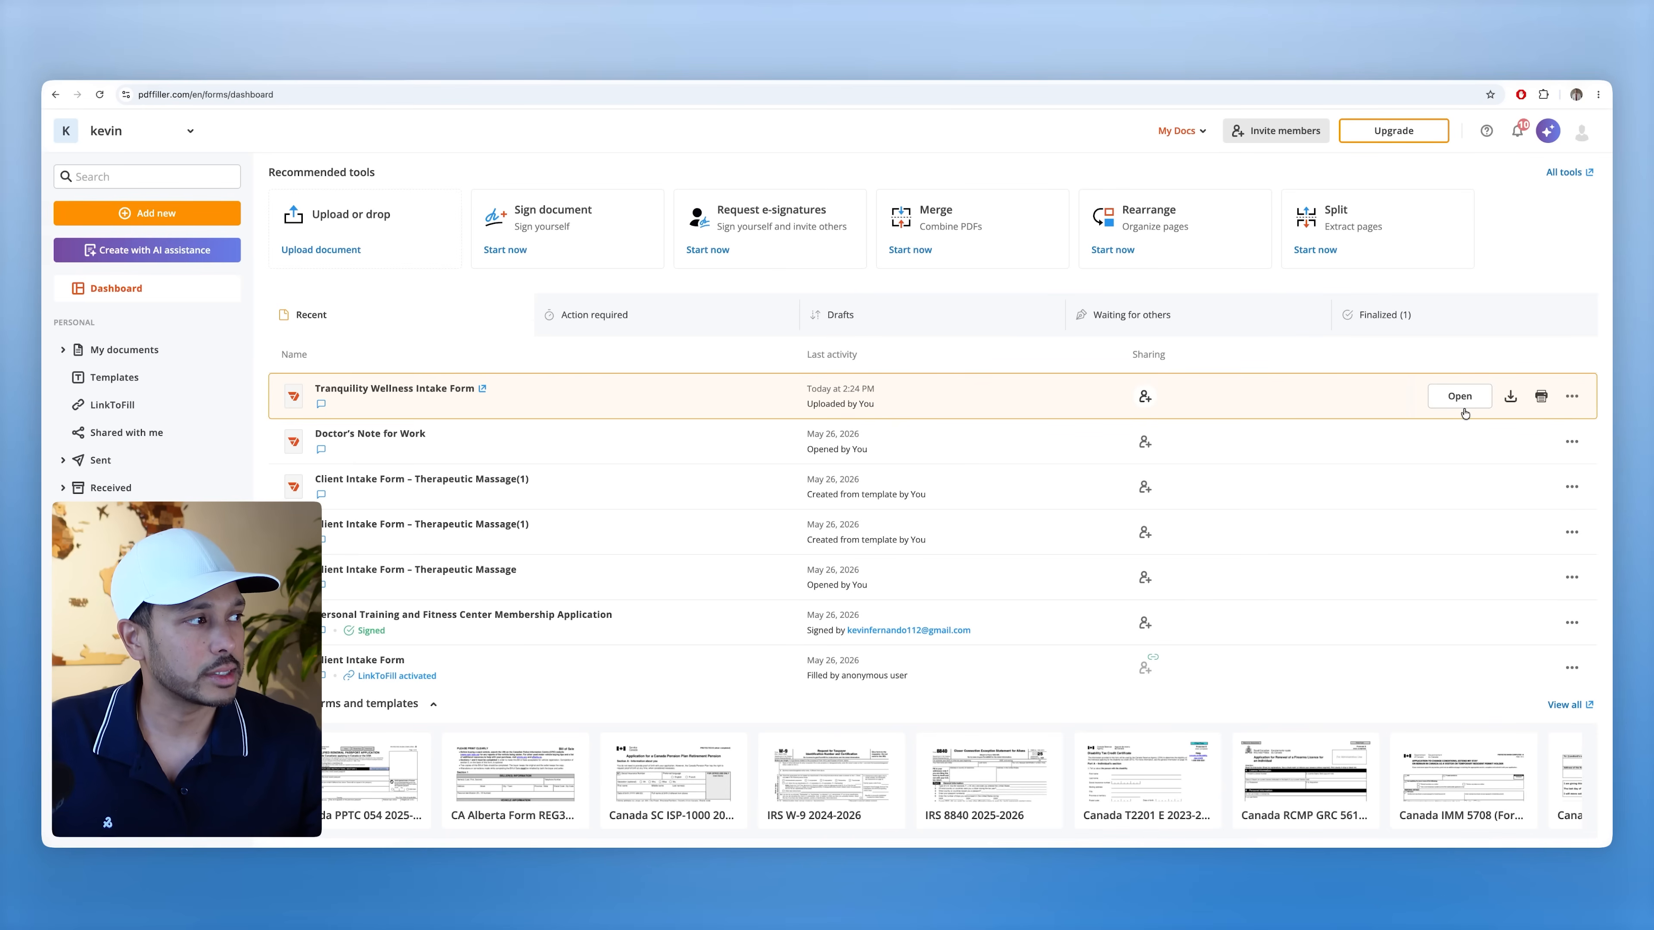
pyautogui.click(1461, 397)
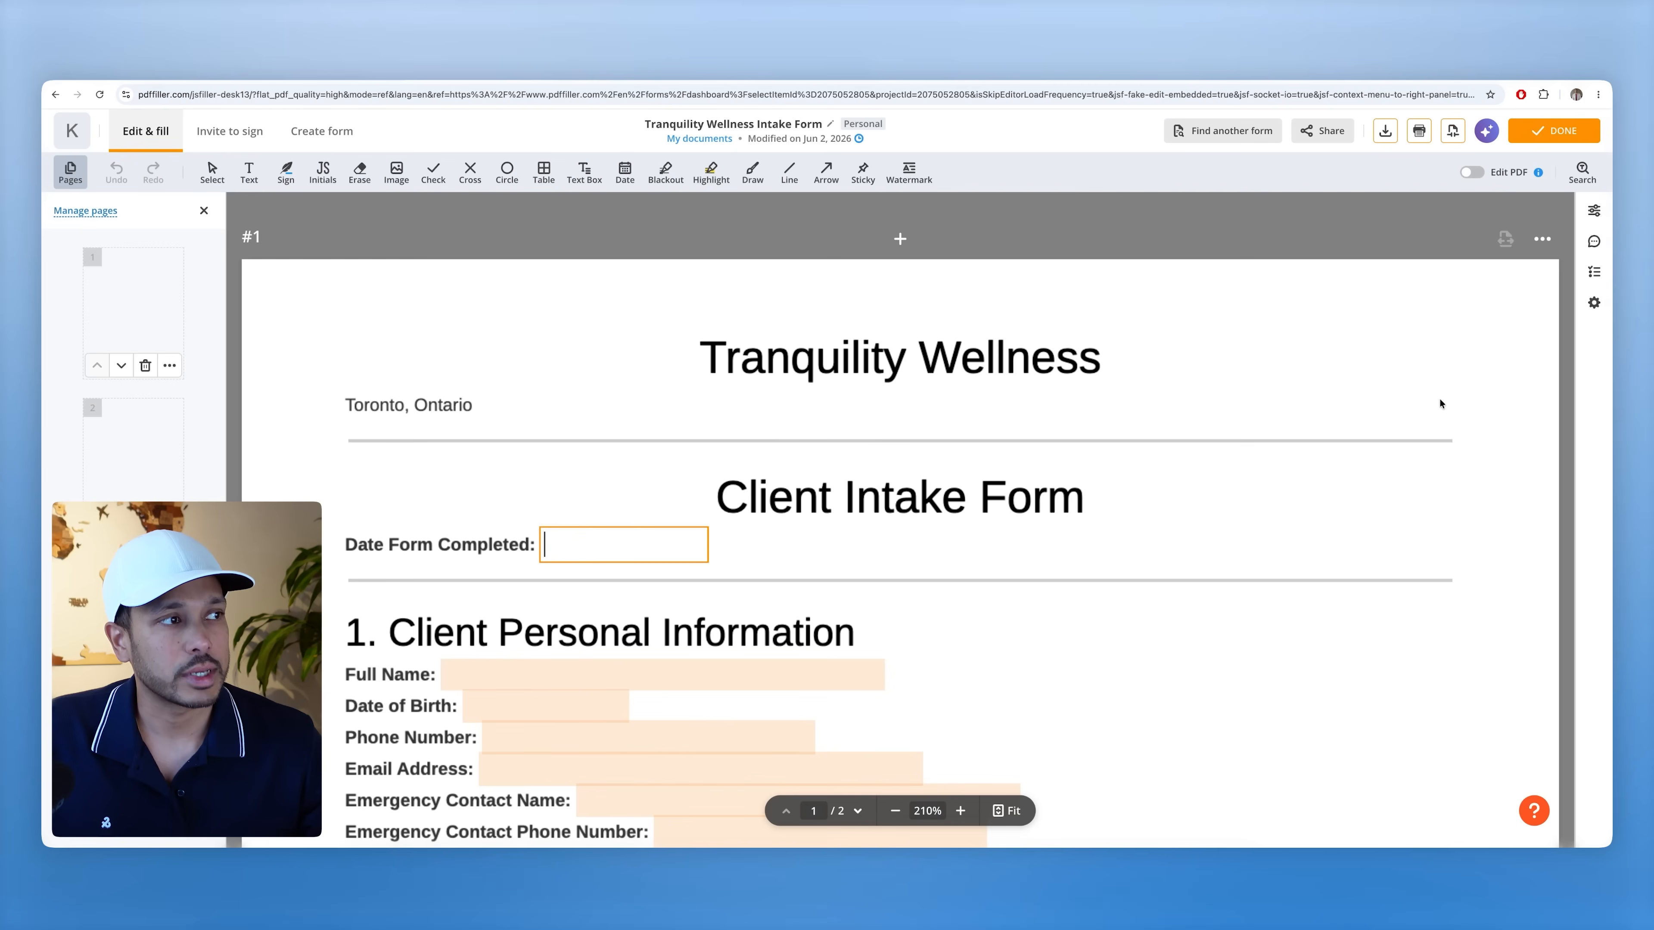
pyautogui.scroll(-2, 860, 524)
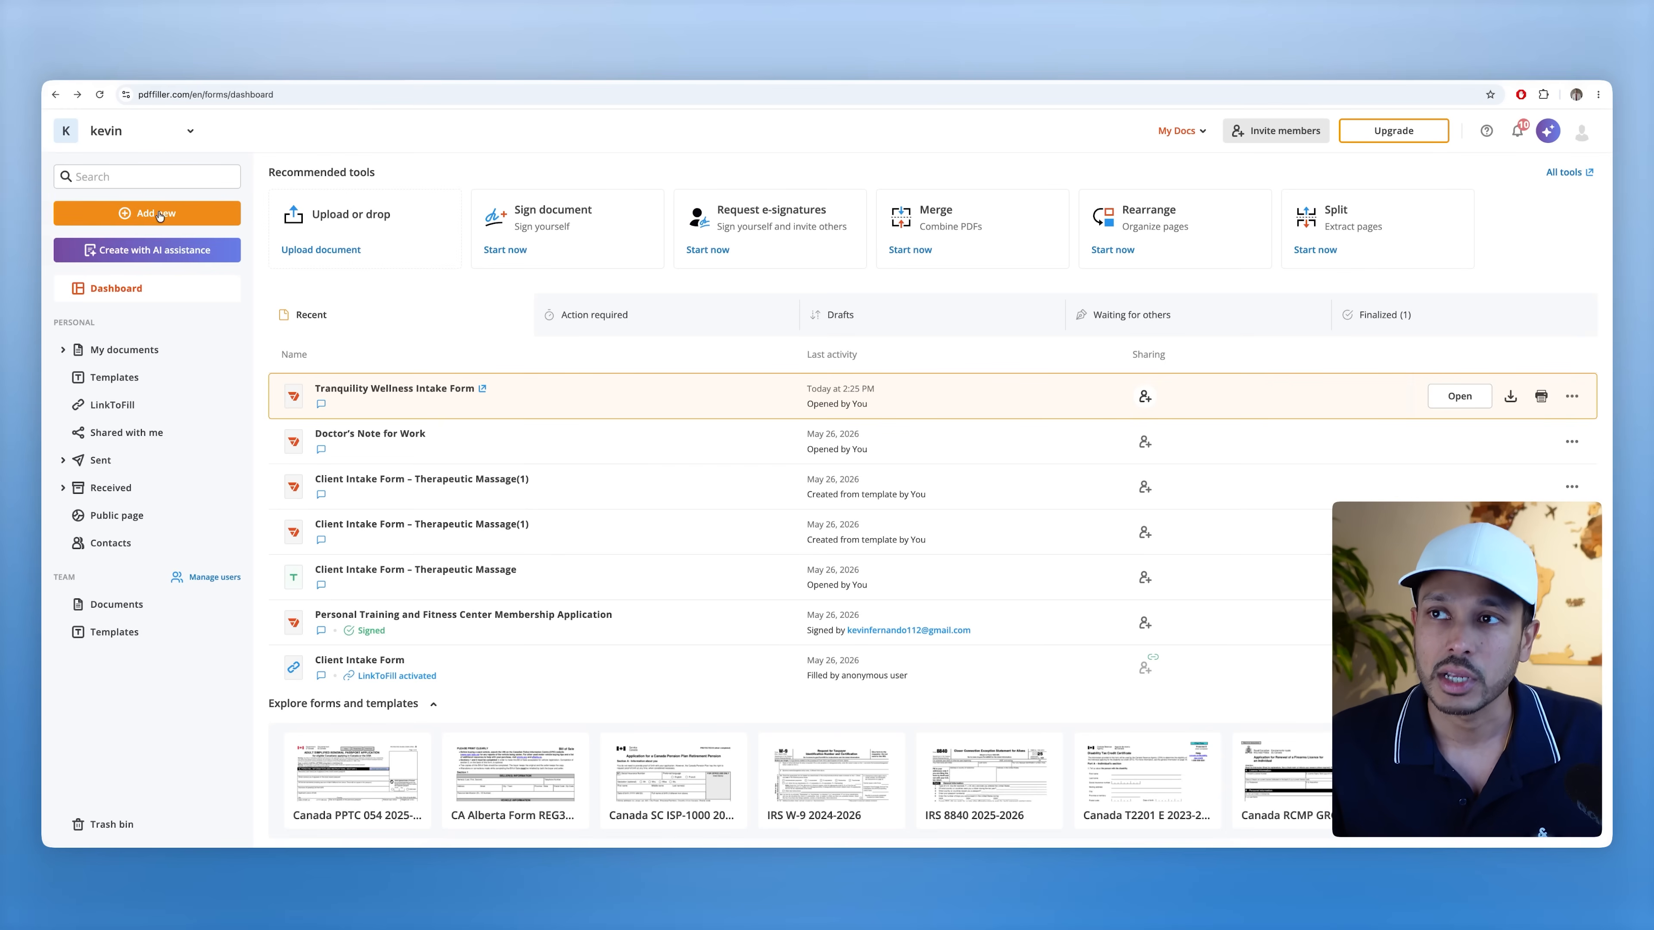
# - Search the Forms & Applications library for 'message therapy intake form'
pyautogui.click(126, 215)
pyautogui.moveTo(156, 505)
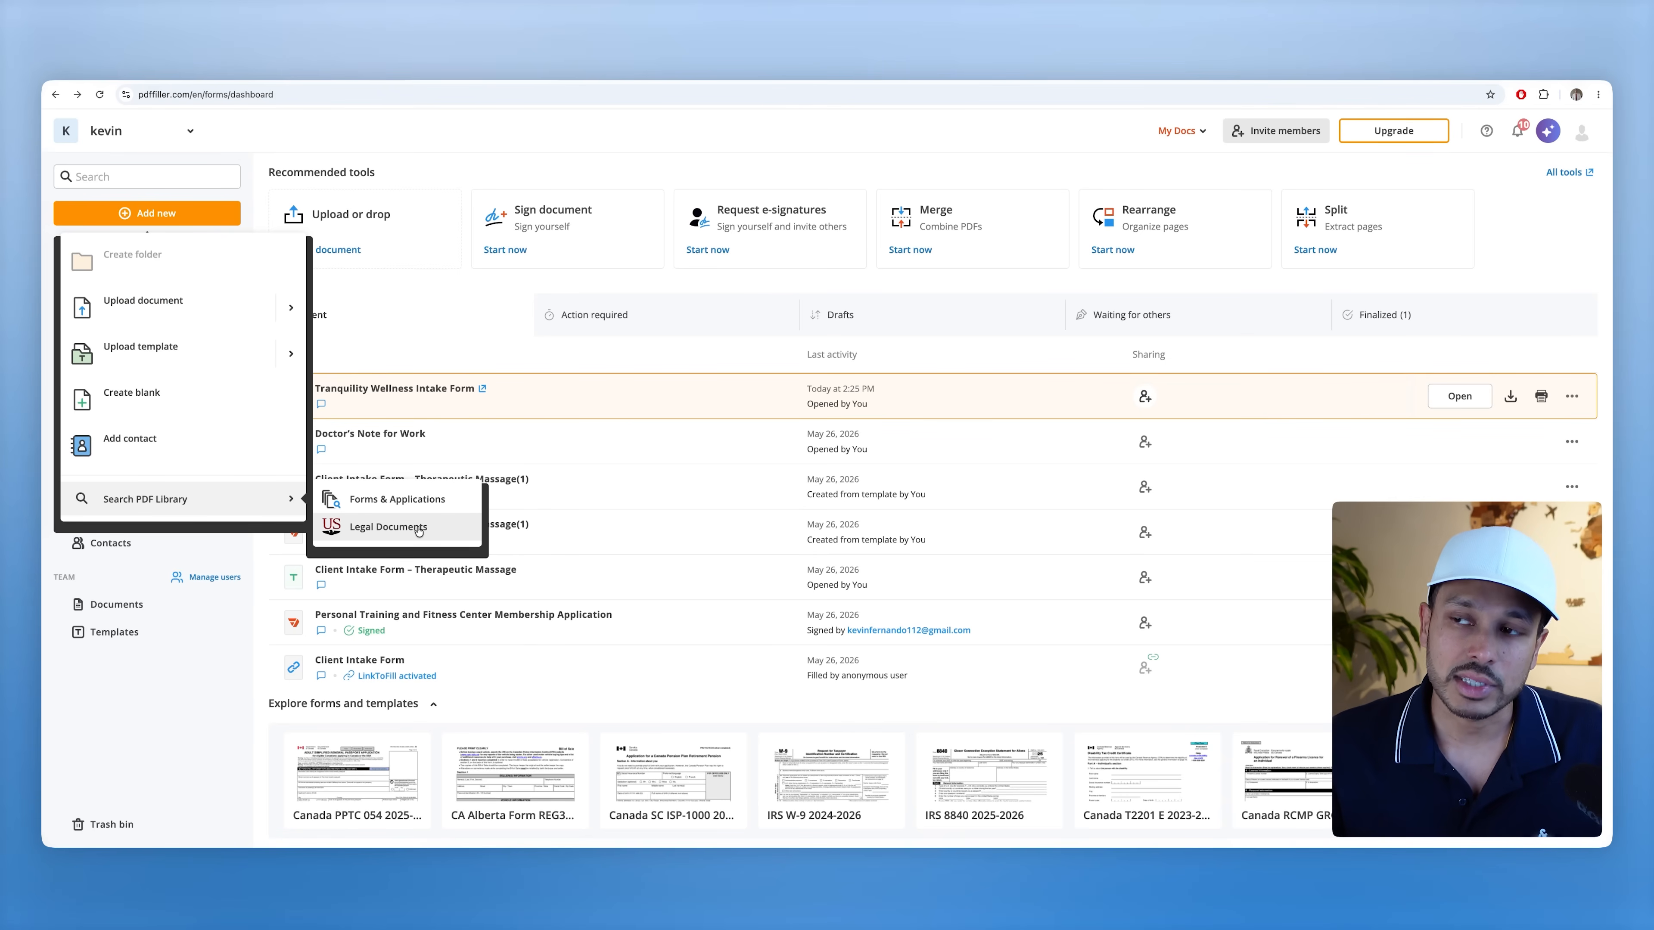
pyautogui.click(401, 502)
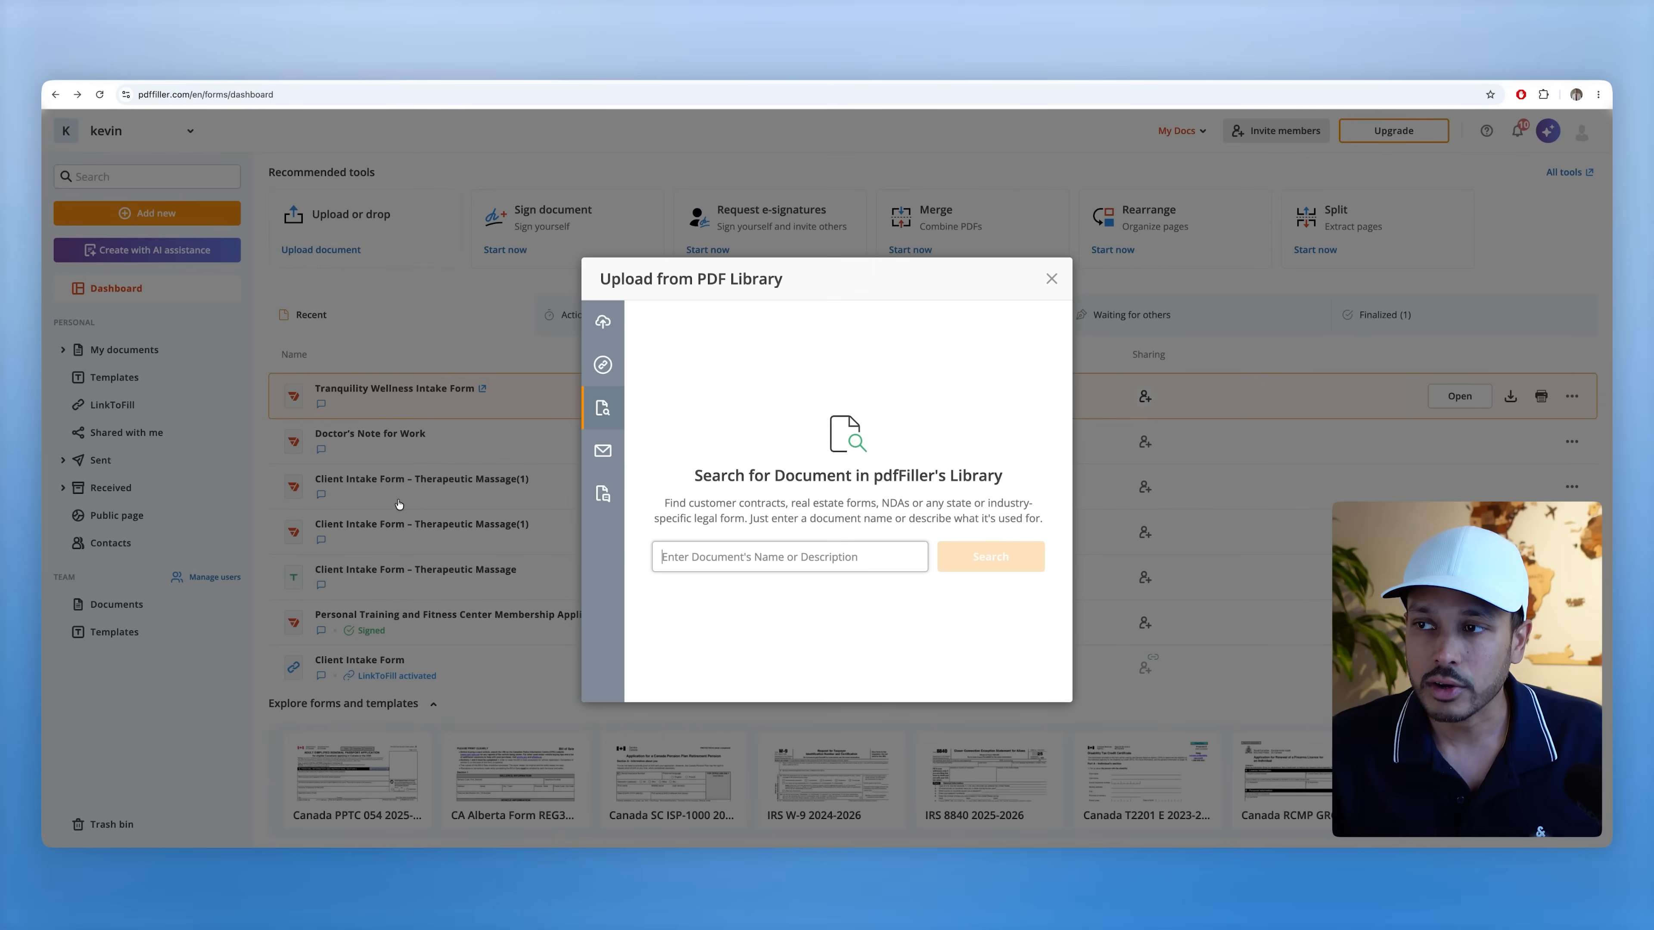
pyautogui.click(710, 559)
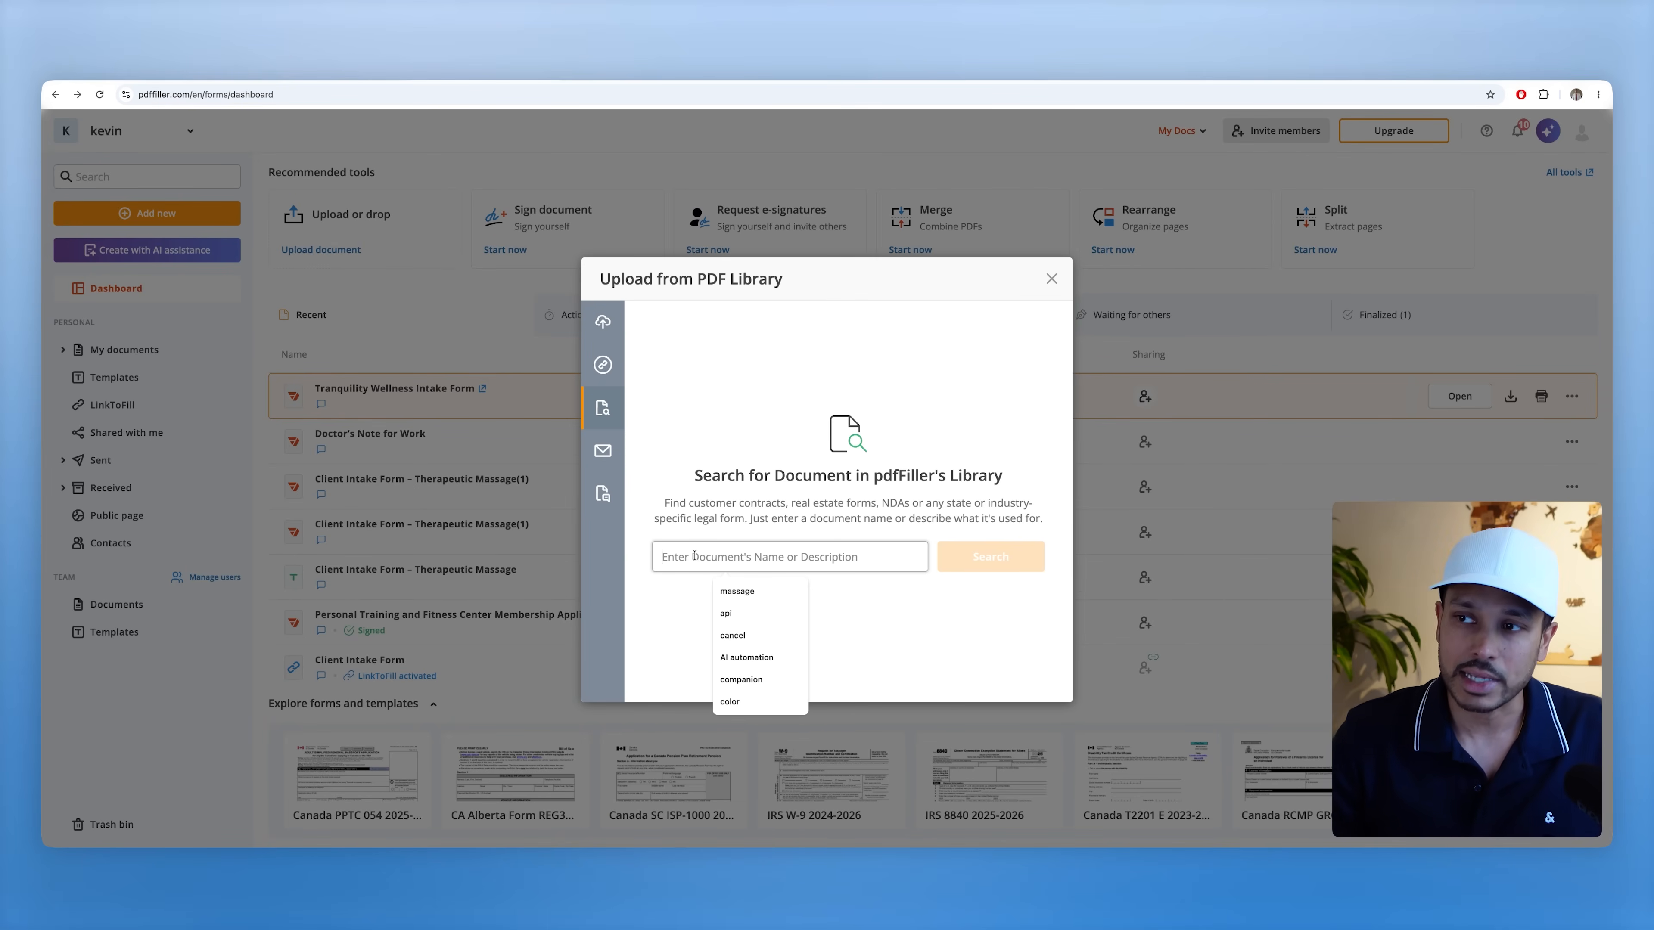
pyautogui.write('message therapy intake form')
pyautogui.press('Return')
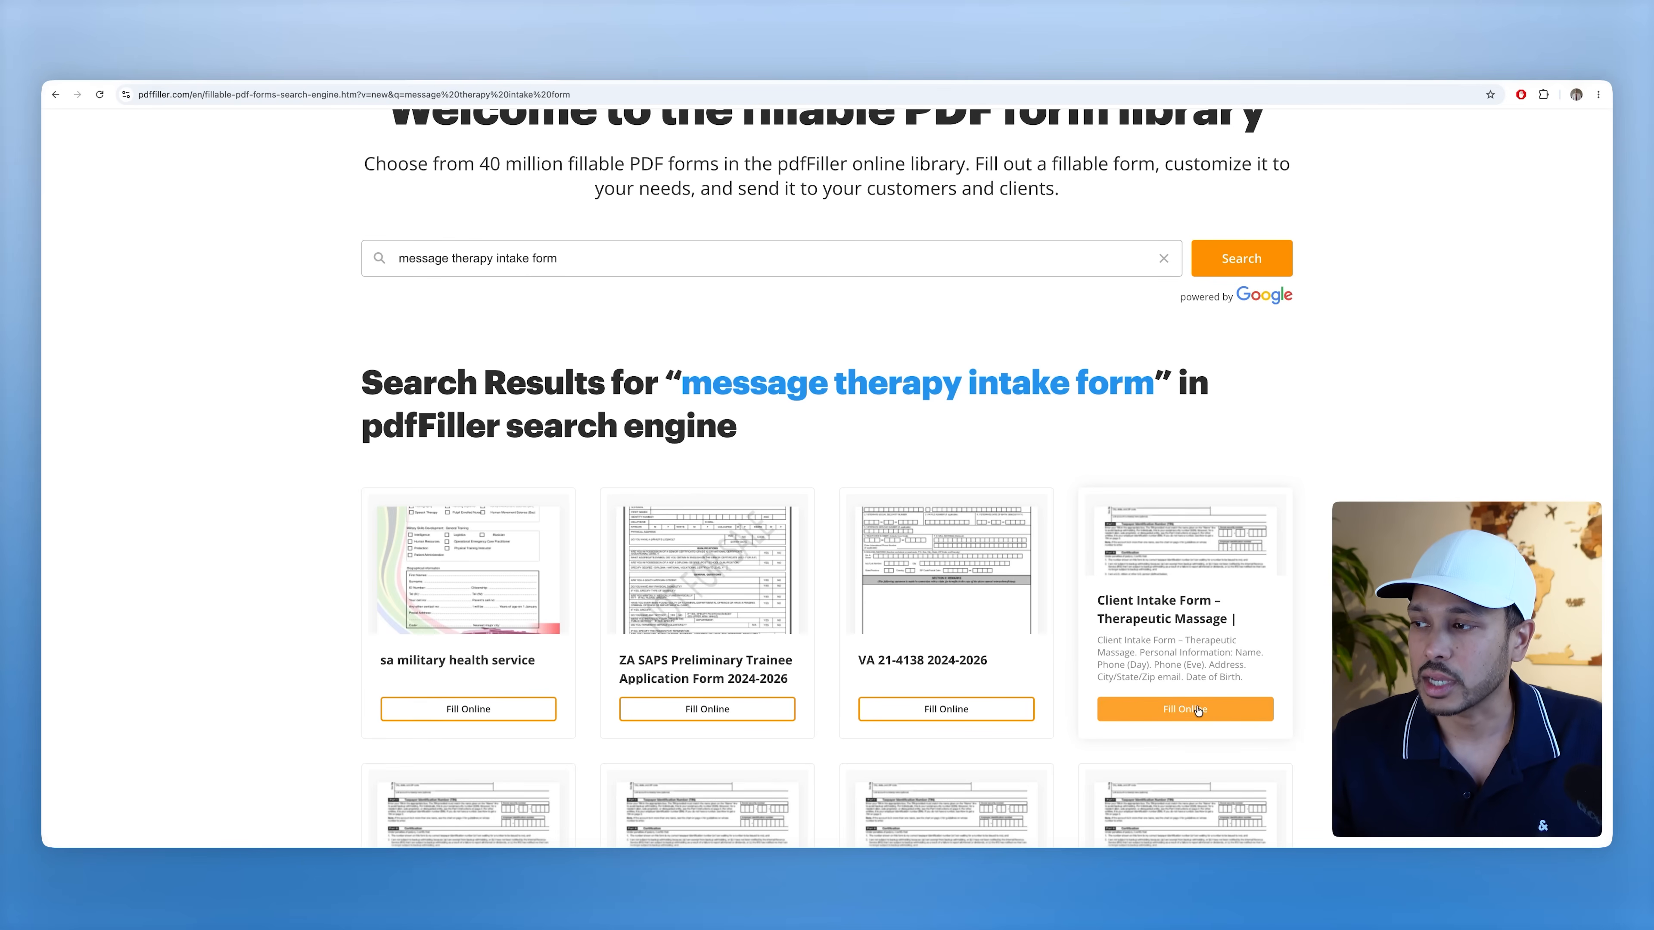
pyautogui.scroll(-15, 1198, 710)
pyautogui.scroll(5, 909, 431)
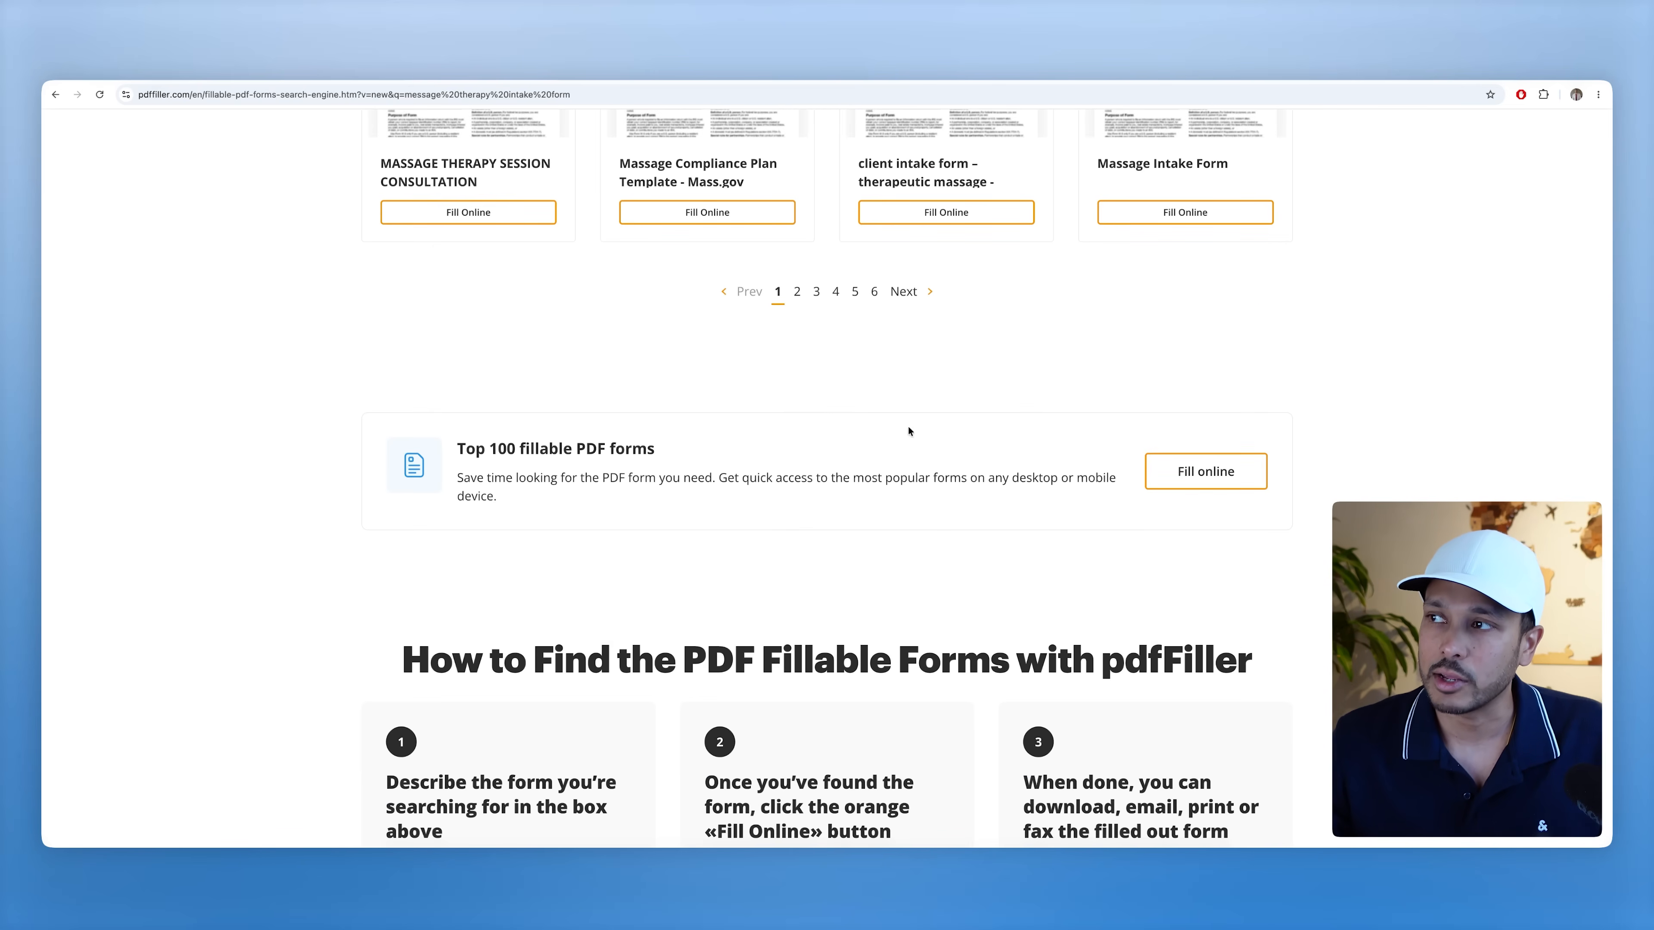
pyautogui.scroll(8, 1001, 396)
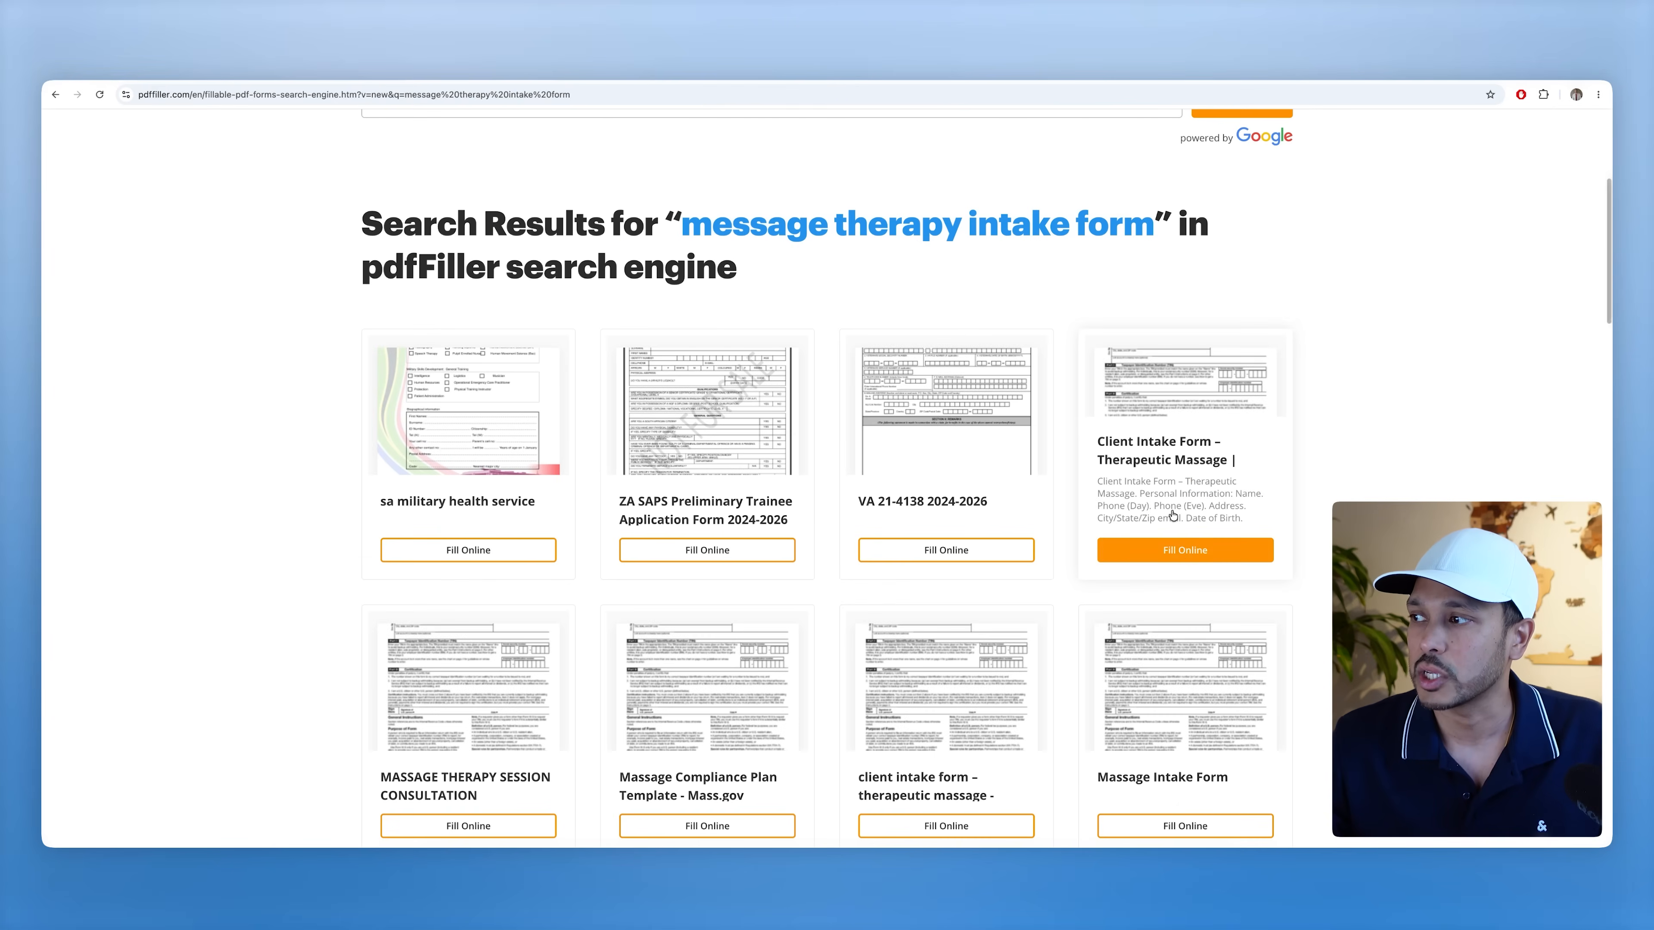
# - Open the Client Intake Form – Therapeutic Massage result for editing with Fill Online
pyautogui.click(1171, 549)
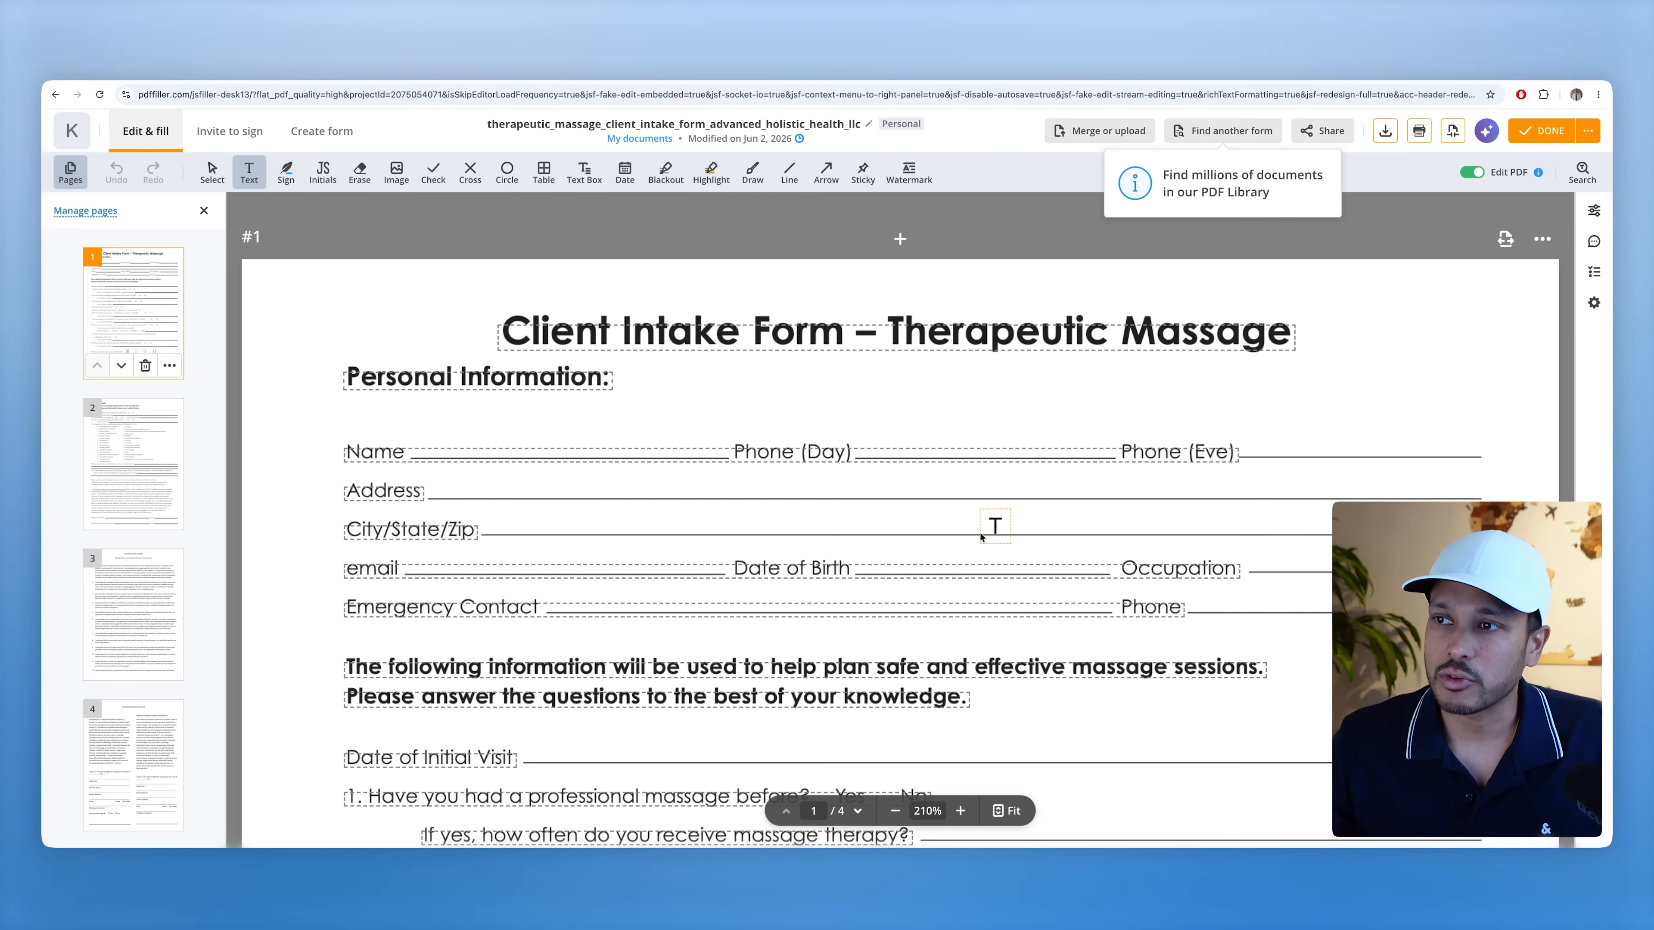
pyautogui.scroll(-5, 708, 486)
pyautogui.scroll(-10, 709, 485)
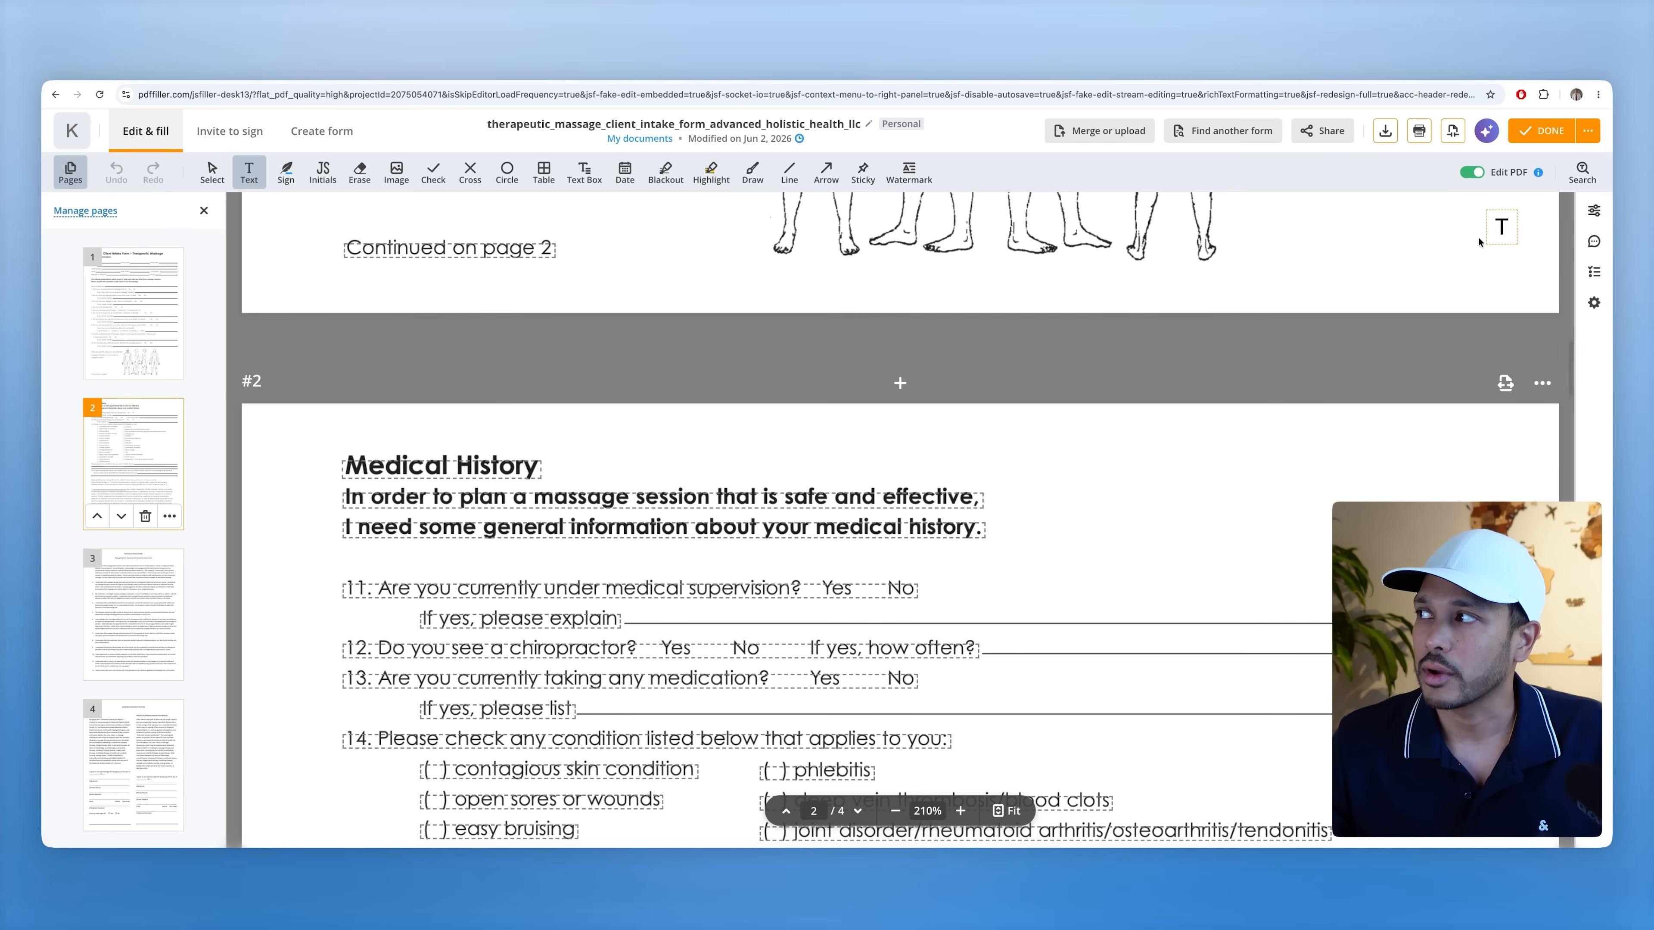
pyautogui.scroll(15, 780, 397)
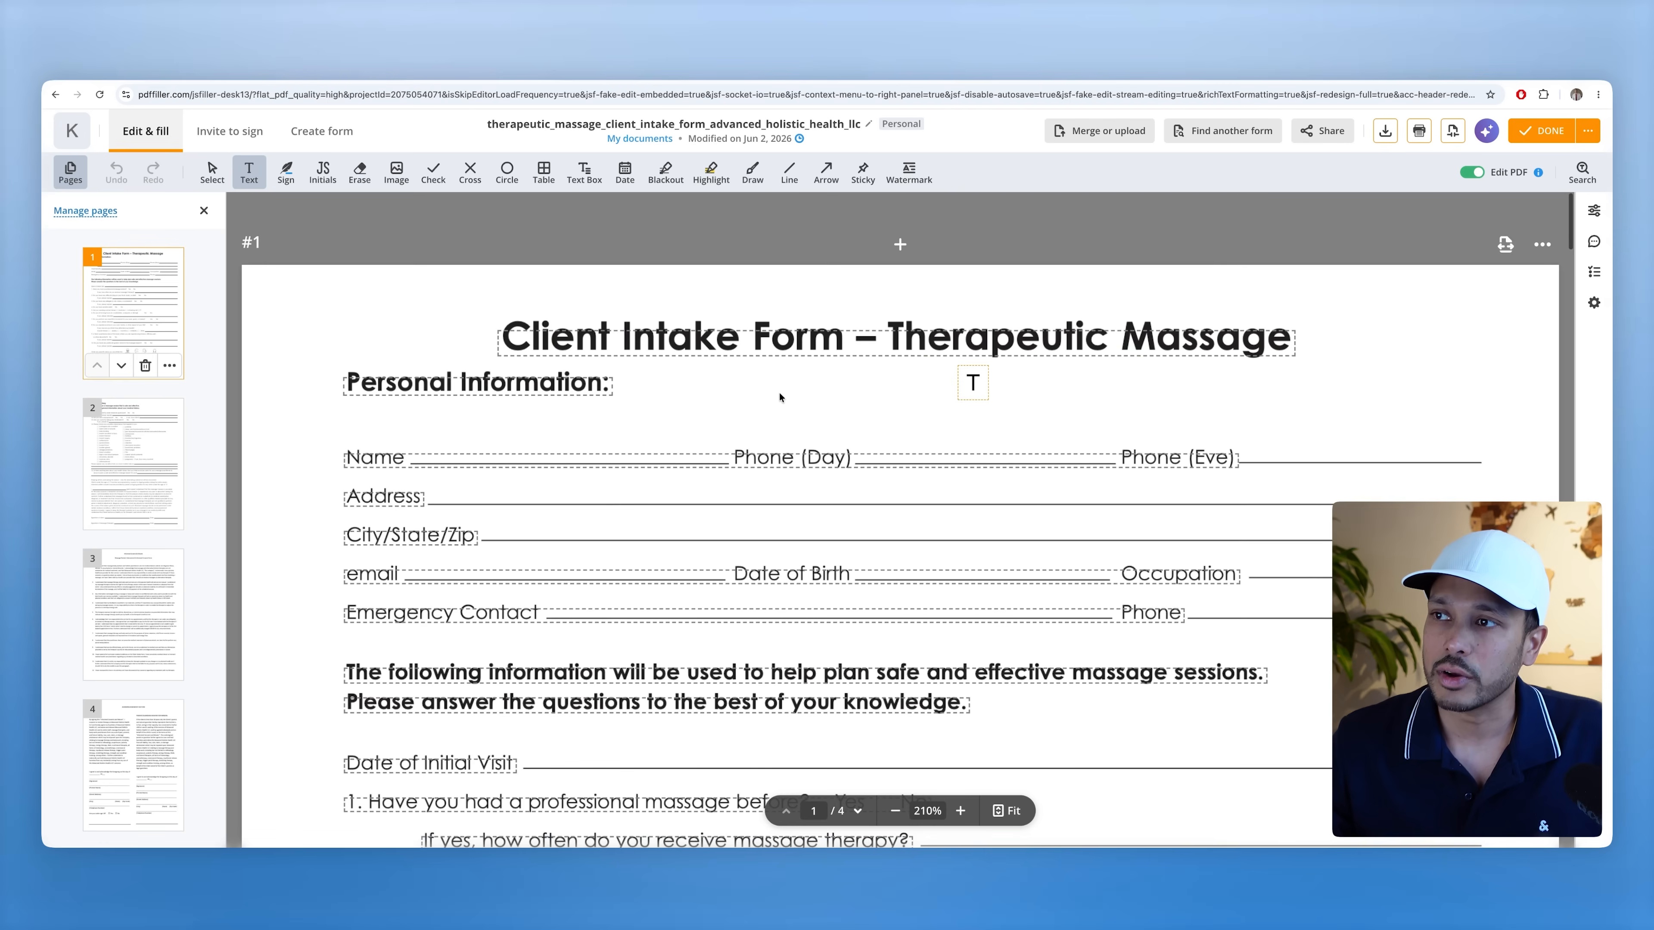
# - Overwrite 'Intake' in the title with 'sdfdsf', undo it, then circle below Personal Information
pyautogui.click(659, 339)
pyautogui.doubleClick(648, 334)
pyautogui.write('sdfdsf')
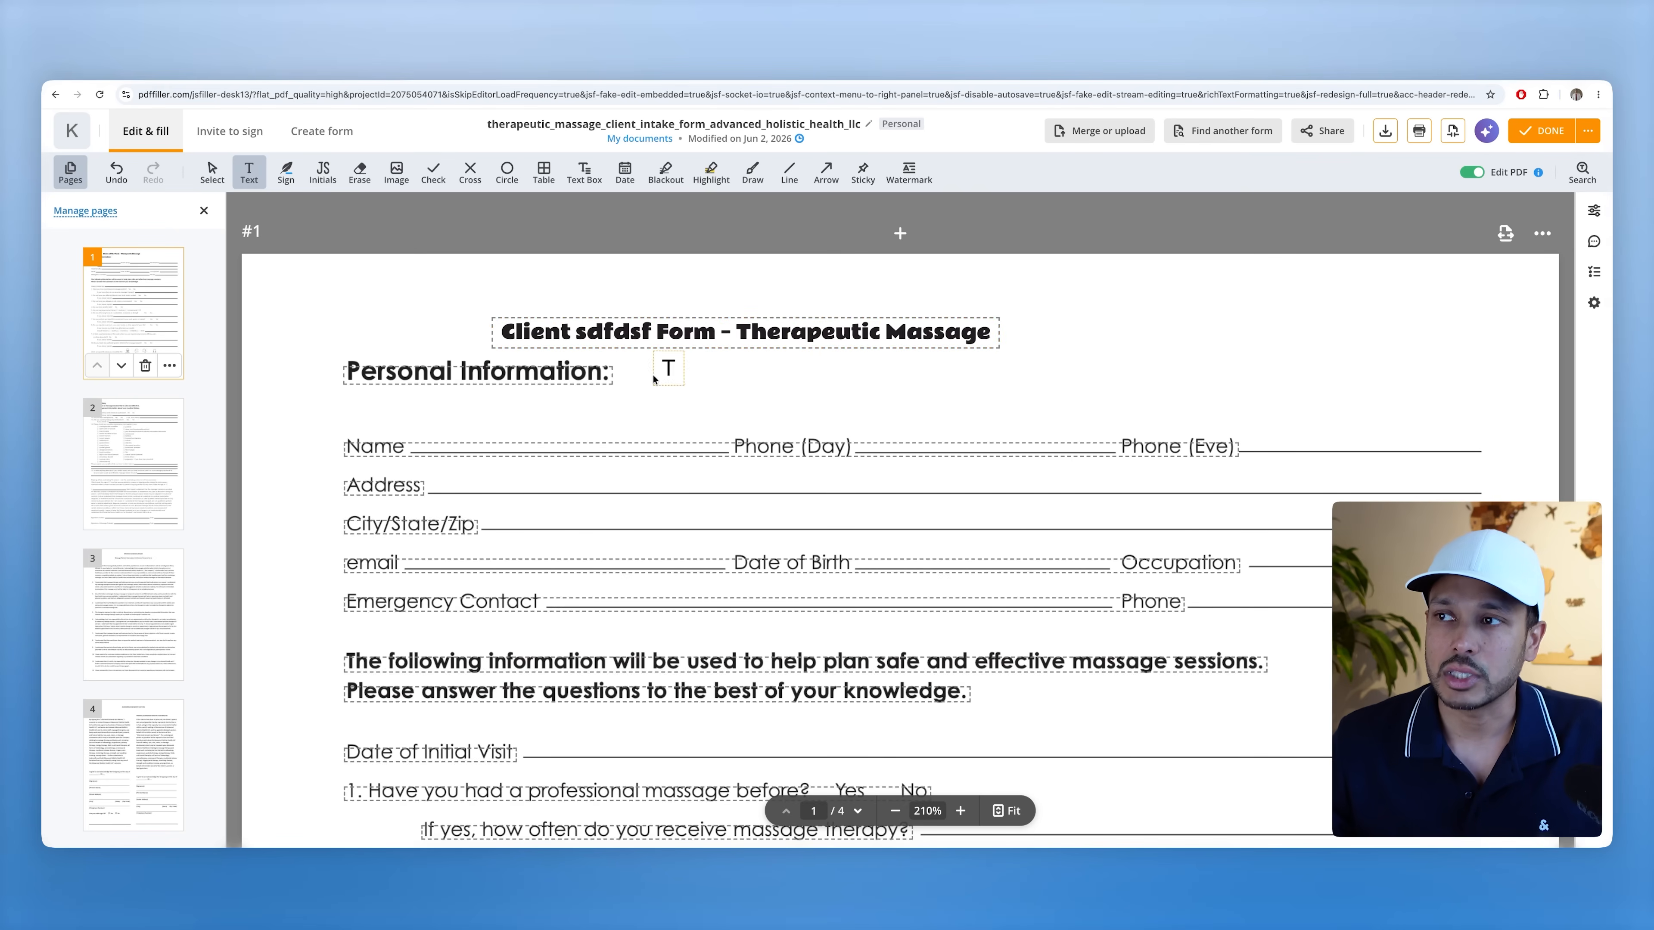
pyautogui.hotkey('ctrl', 'z')
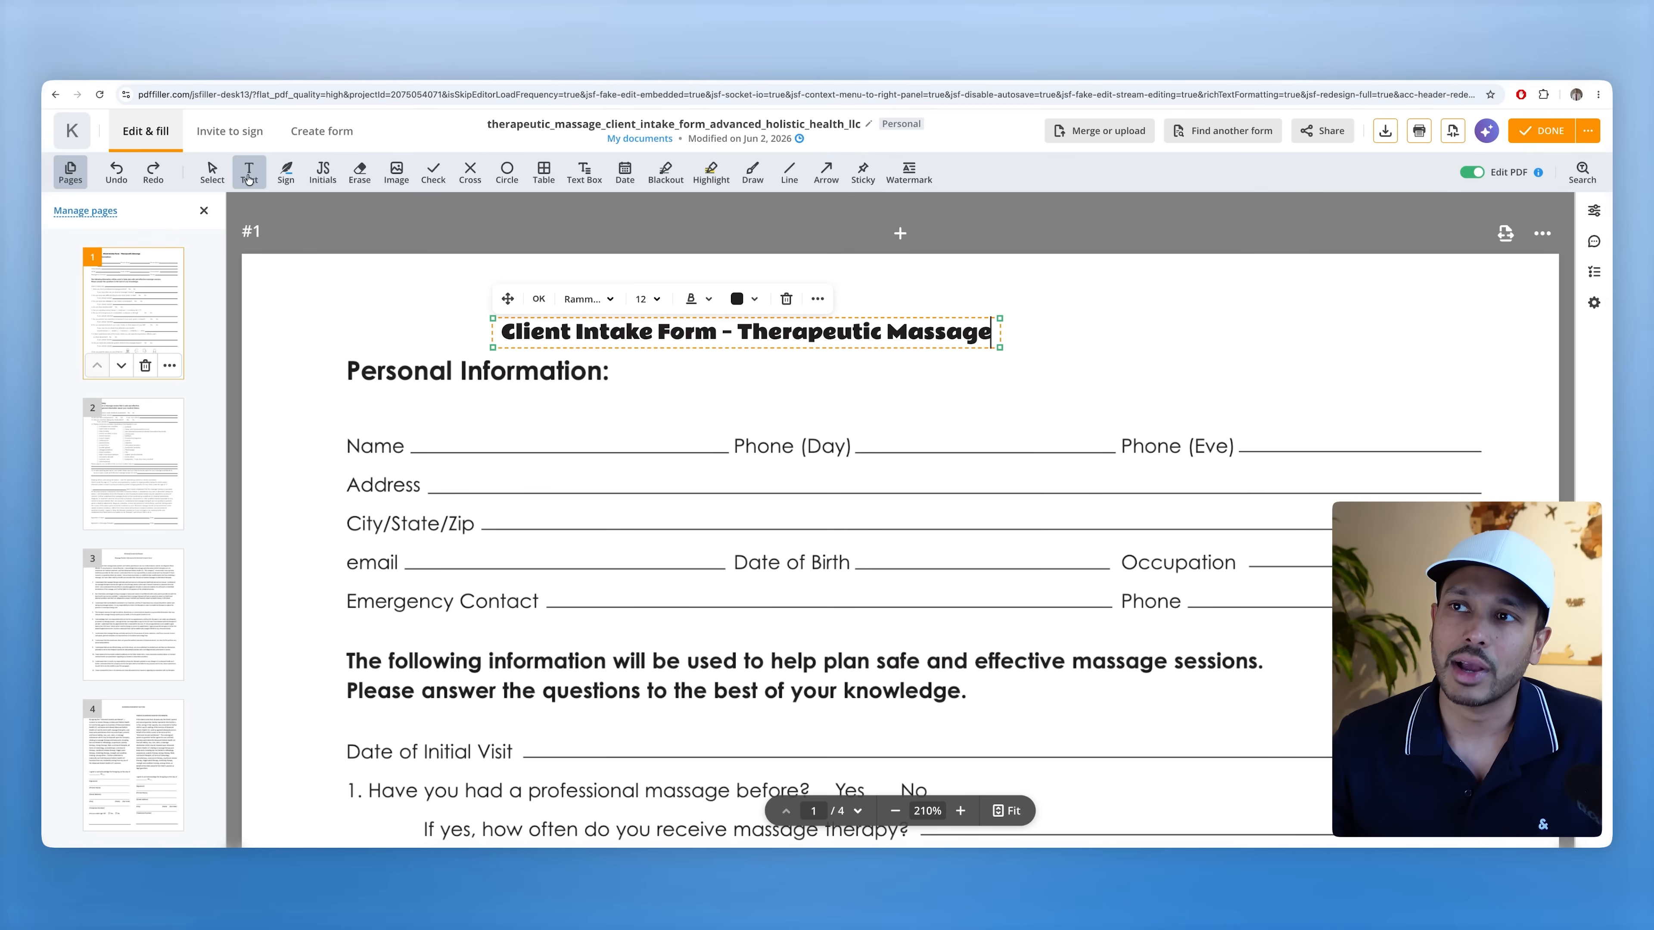
pyautogui.click(506, 173)
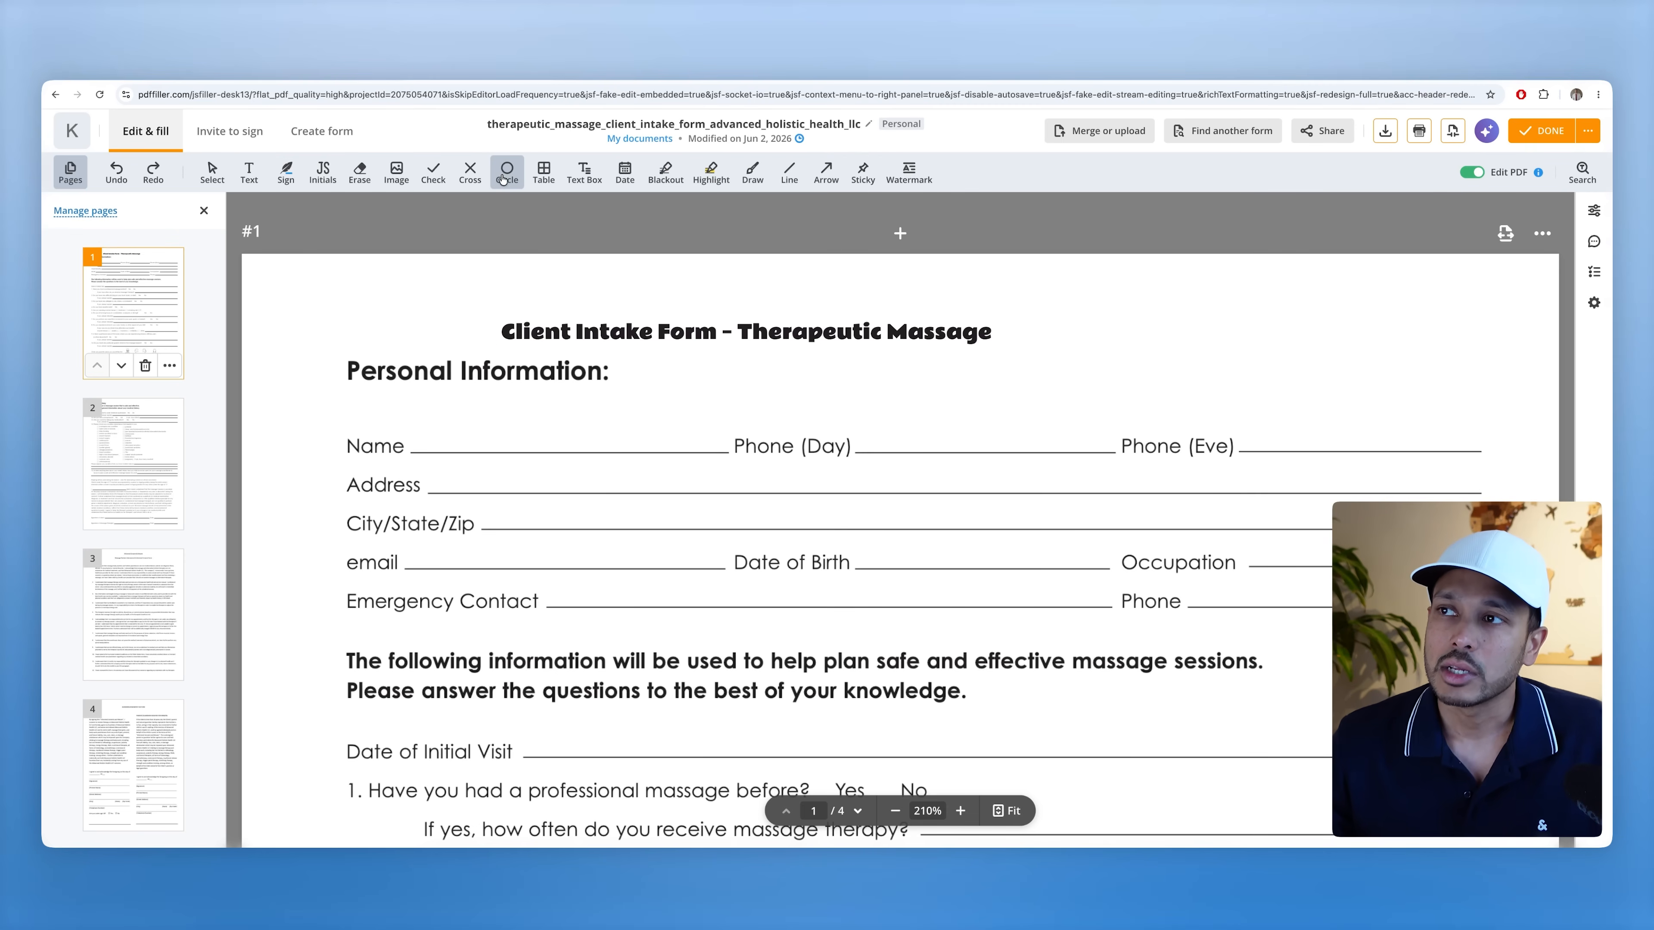
pyautogui.click(668, 425)
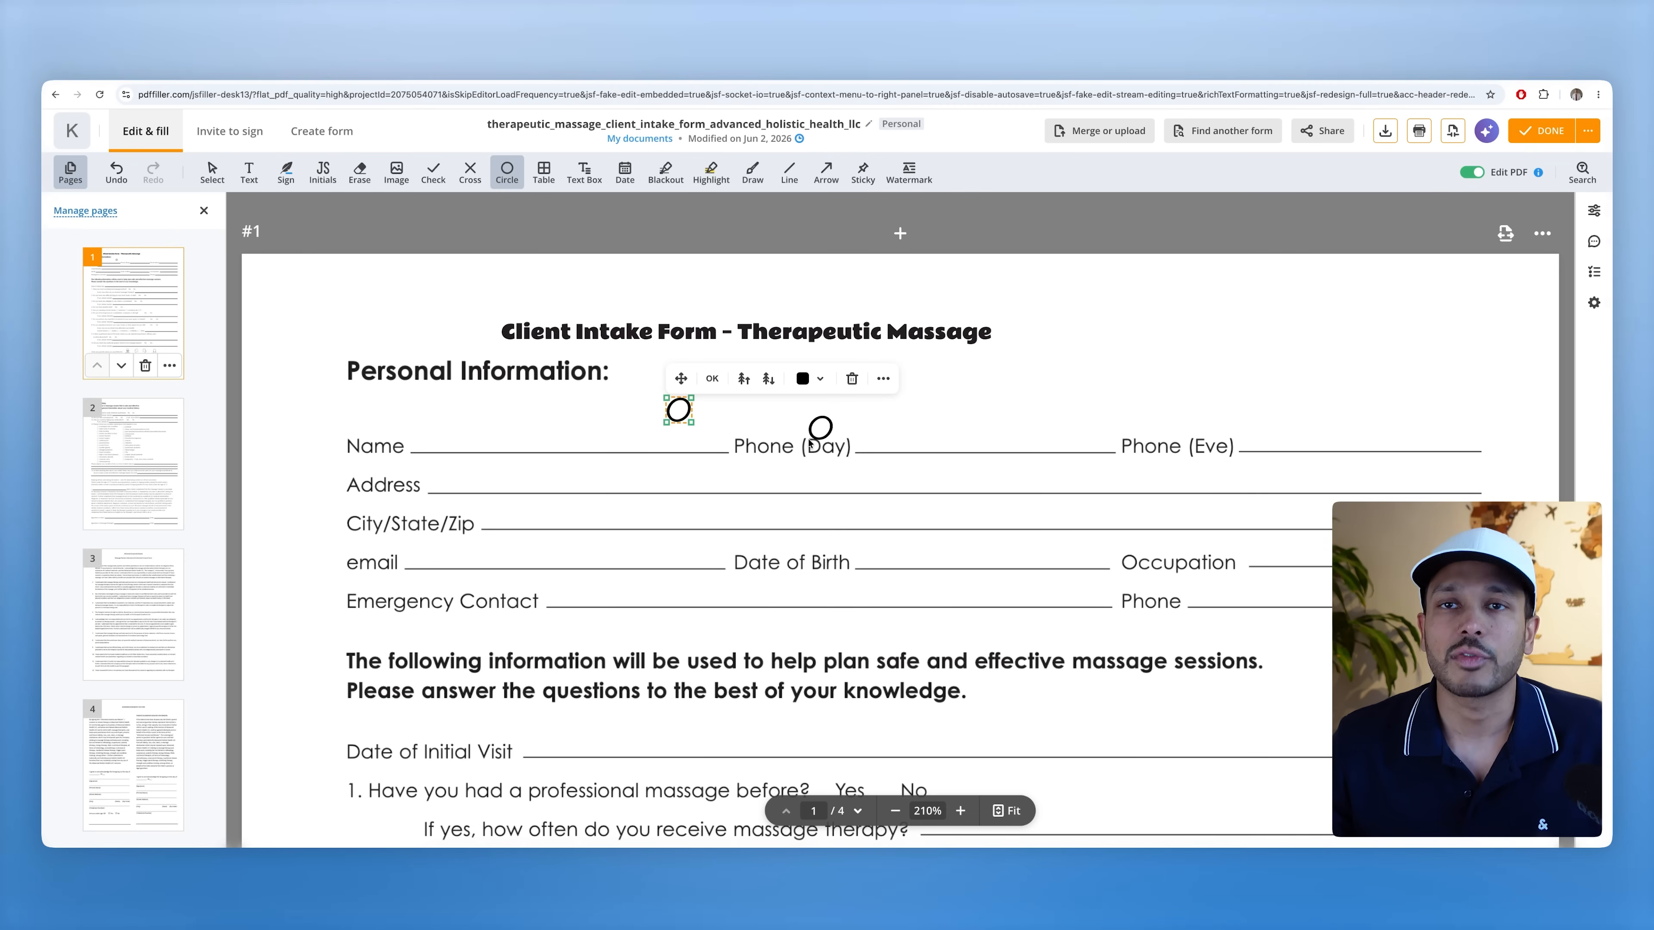
# - Place a small circle on page 4 of the massage intake form
pyautogui.scroll(-20, 789, 442)
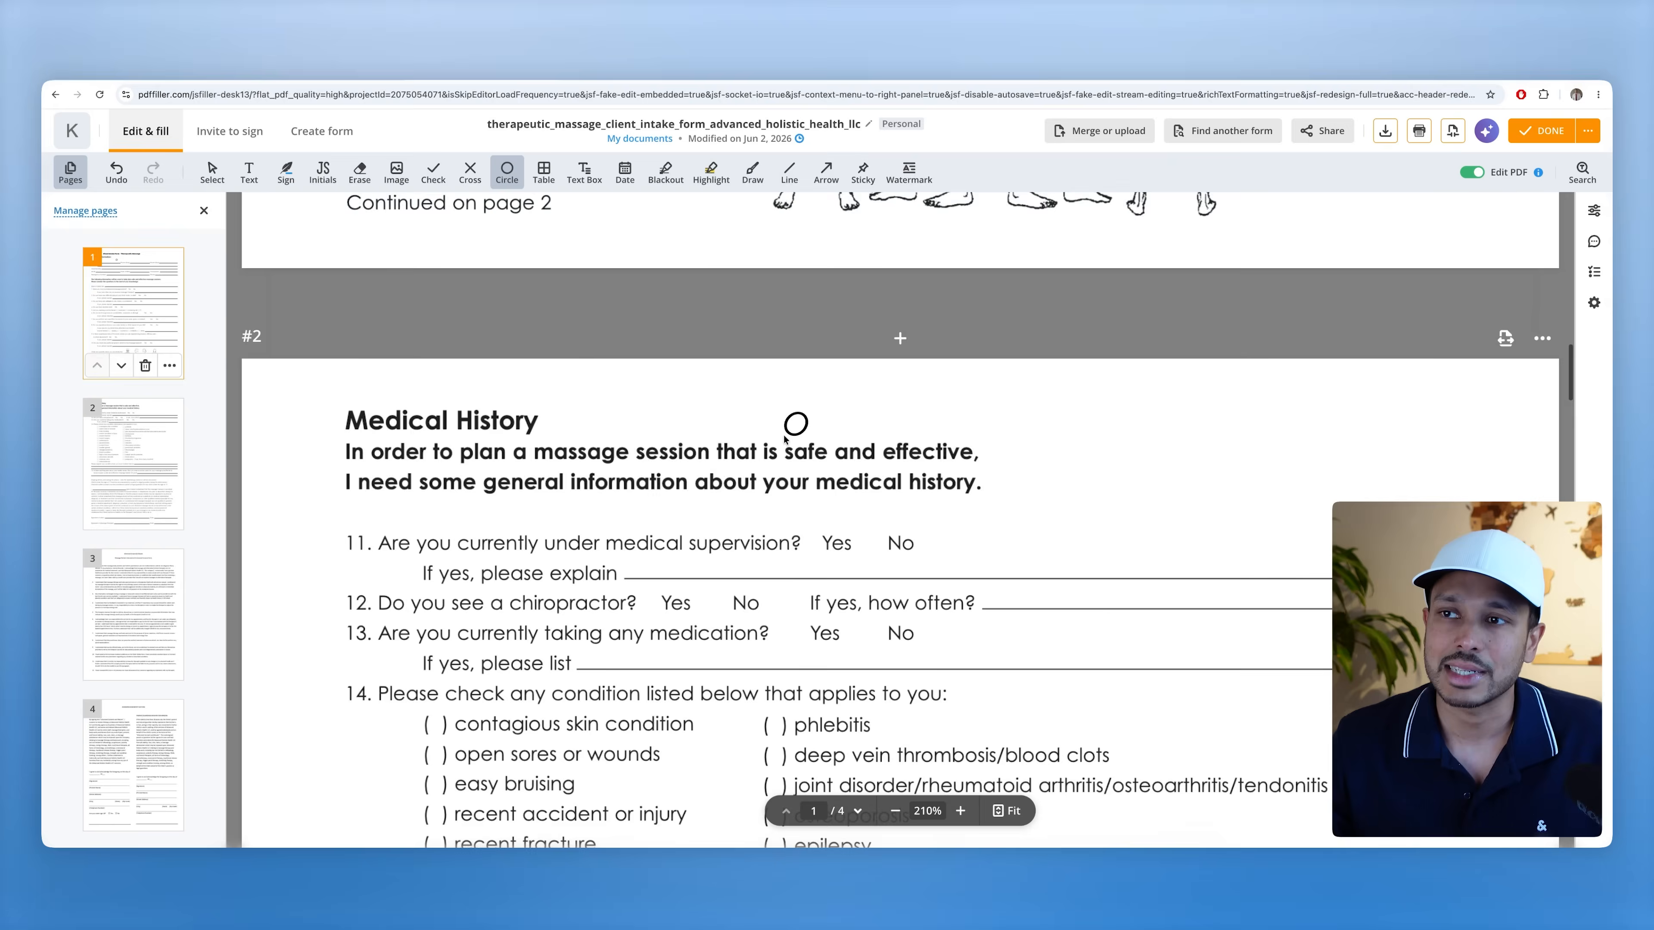
pyautogui.scroll(-20, 863, 453)
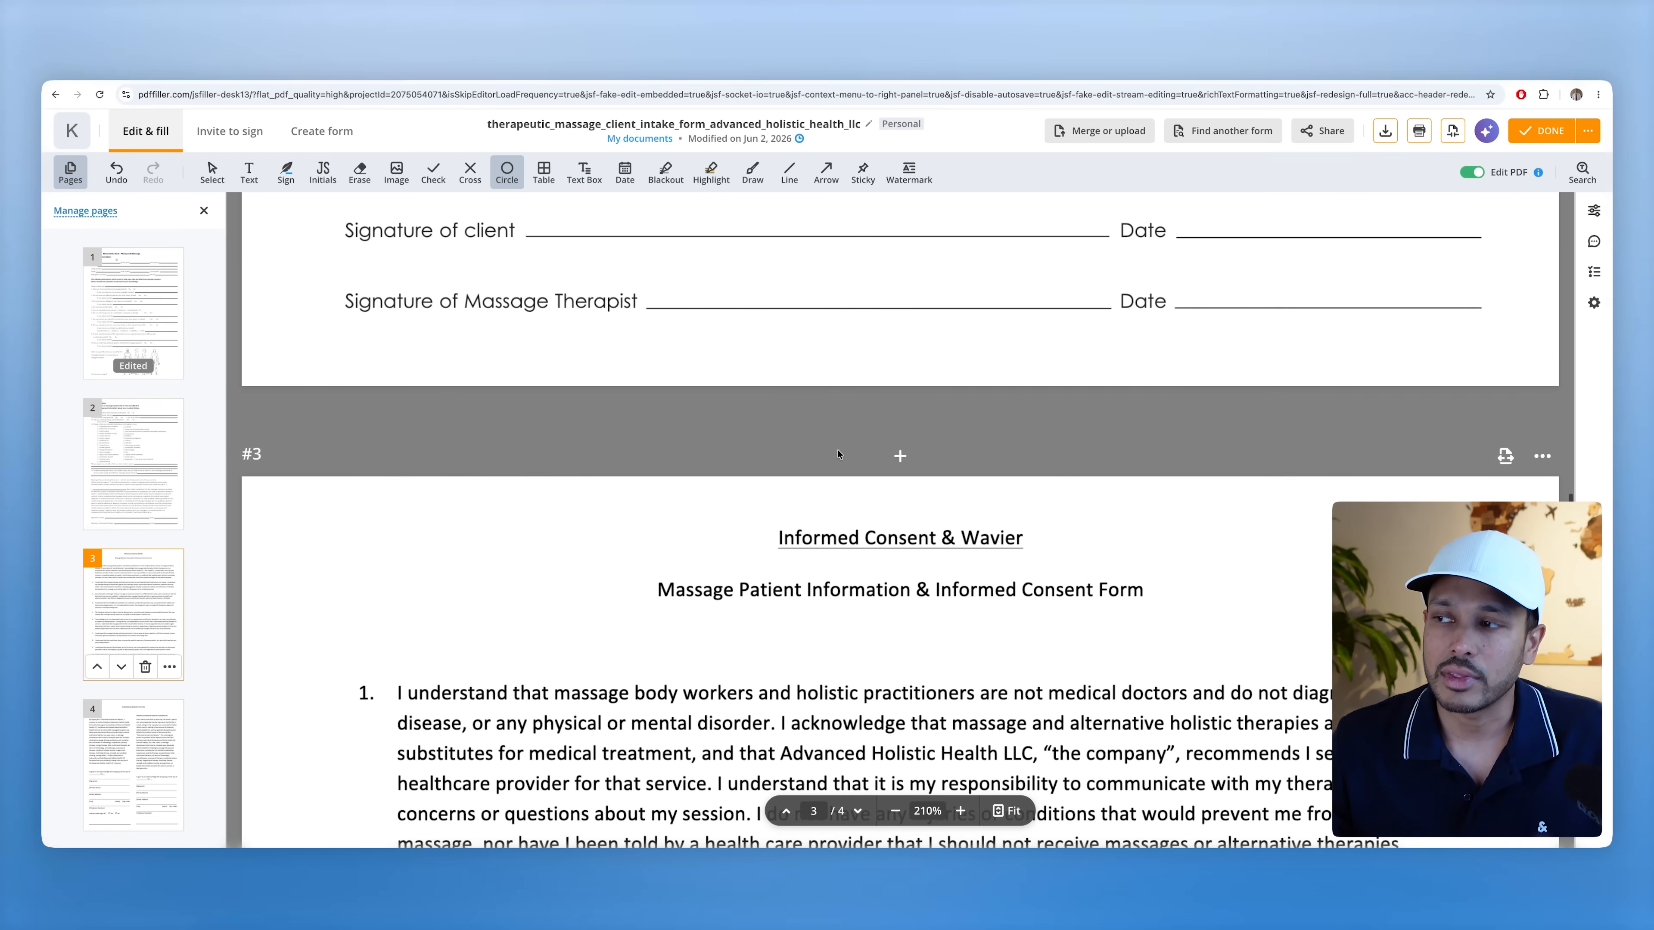
pyautogui.scroll(-20, 839, 455)
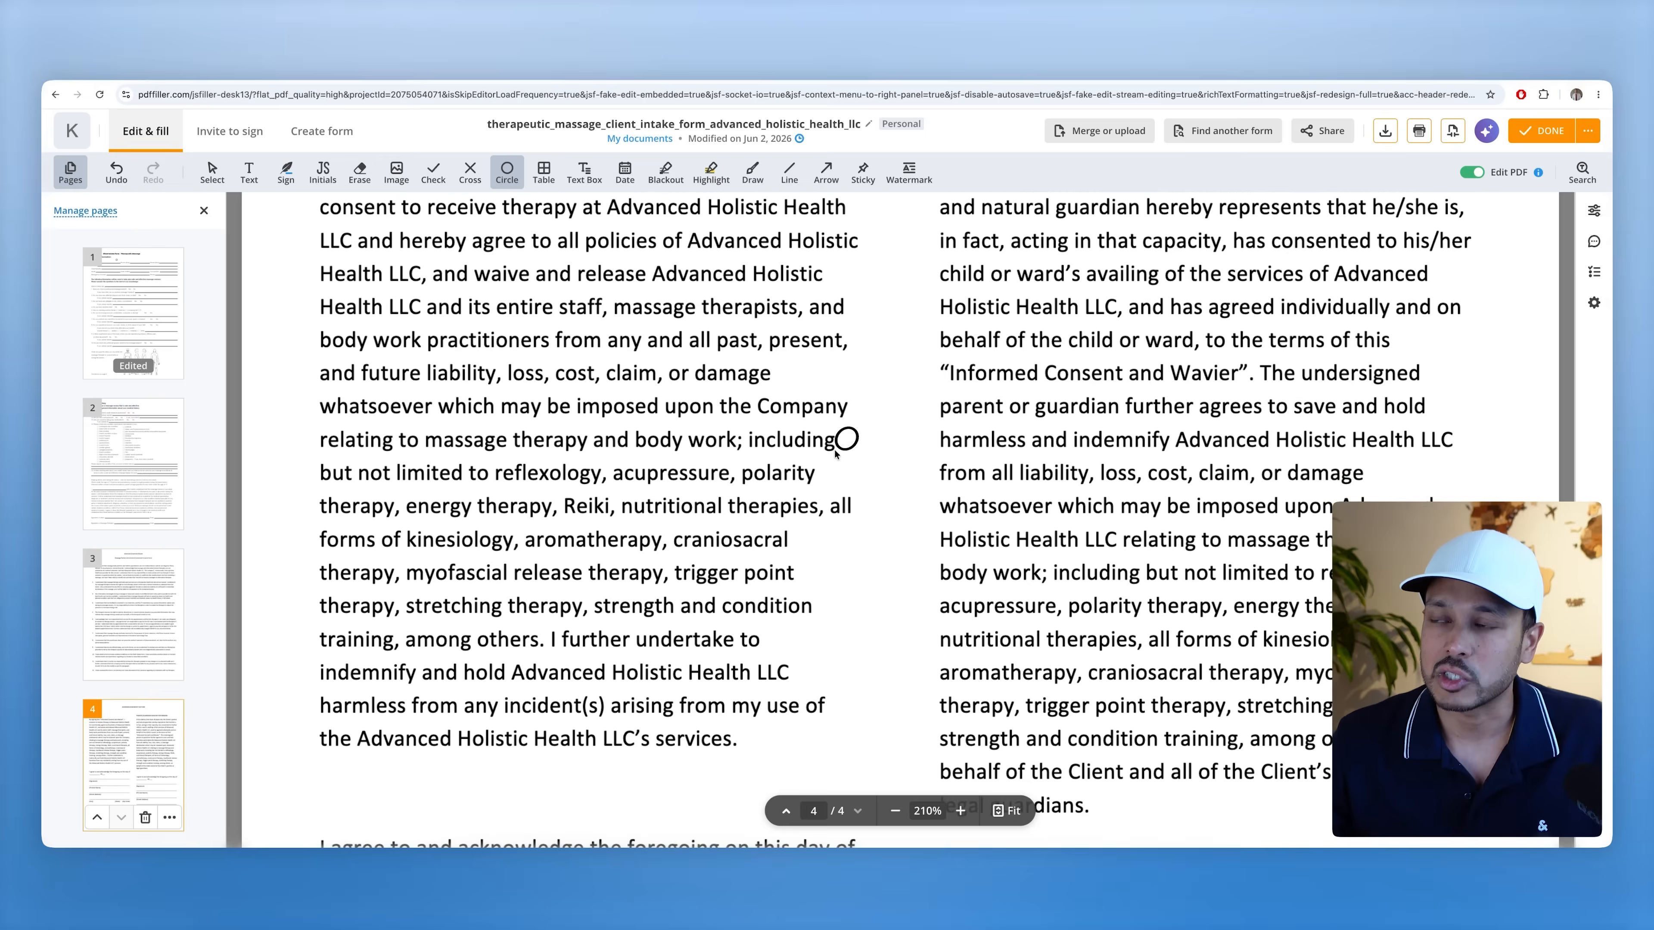
pyautogui.scroll(-3, 836, 455)
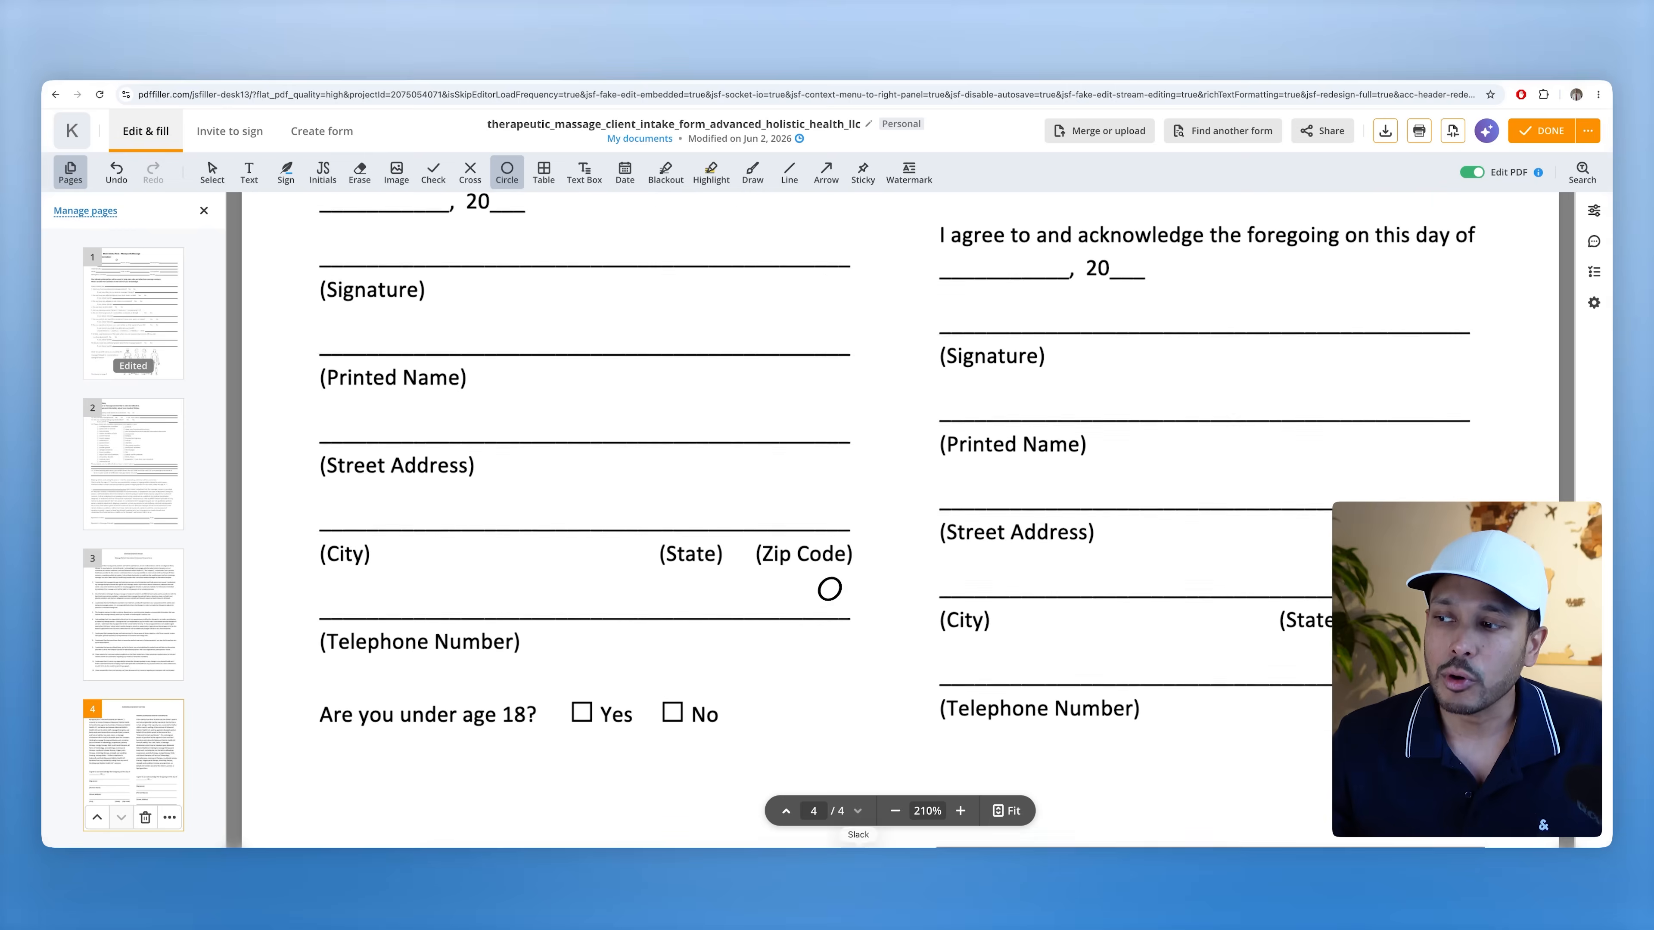
pyautogui.click(894, 830)
# - Zoom out, finish editing to save the form, and select it in recent documents
pyautogui.click(895, 811)
pyautogui.click(895, 811)
pyautogui.scroll(10, 890, 703)
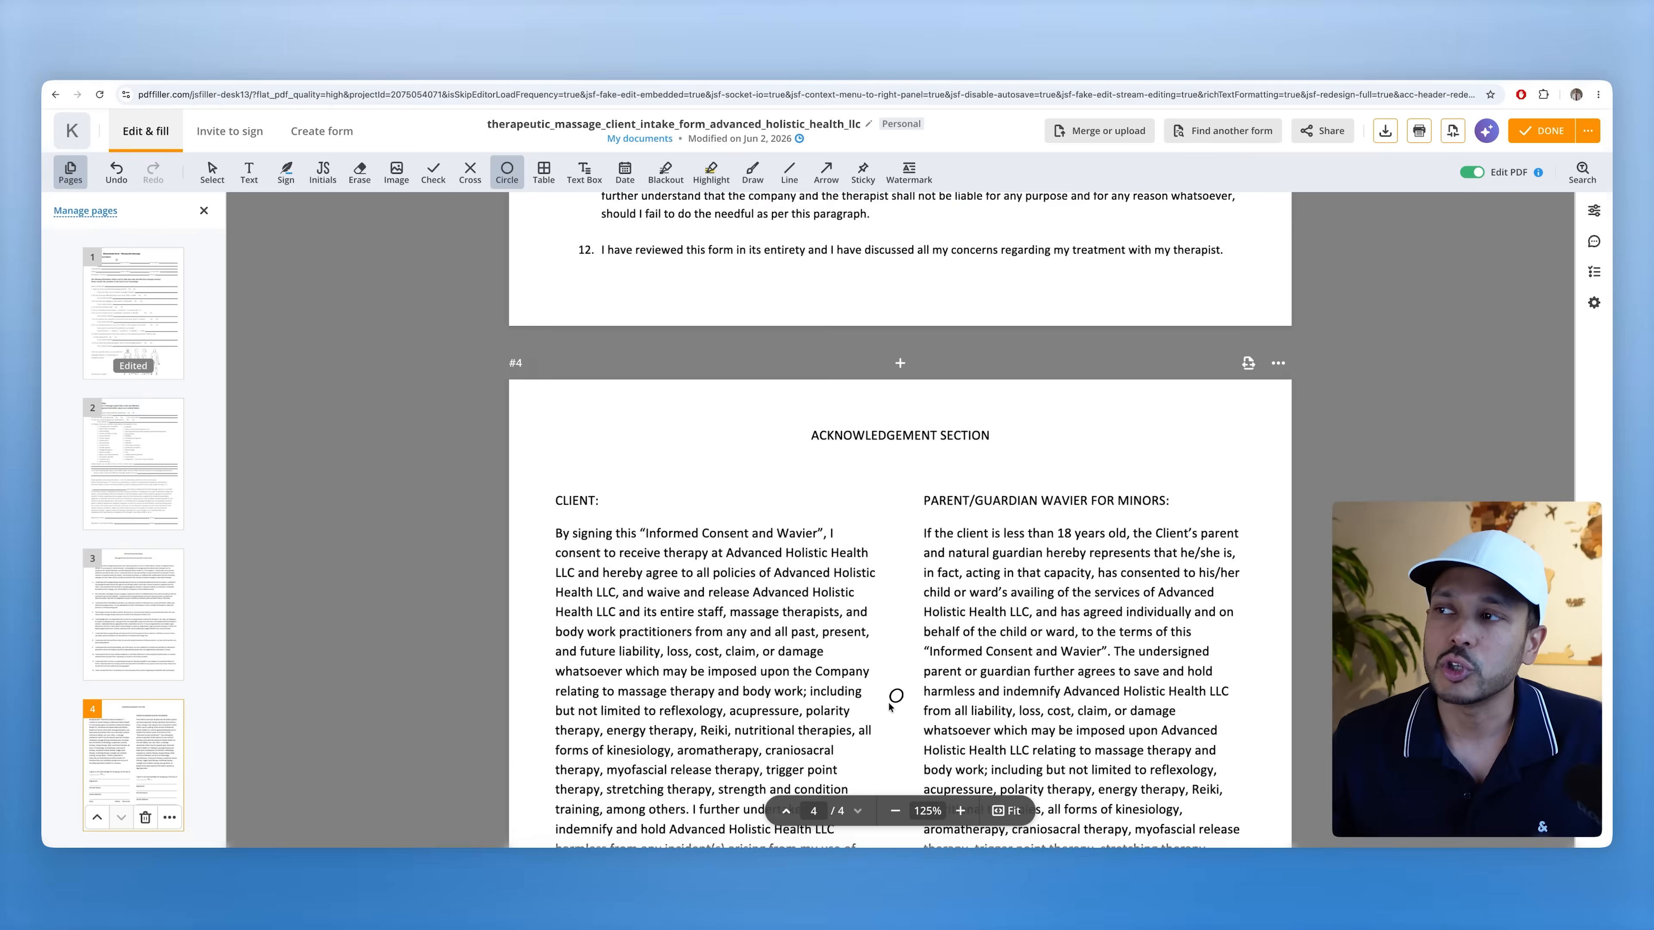
pyautogui.scroll(20, 887, 700)
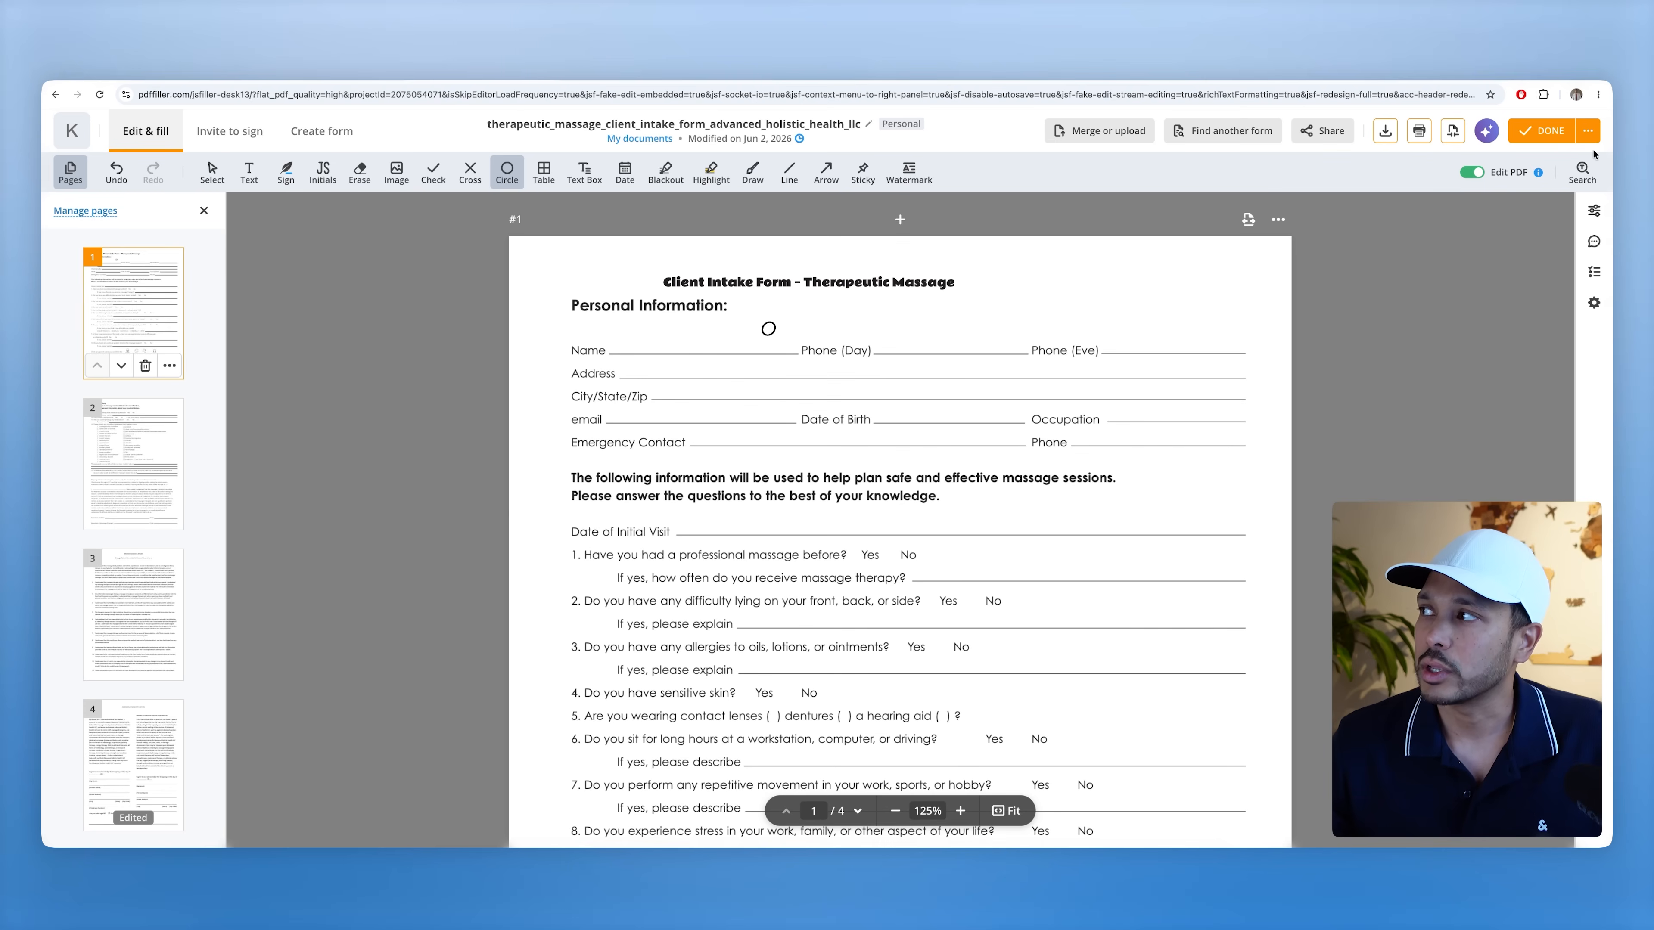
pyautogui.click(1553, 131)
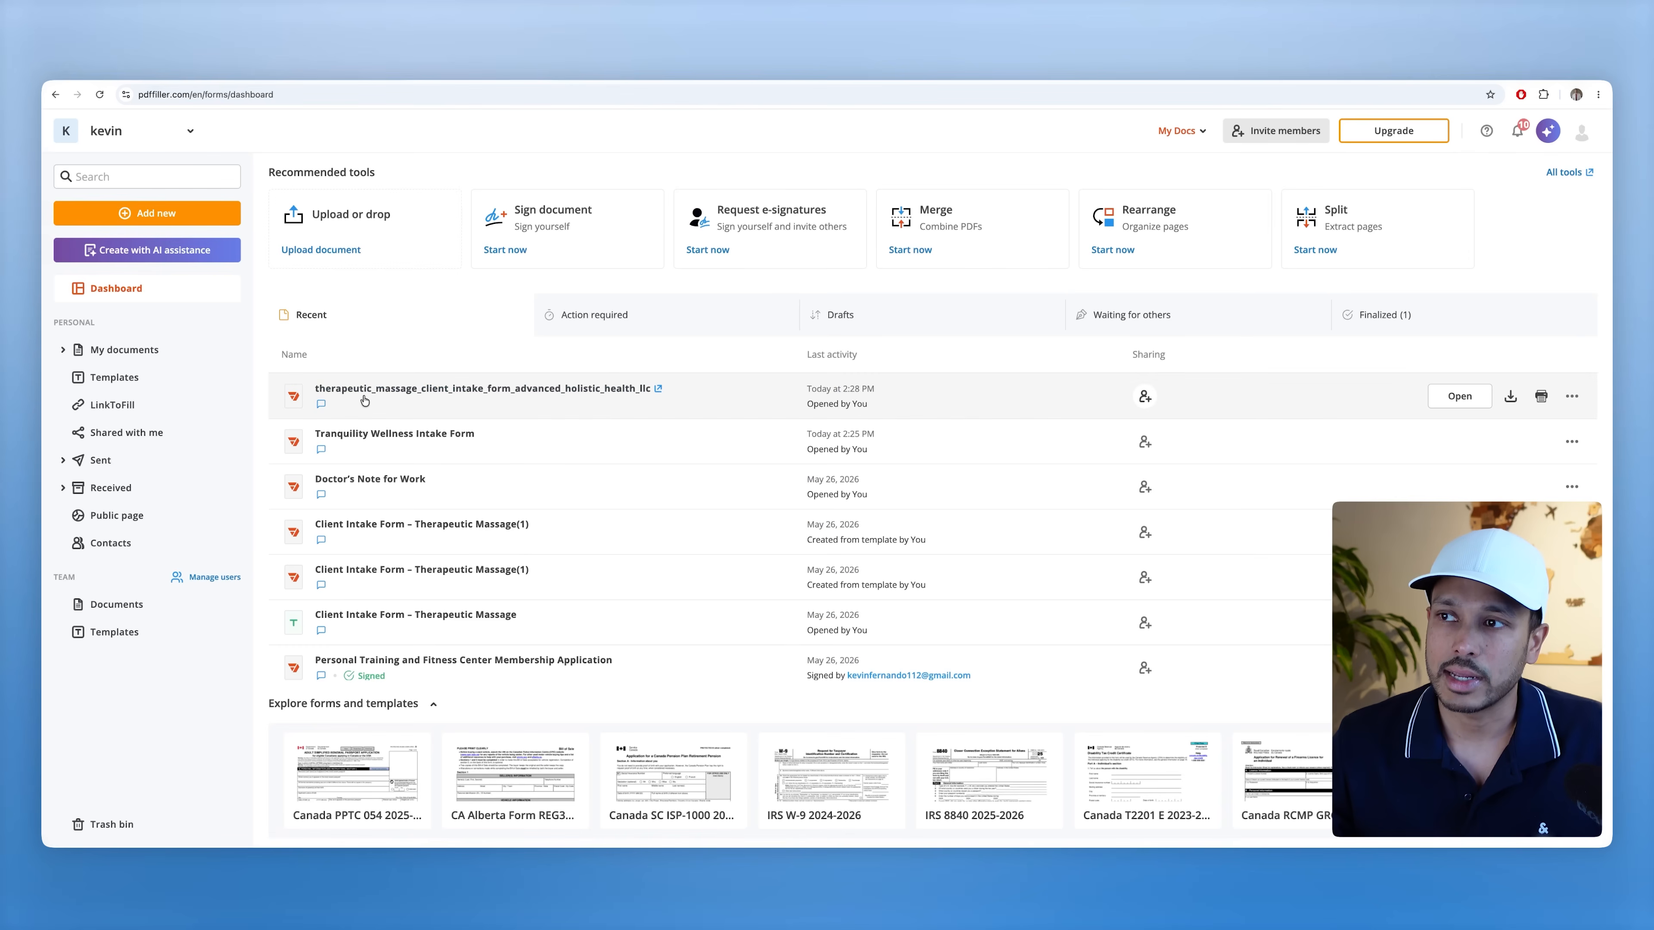
pyautogui.click(416, 393)
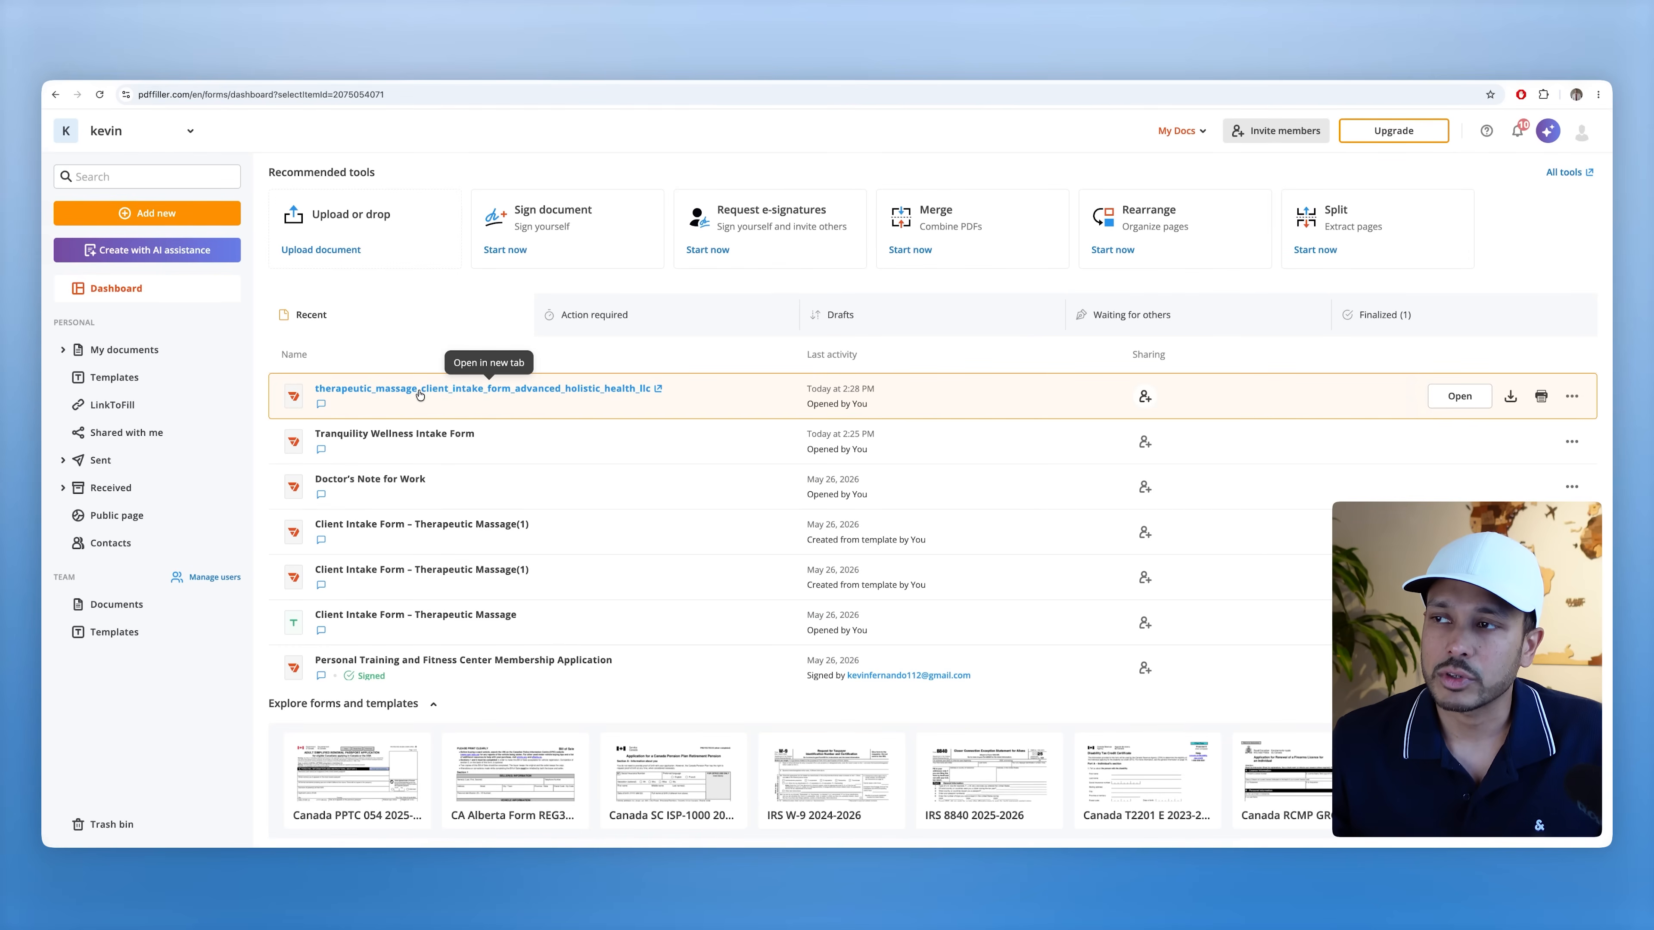
pyautogui.click(419, 389)
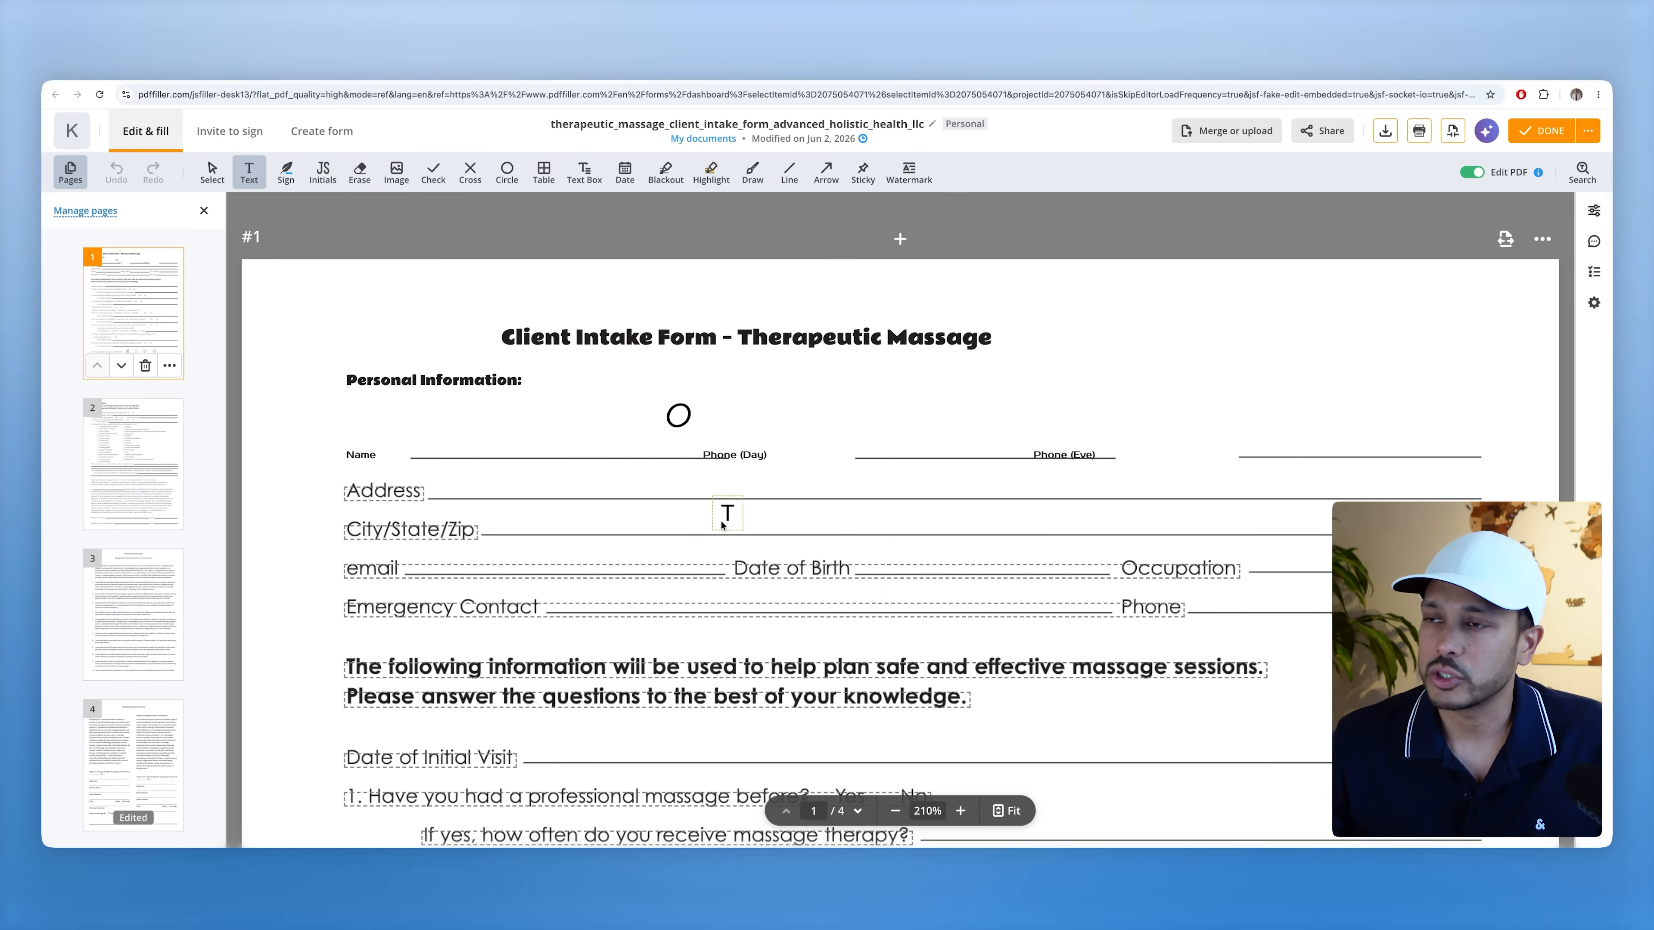
pyautogui.scroll(-10, 721, 525)
pyautogui.scroll(10, 777, 548)
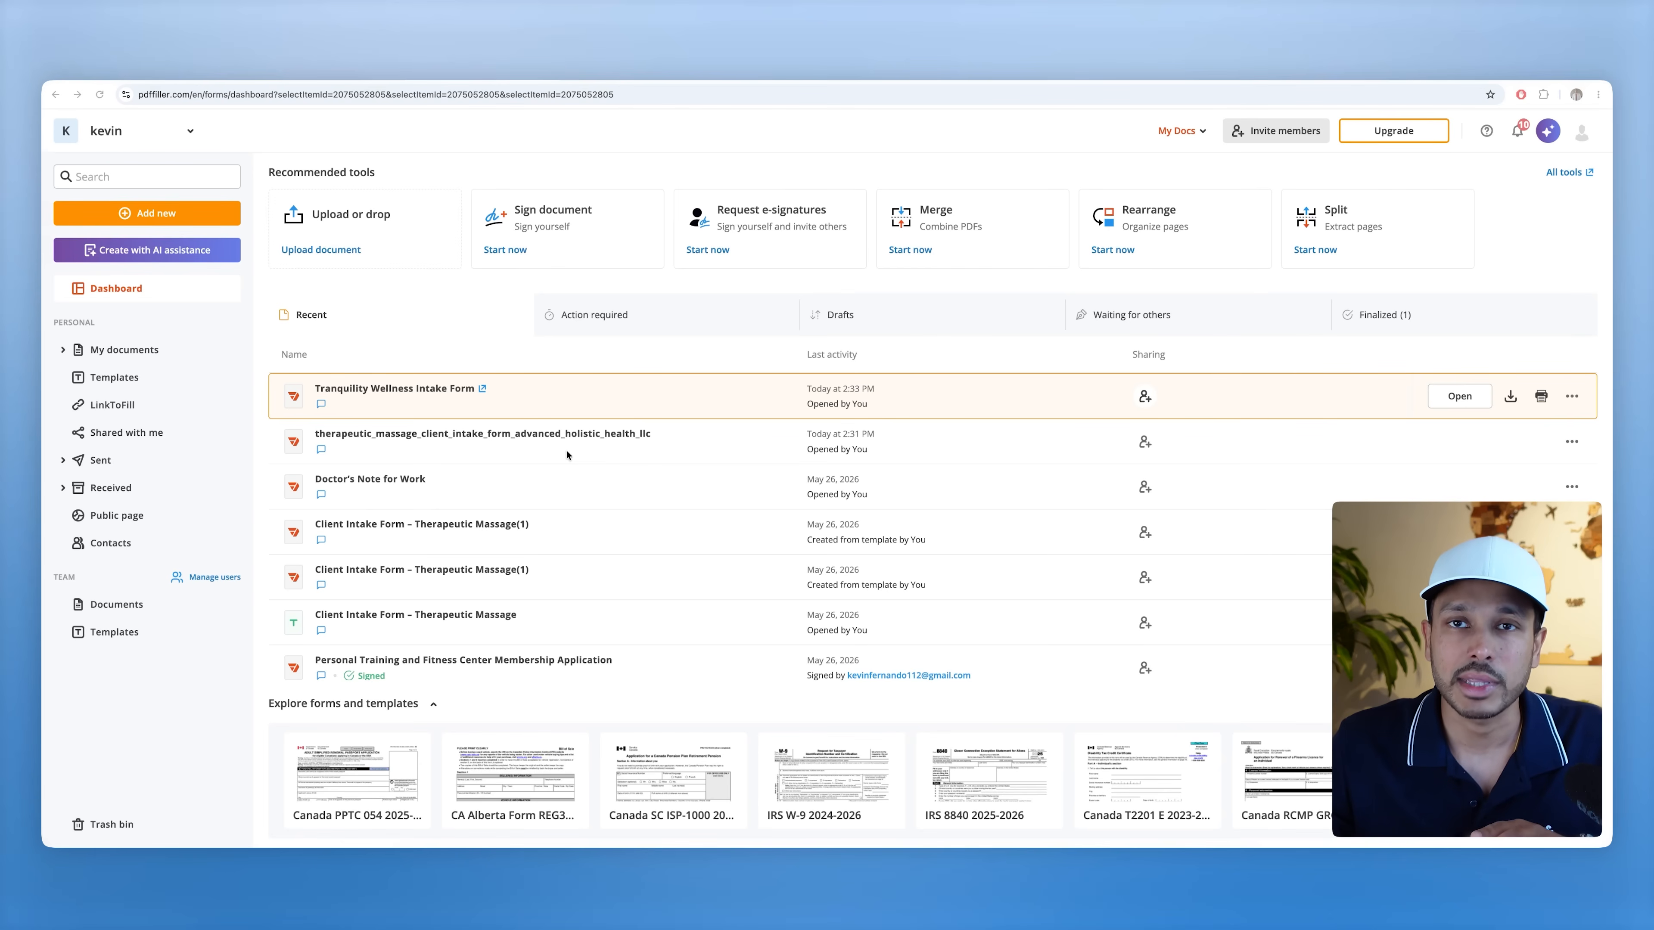
# - Open the Tranquility Wellness form at 125% in Invite to sign and review its Text fields
pyautogui.click(369, 390)
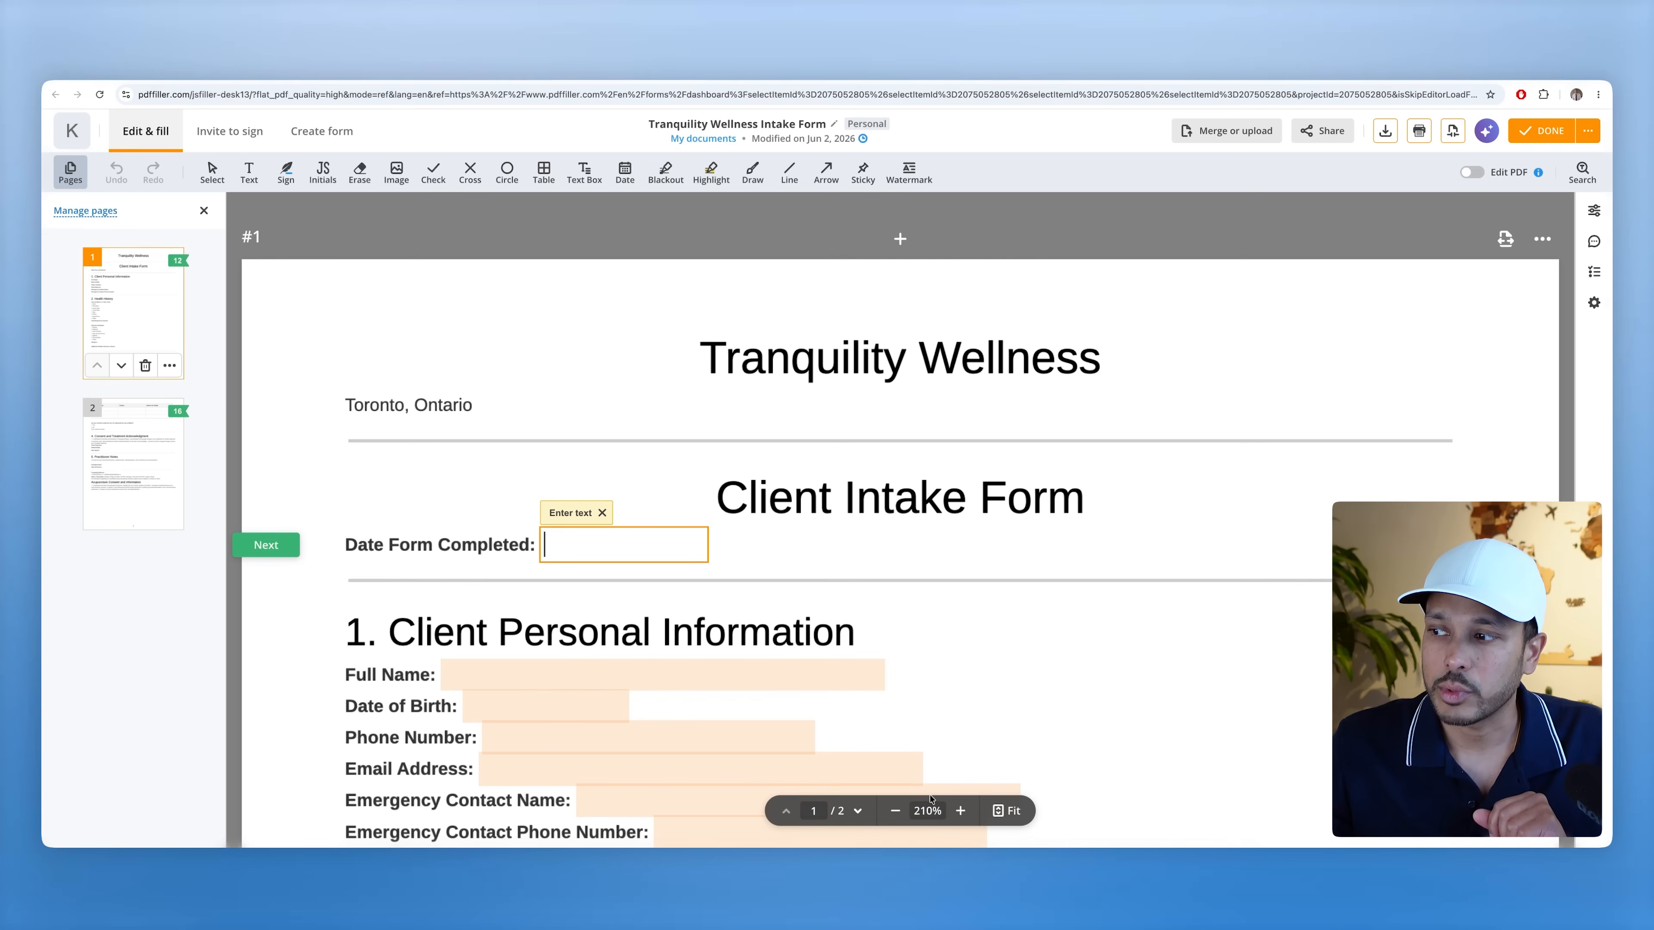
pyautogui.click(895, 812)
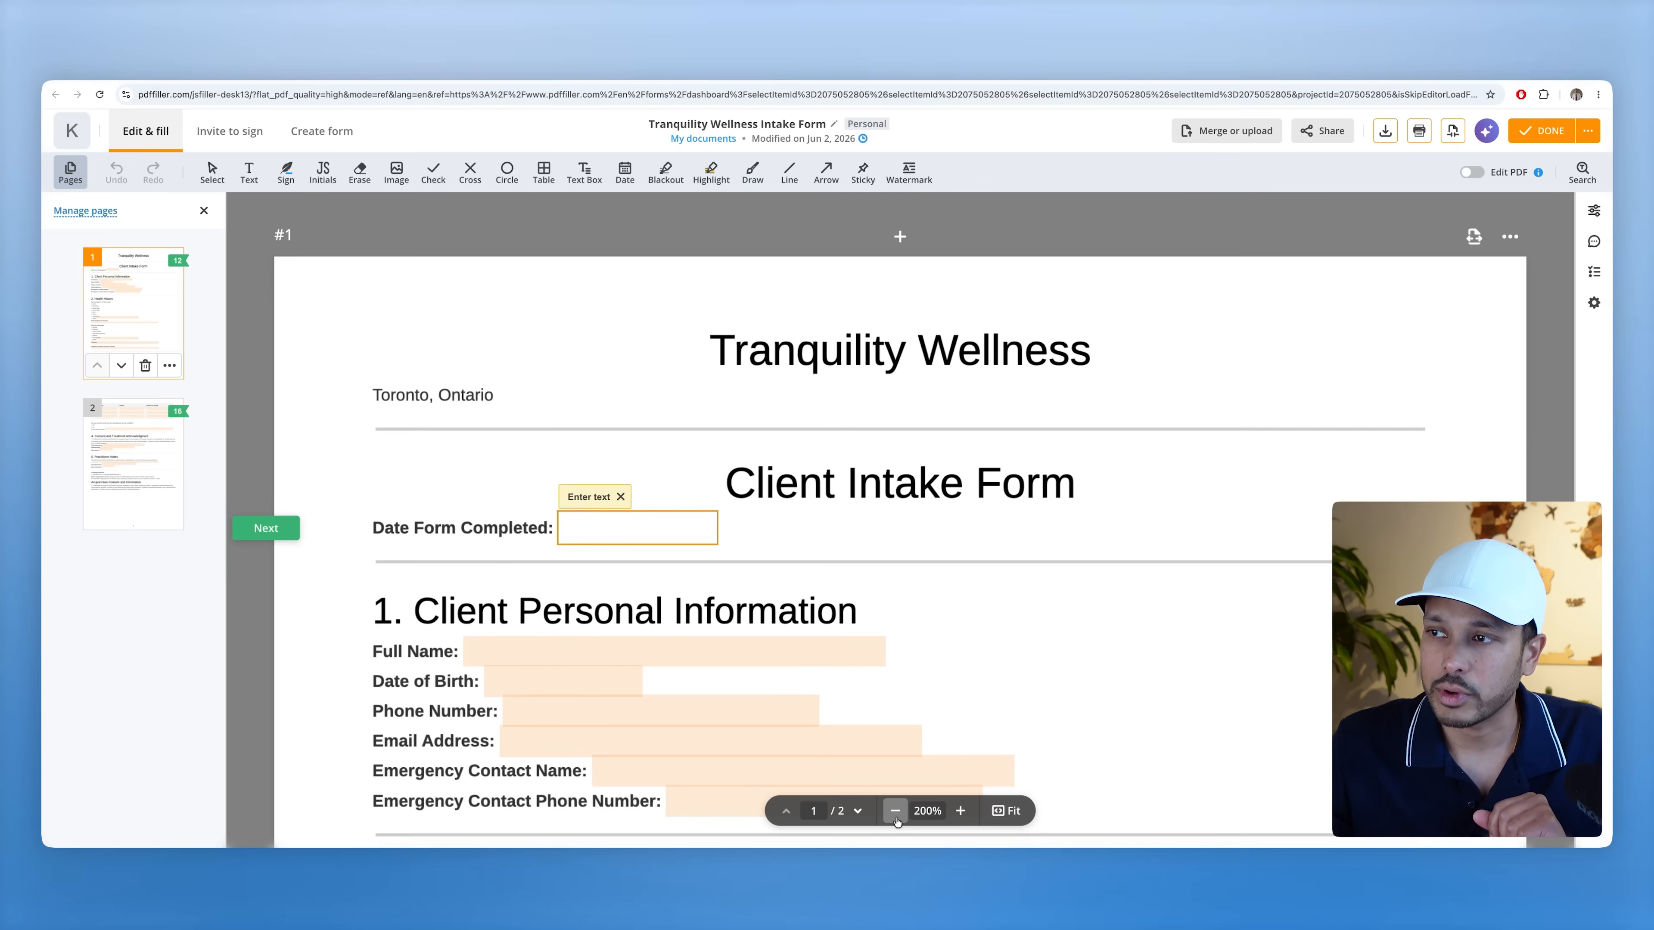
pyautogui.click(895, 812)
pyautogui.click(896, 812)
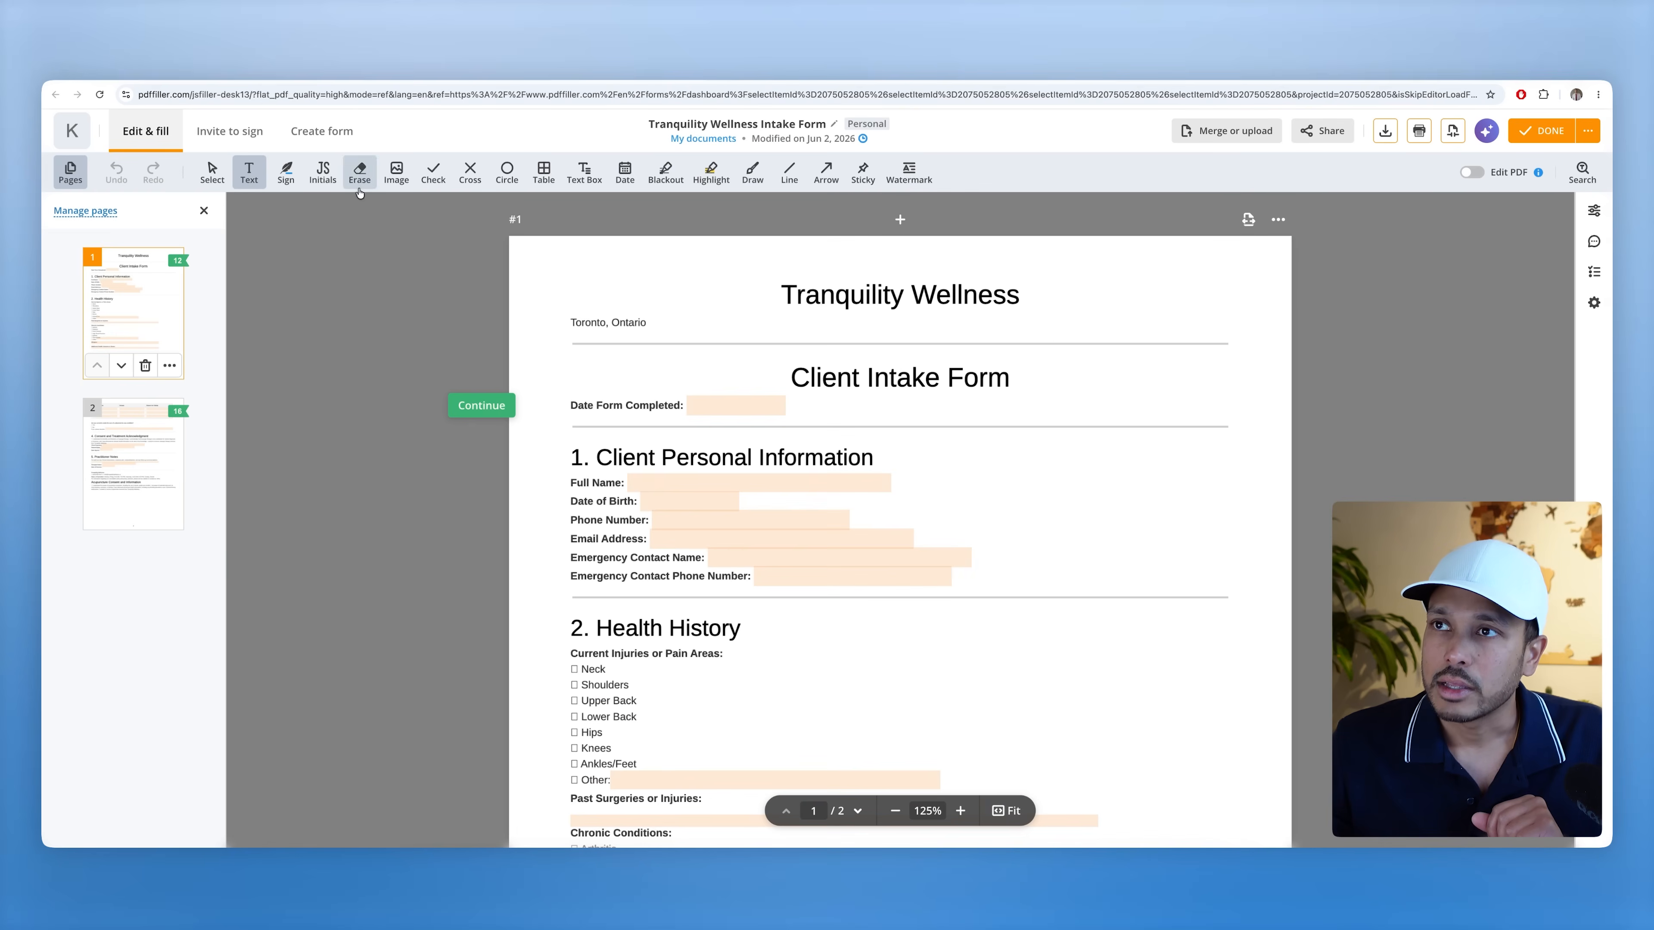
pyautogui.click(210, 136)
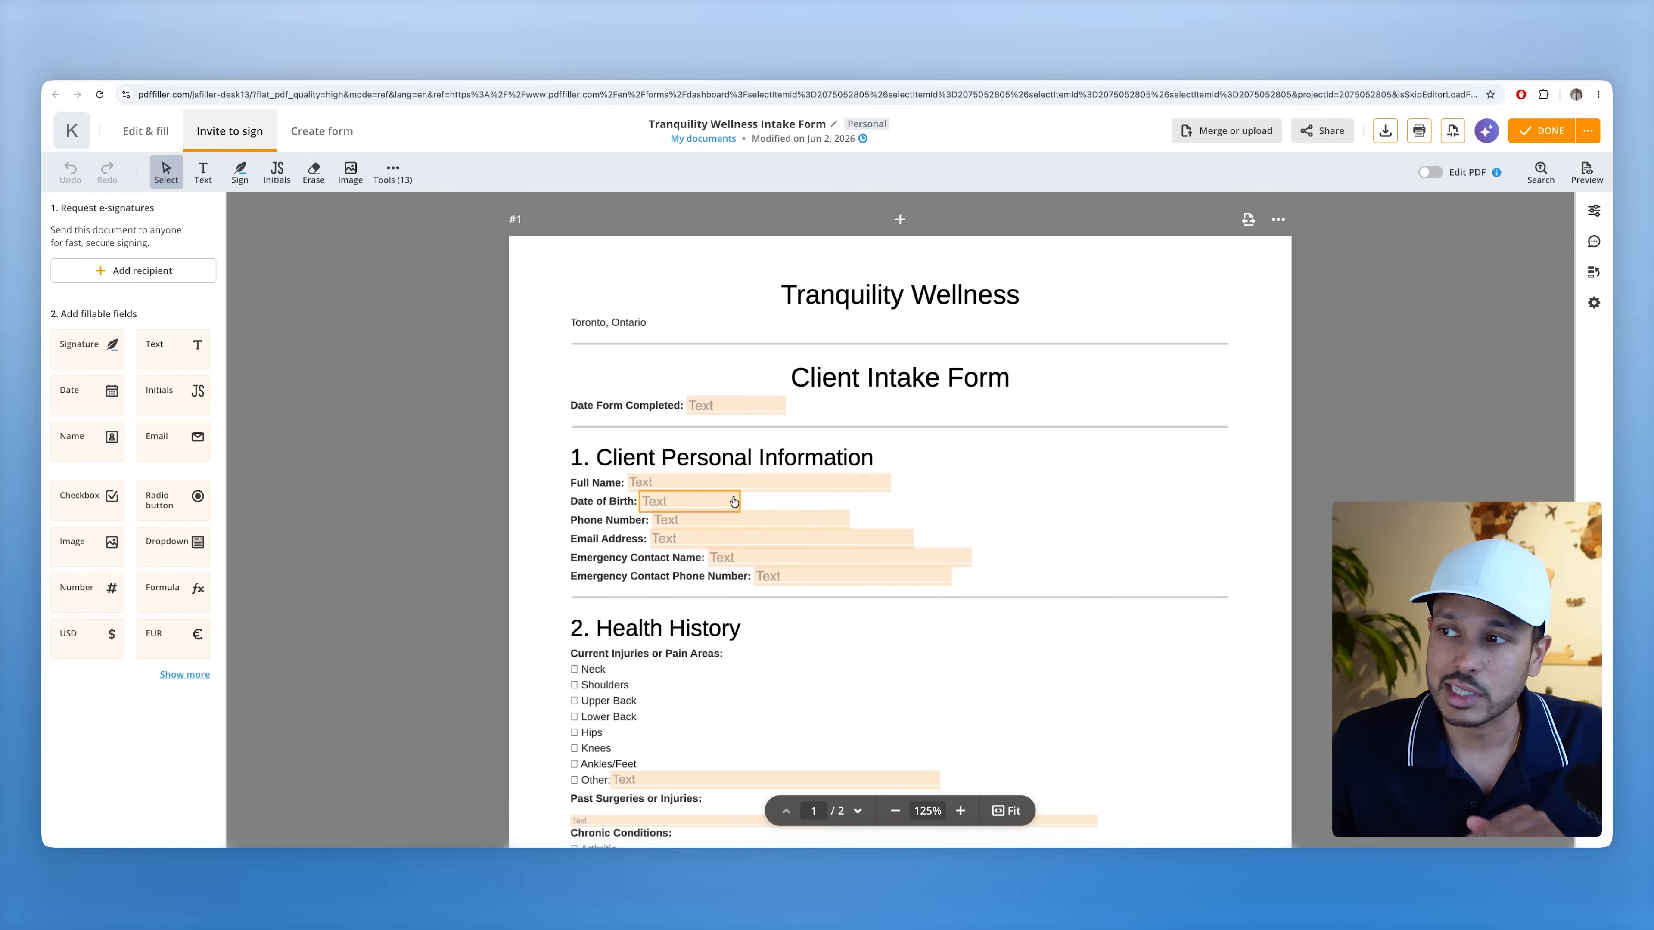
pyautogui.scroll(-5, 833, 535)
pyautogui.scroll(-15, 824, 536)
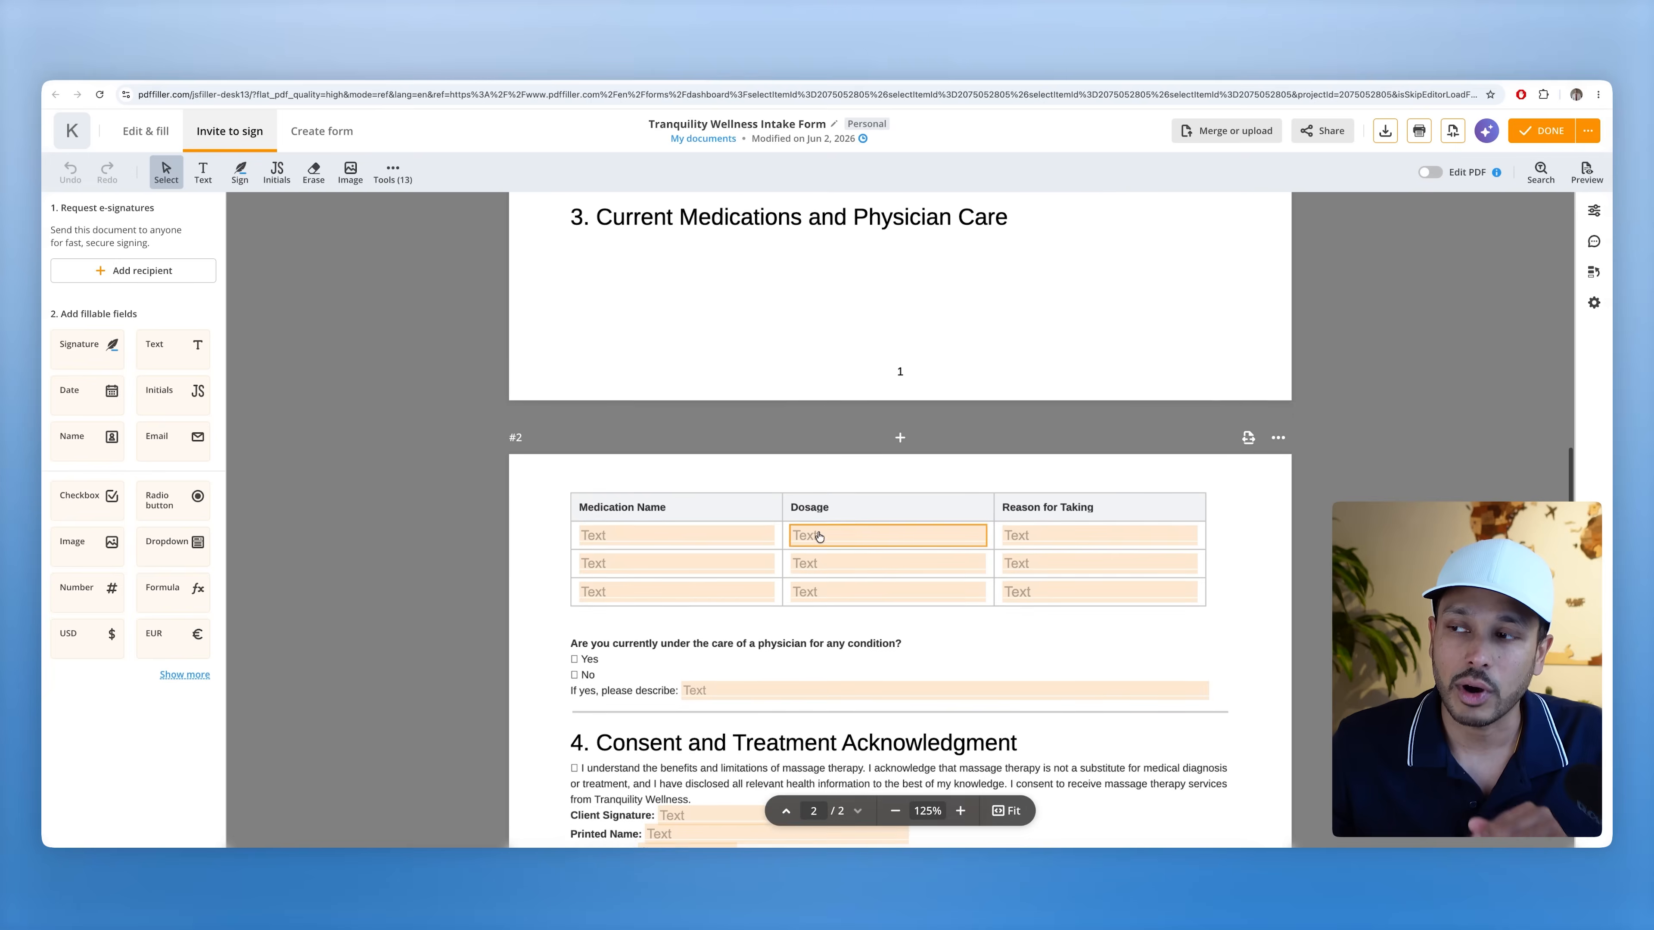
pyautogui.scroll(-5, 815, 535)
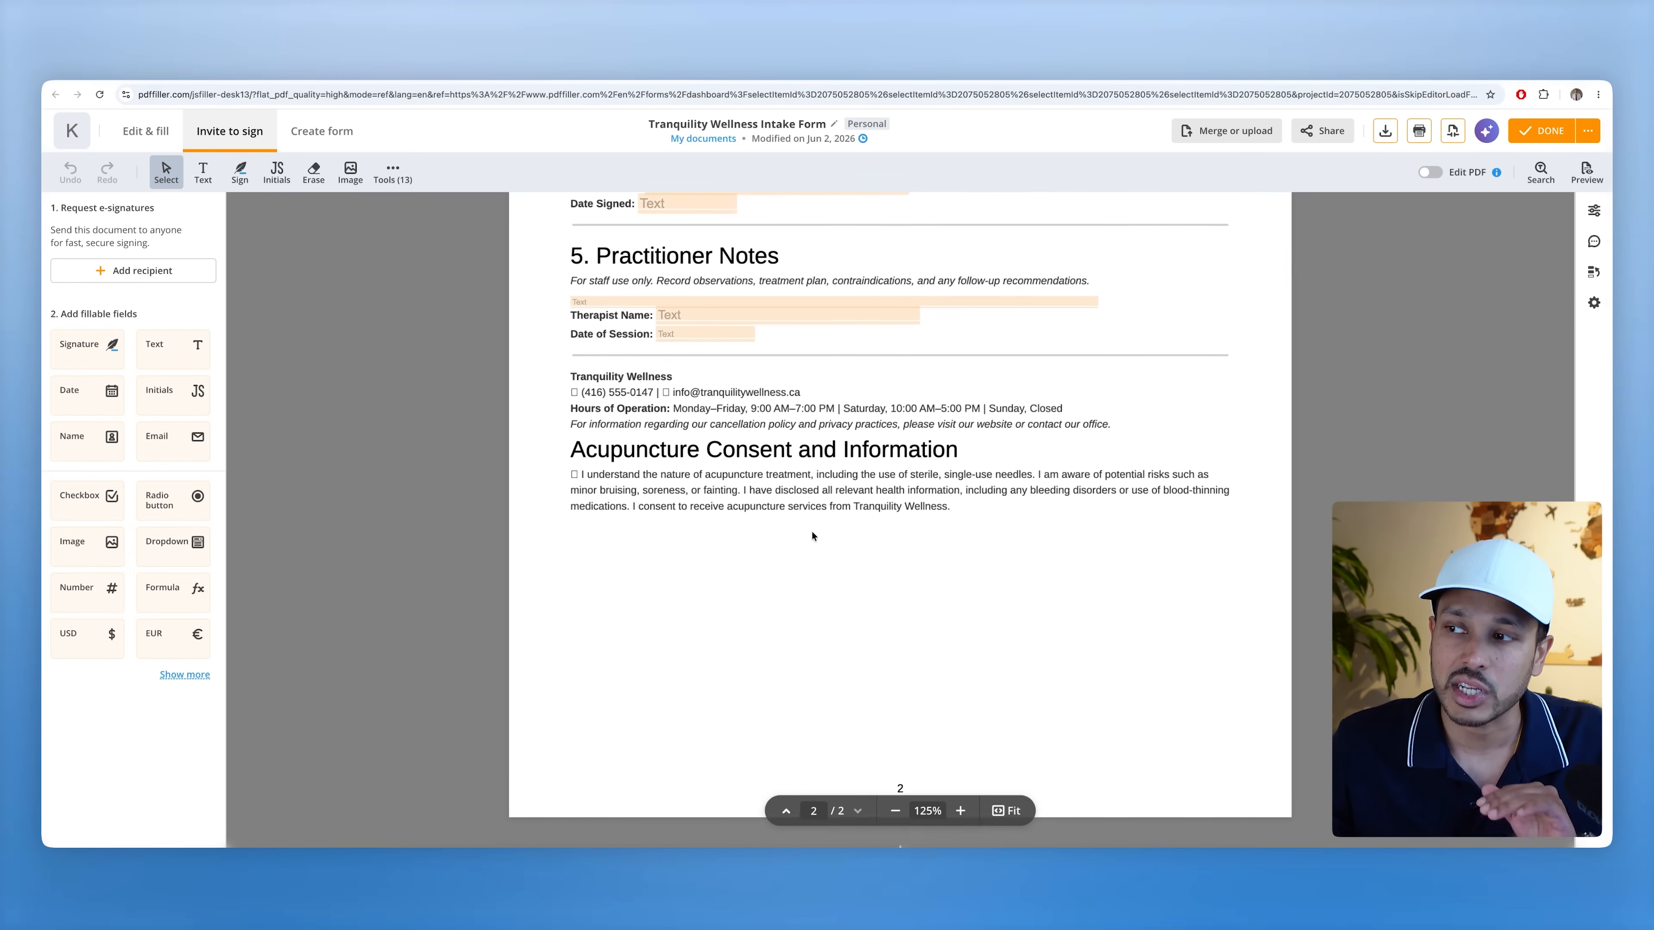
pyautogui.scroll(20, 811, 531)
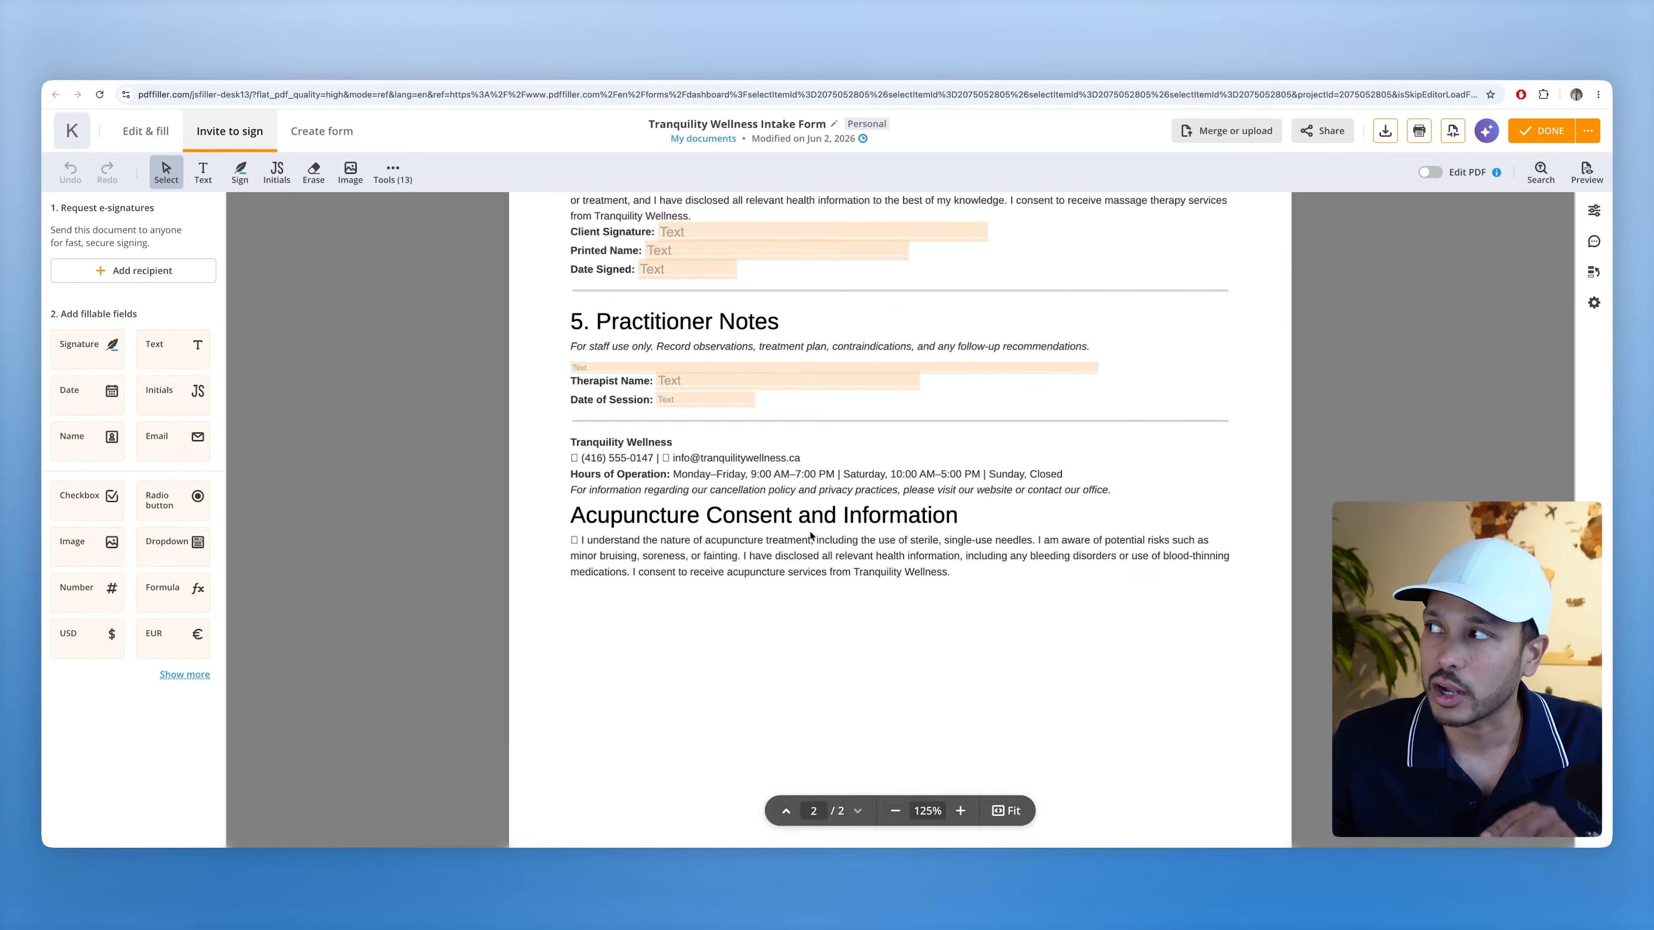
pyautogui.scroll(-5, 807, 586)
pyautogui.scroll(5, 809, 617)
pyautogui.scroll(-2, 810, 616)
pyautogui.scroll(-1, 811, 616)
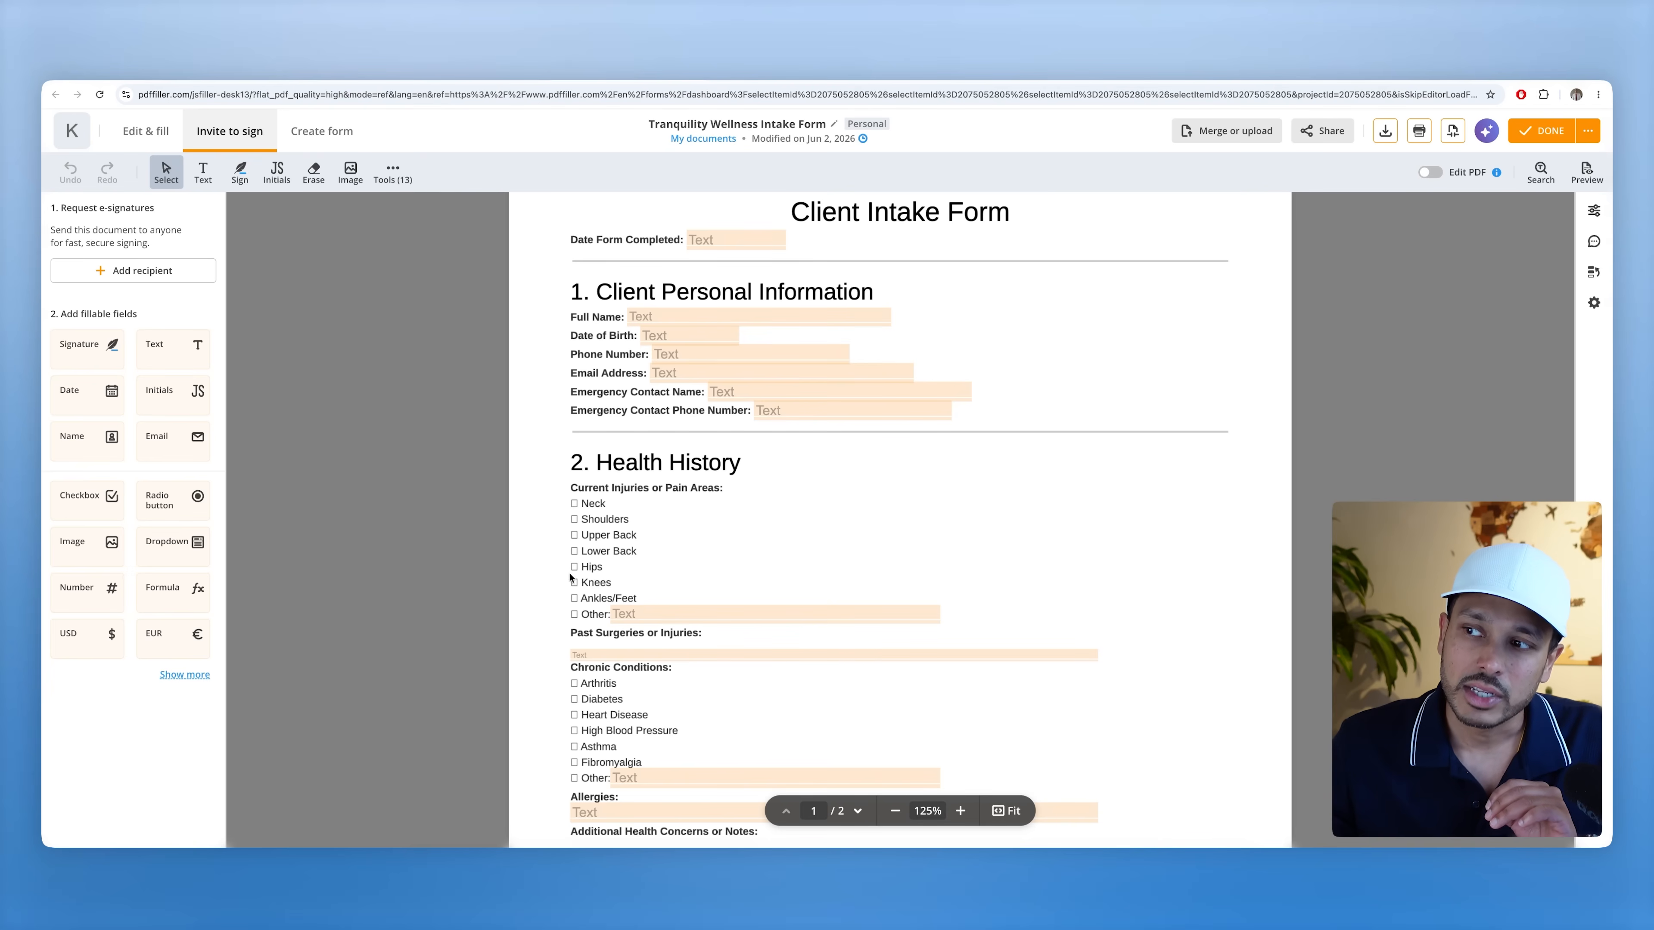
# - Place and align a checkbox field over the Neck box under Current Injuries or Pain Areas
pyautogui.moveTo(112, 507); pyautogui.dragTo(511, 529)
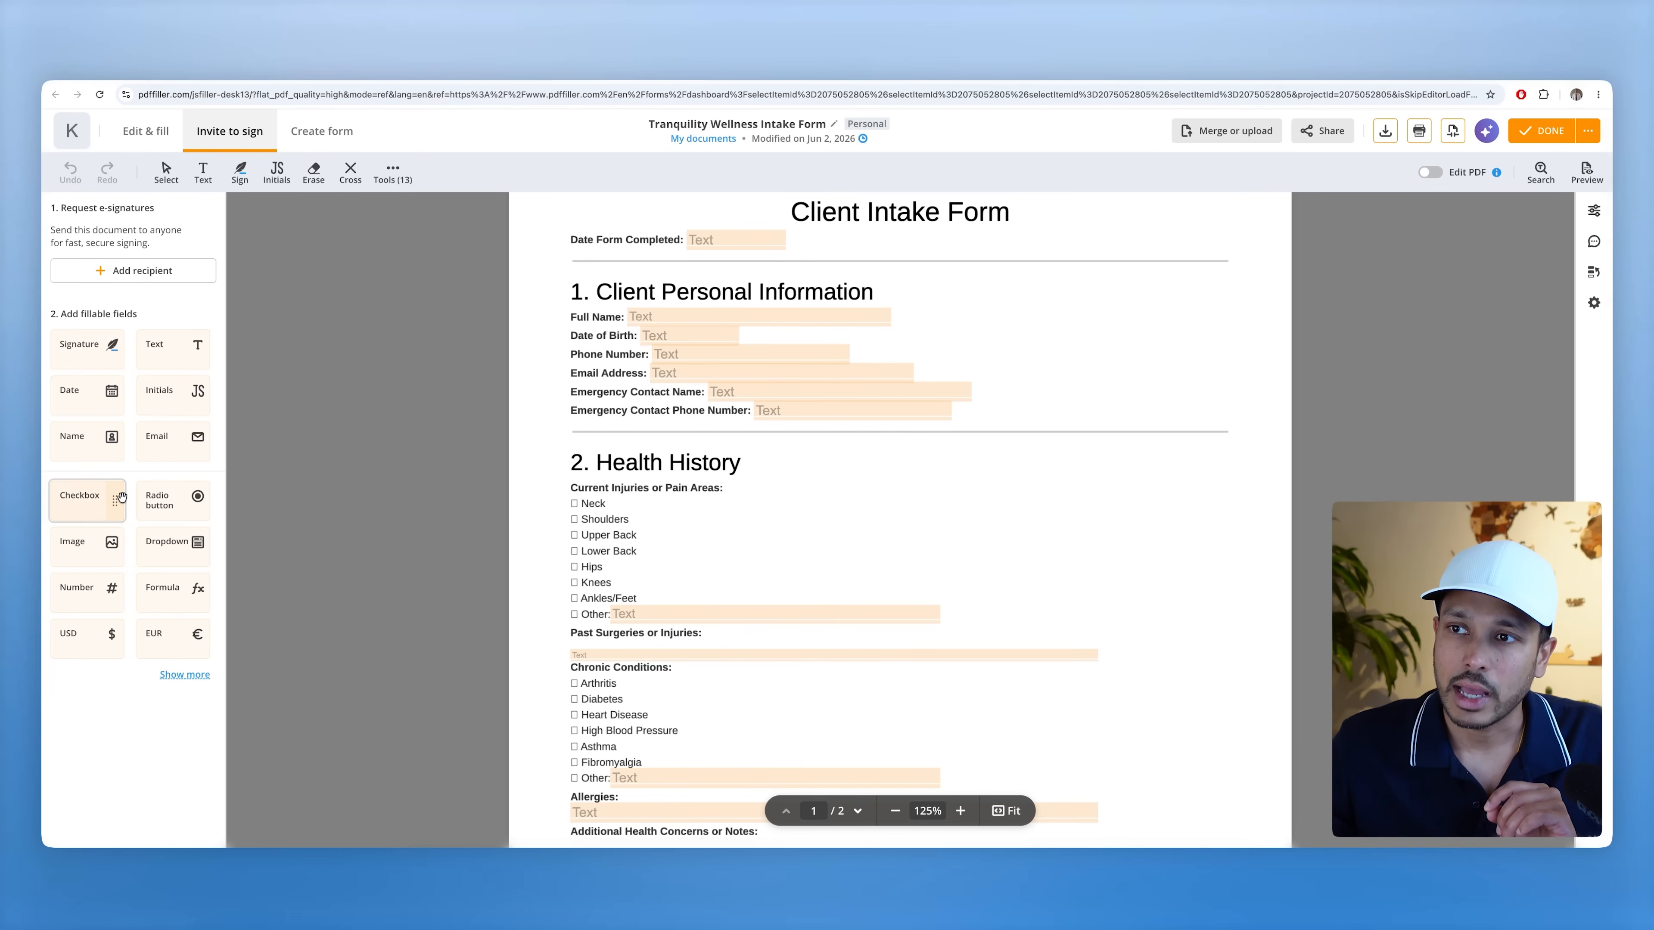
pyautogui.click(577, 511)
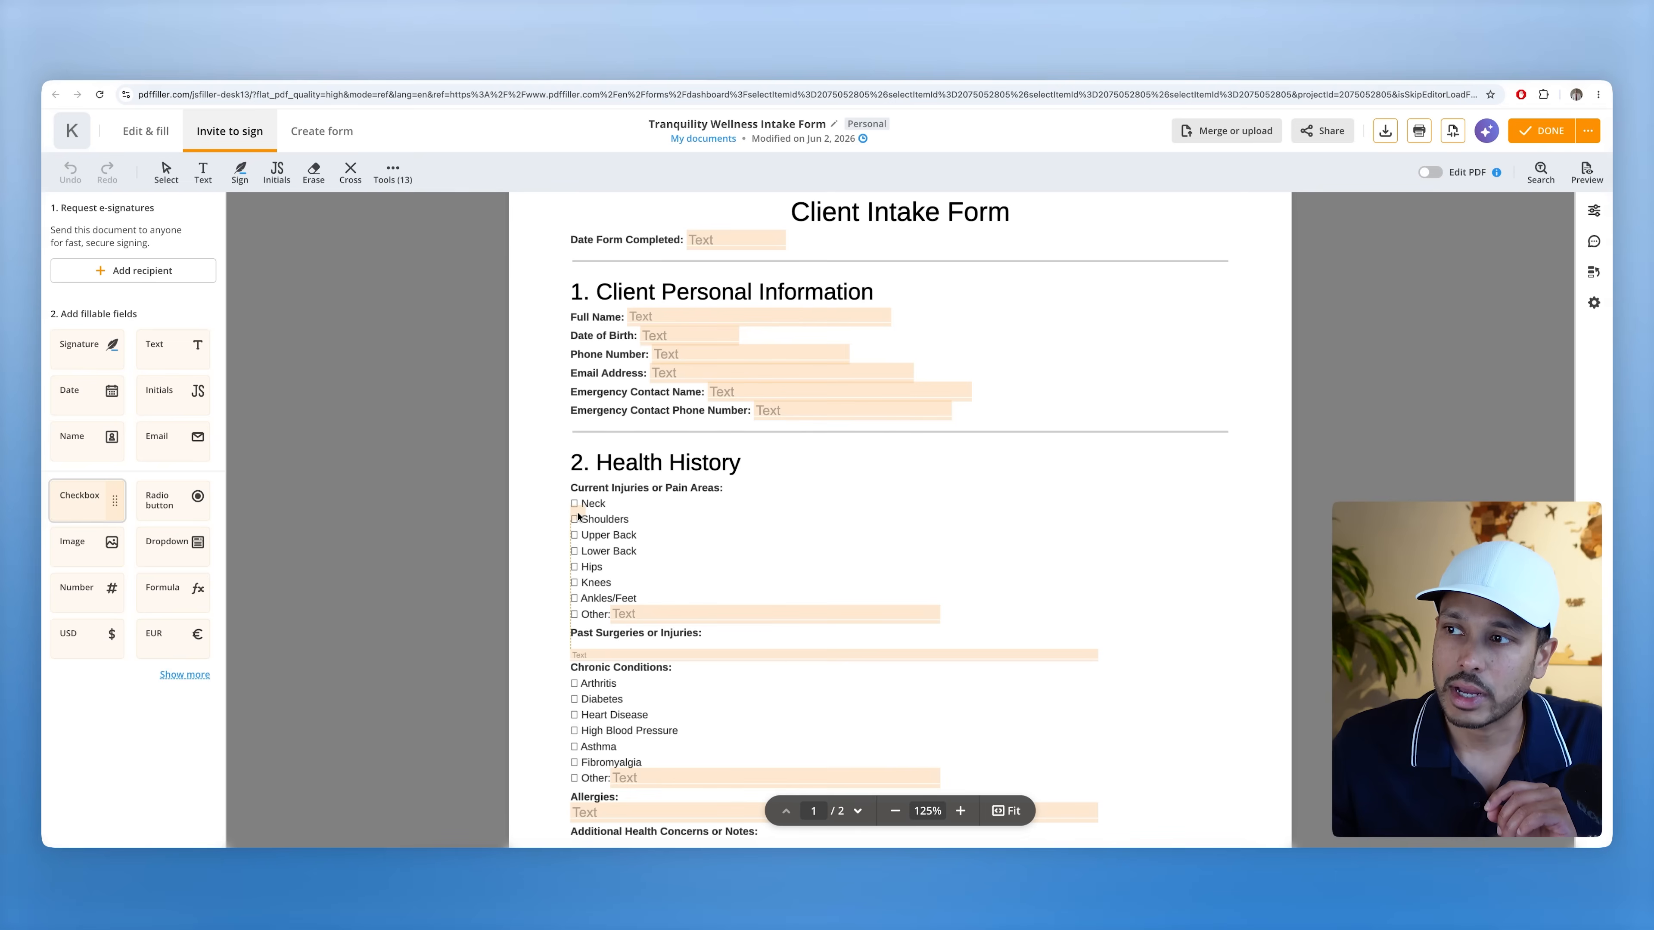
pyautogui.moveTo(484, 512); pyautogui.dragTo(480, 502)
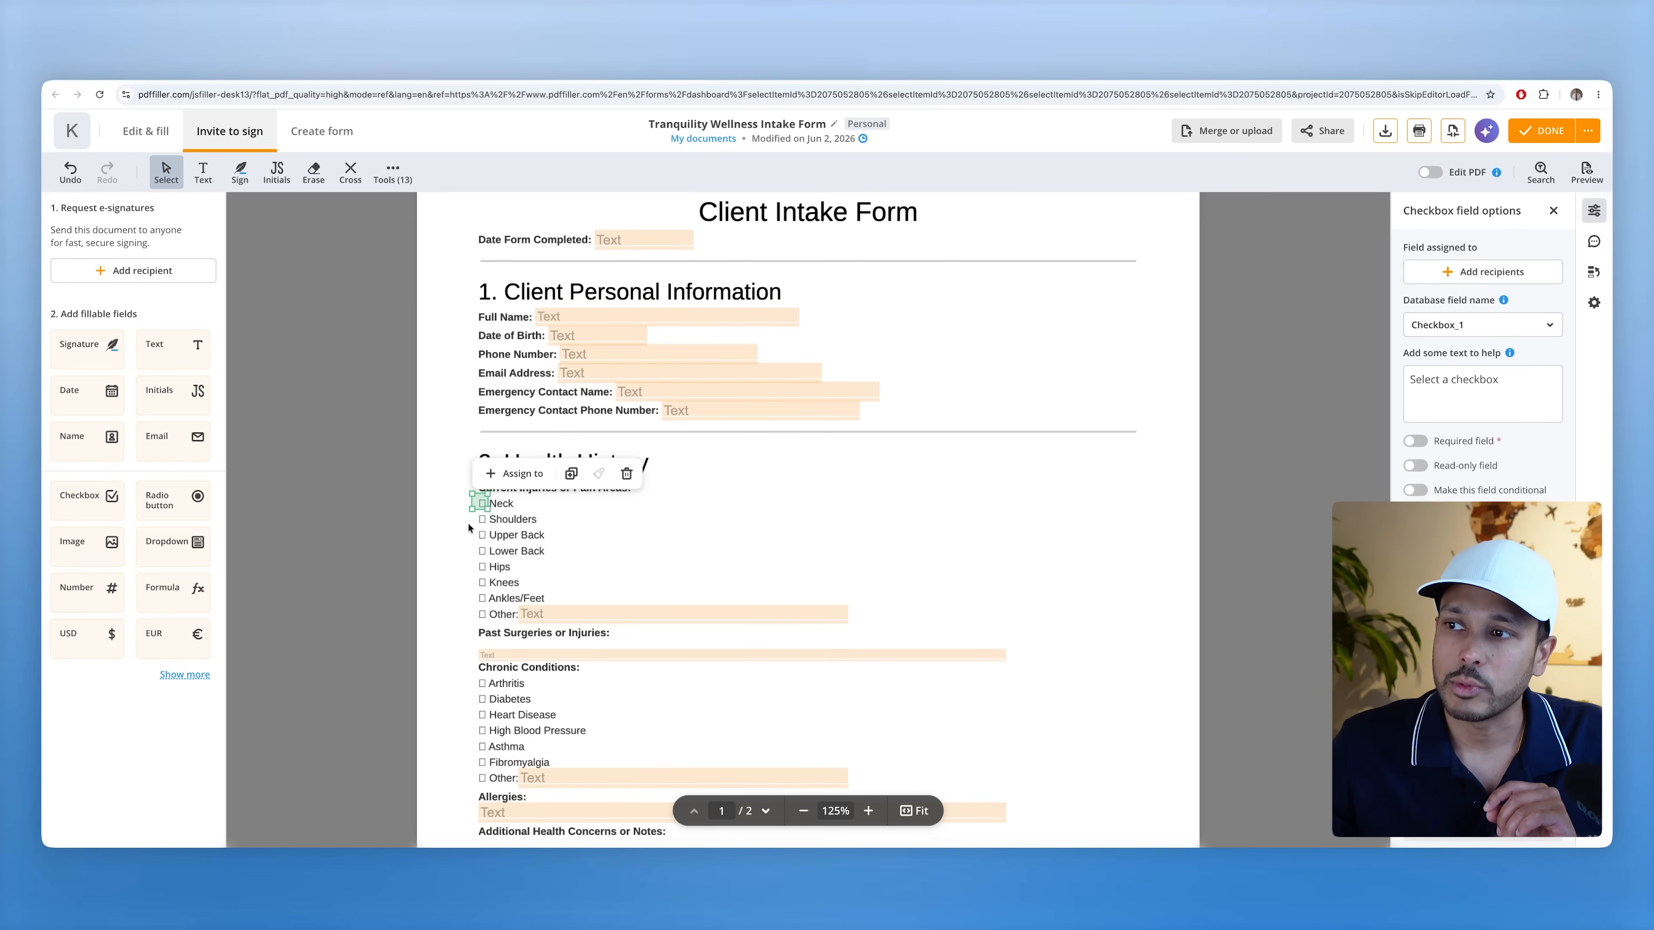
# - Add a second checkbox field on the Shoulders box, then start adding signing recipients
pyautogui.click(85, 503)
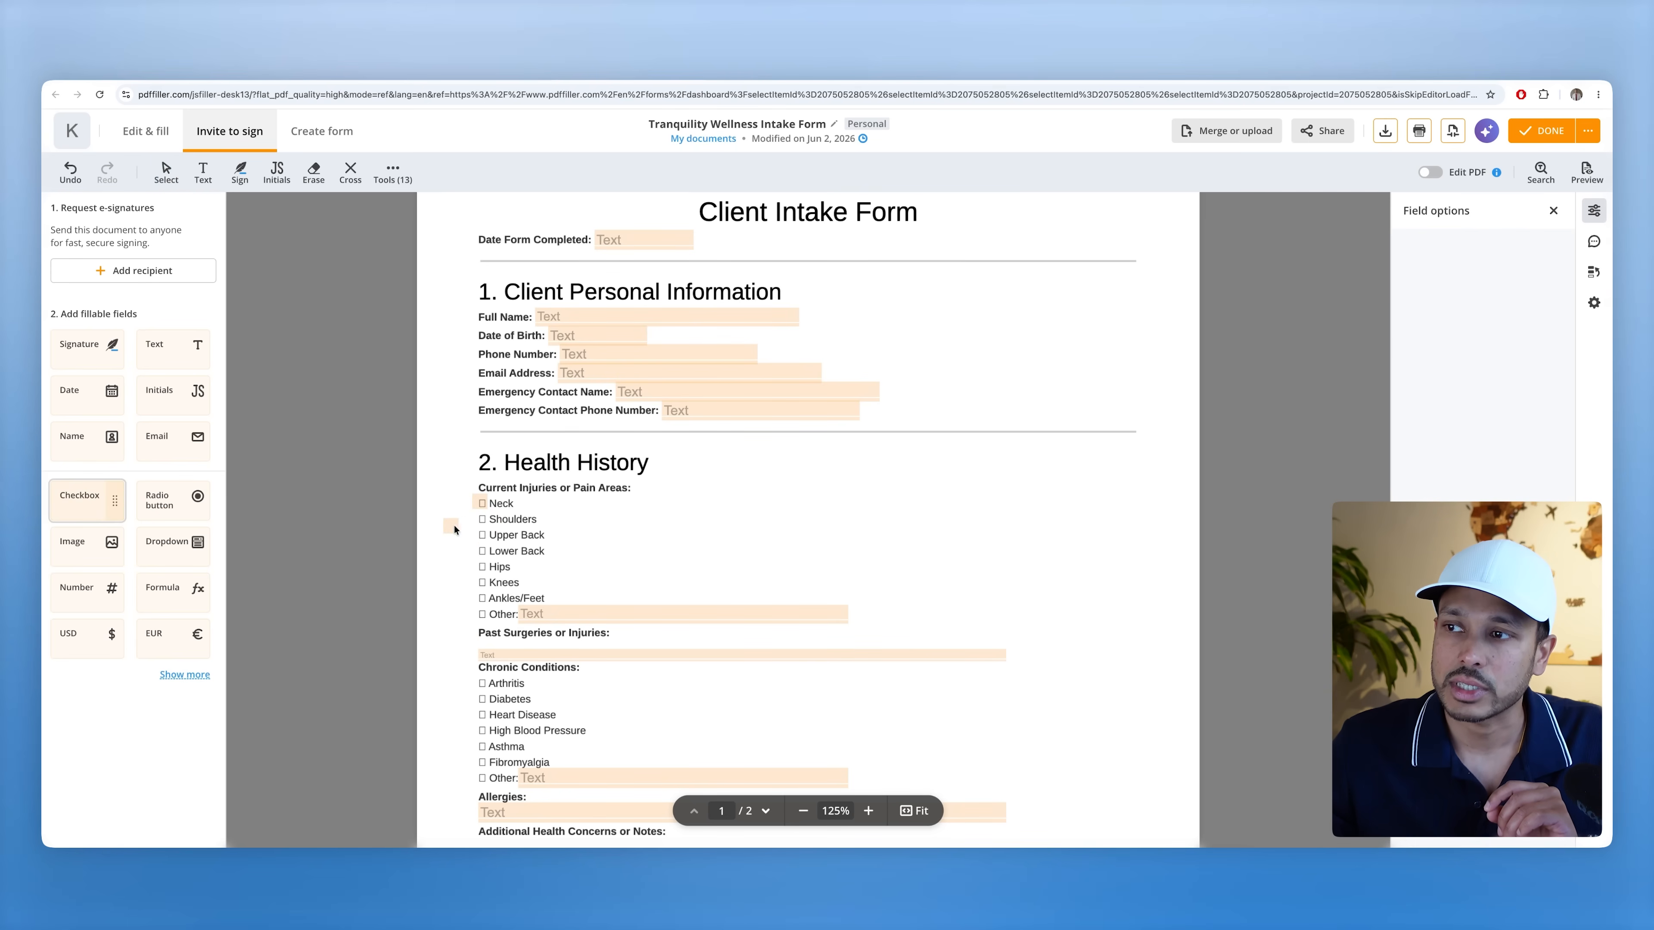
pyautogui.click(480, 519)
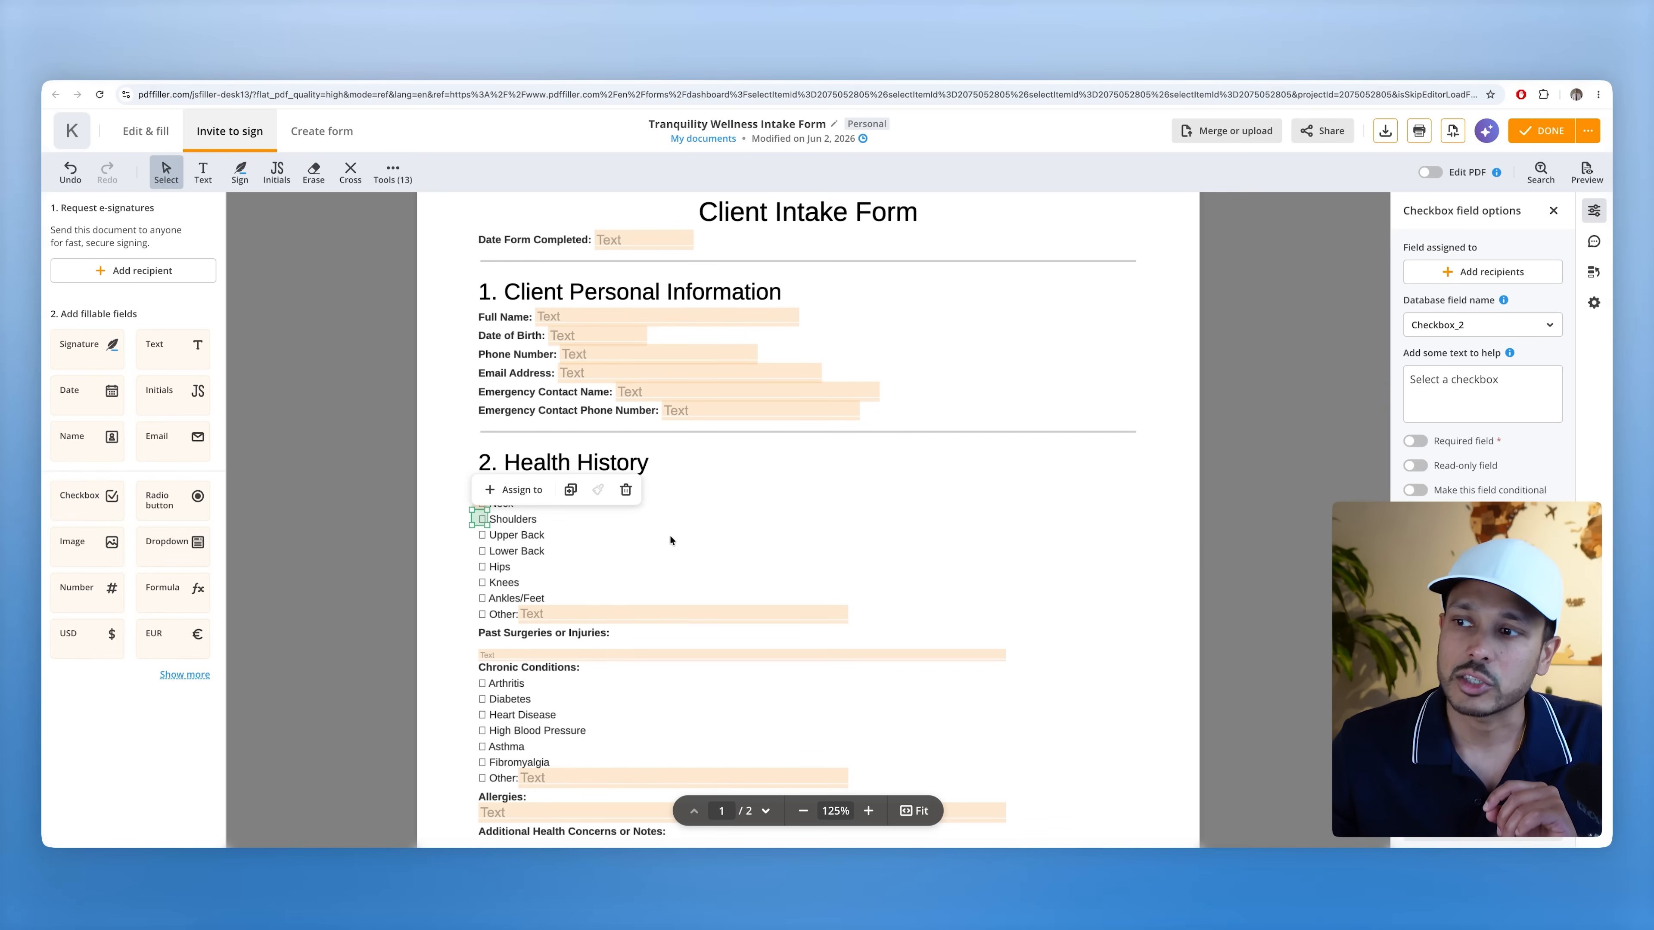
pyautogui.scroll(-10, 669, 535)
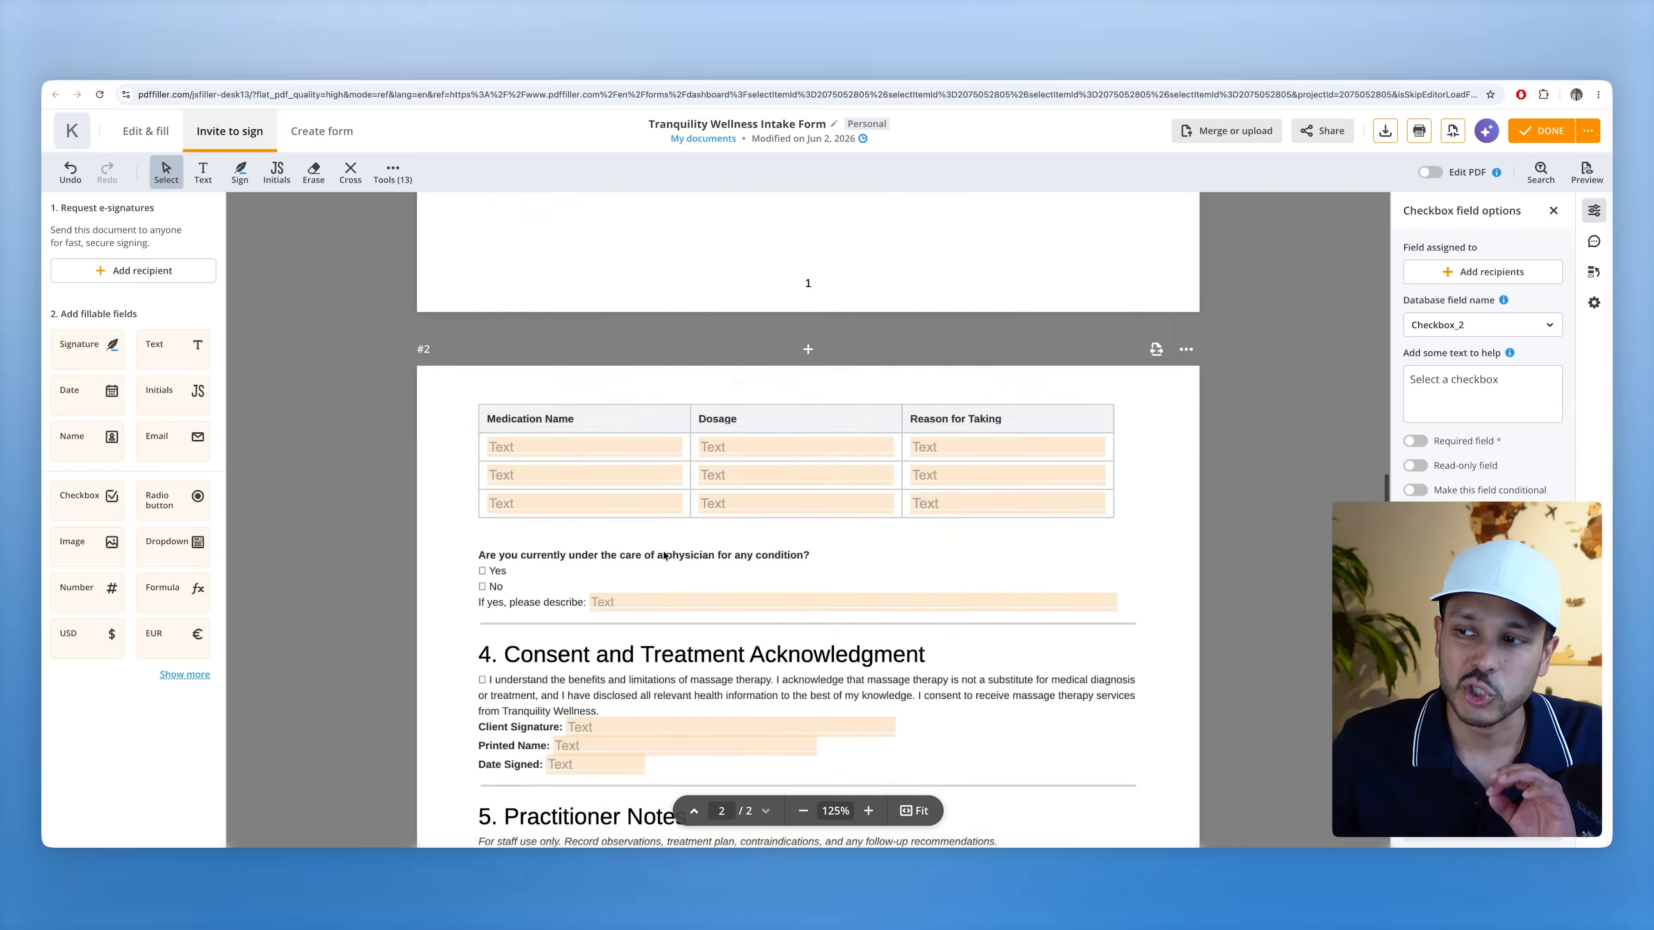
pyautogui.scroll(-4, 664, 553)
pyautogui.scroll(-5, 540, 594)
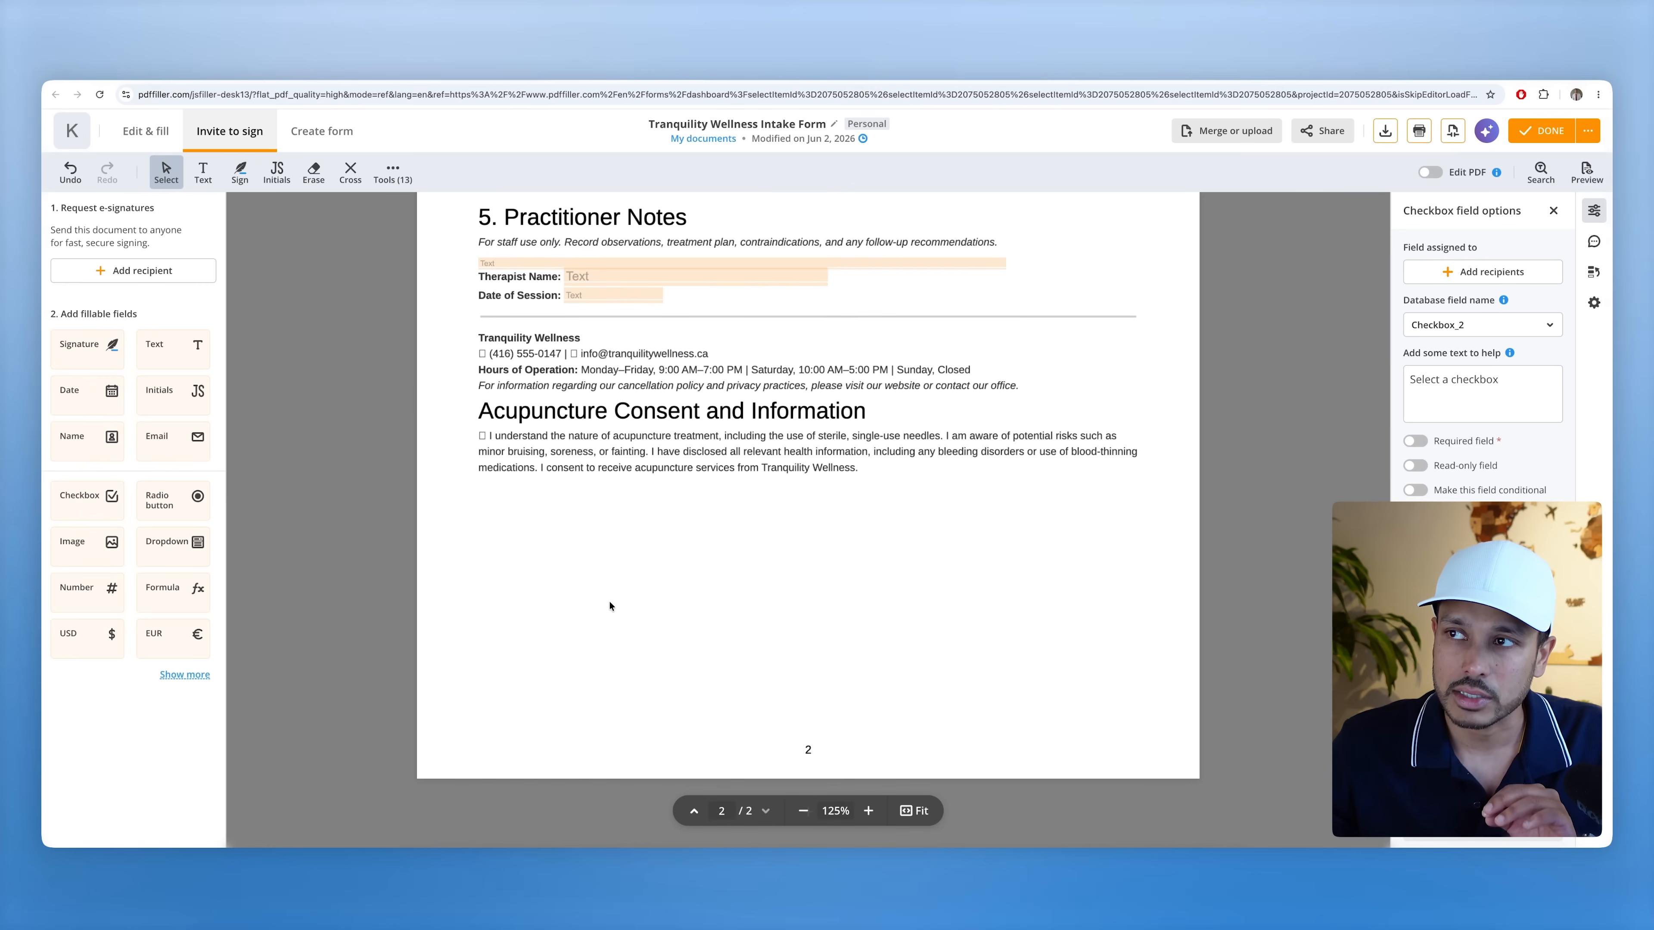
pyautogui.click(215, 142)
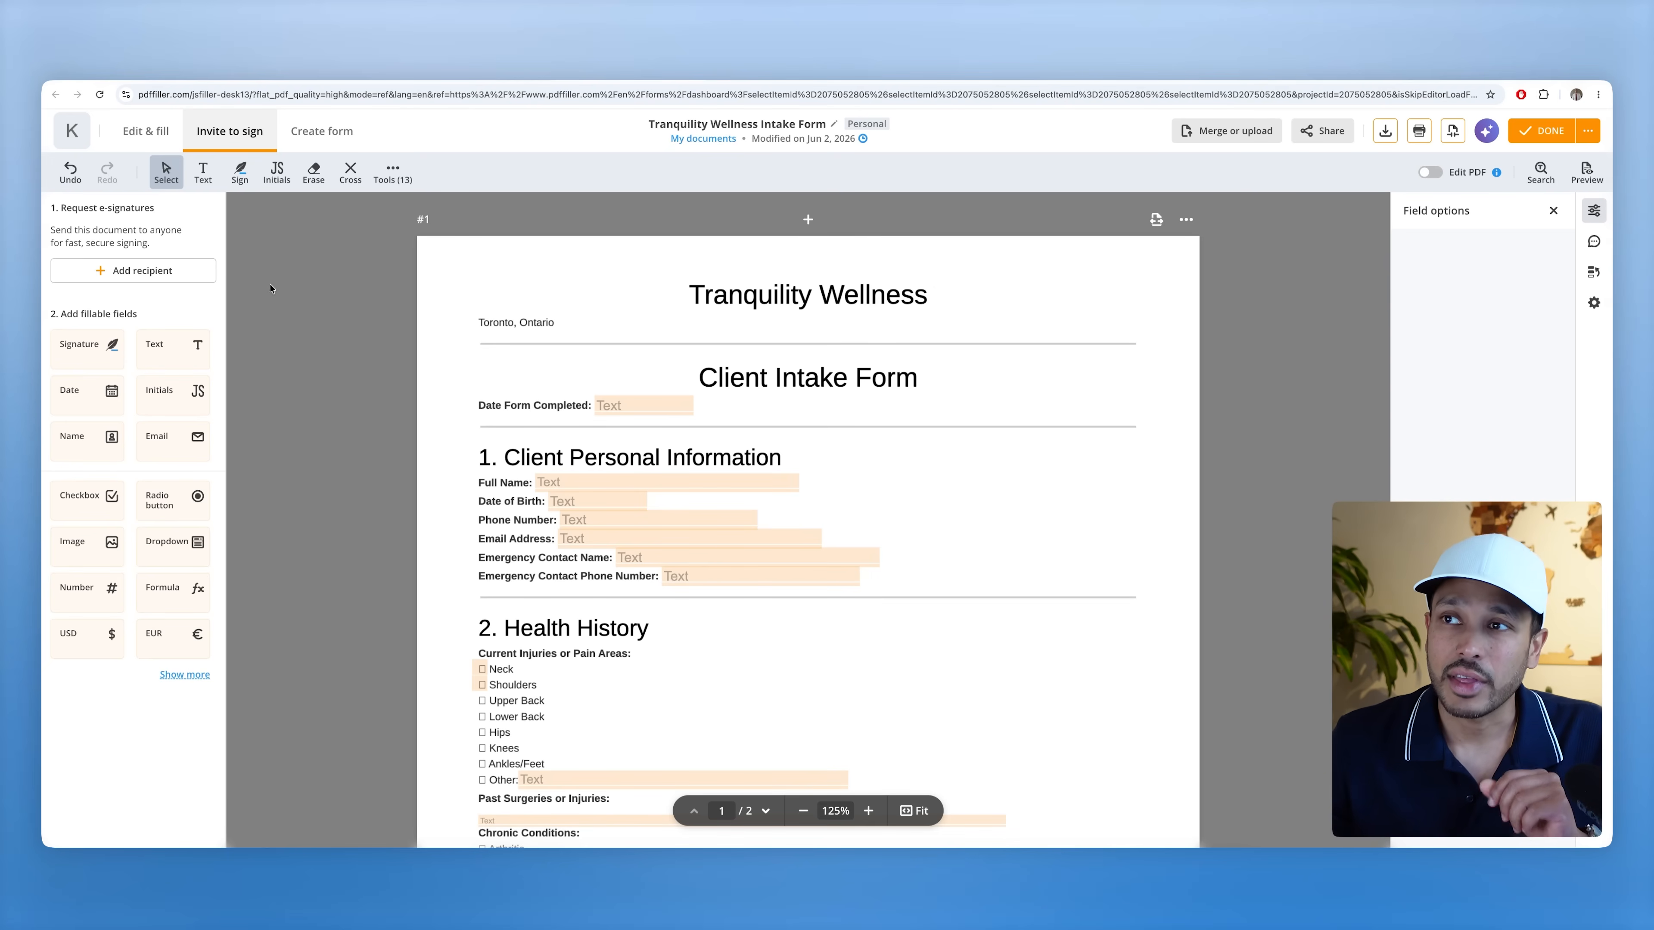
pyautogui.click(149, 266)
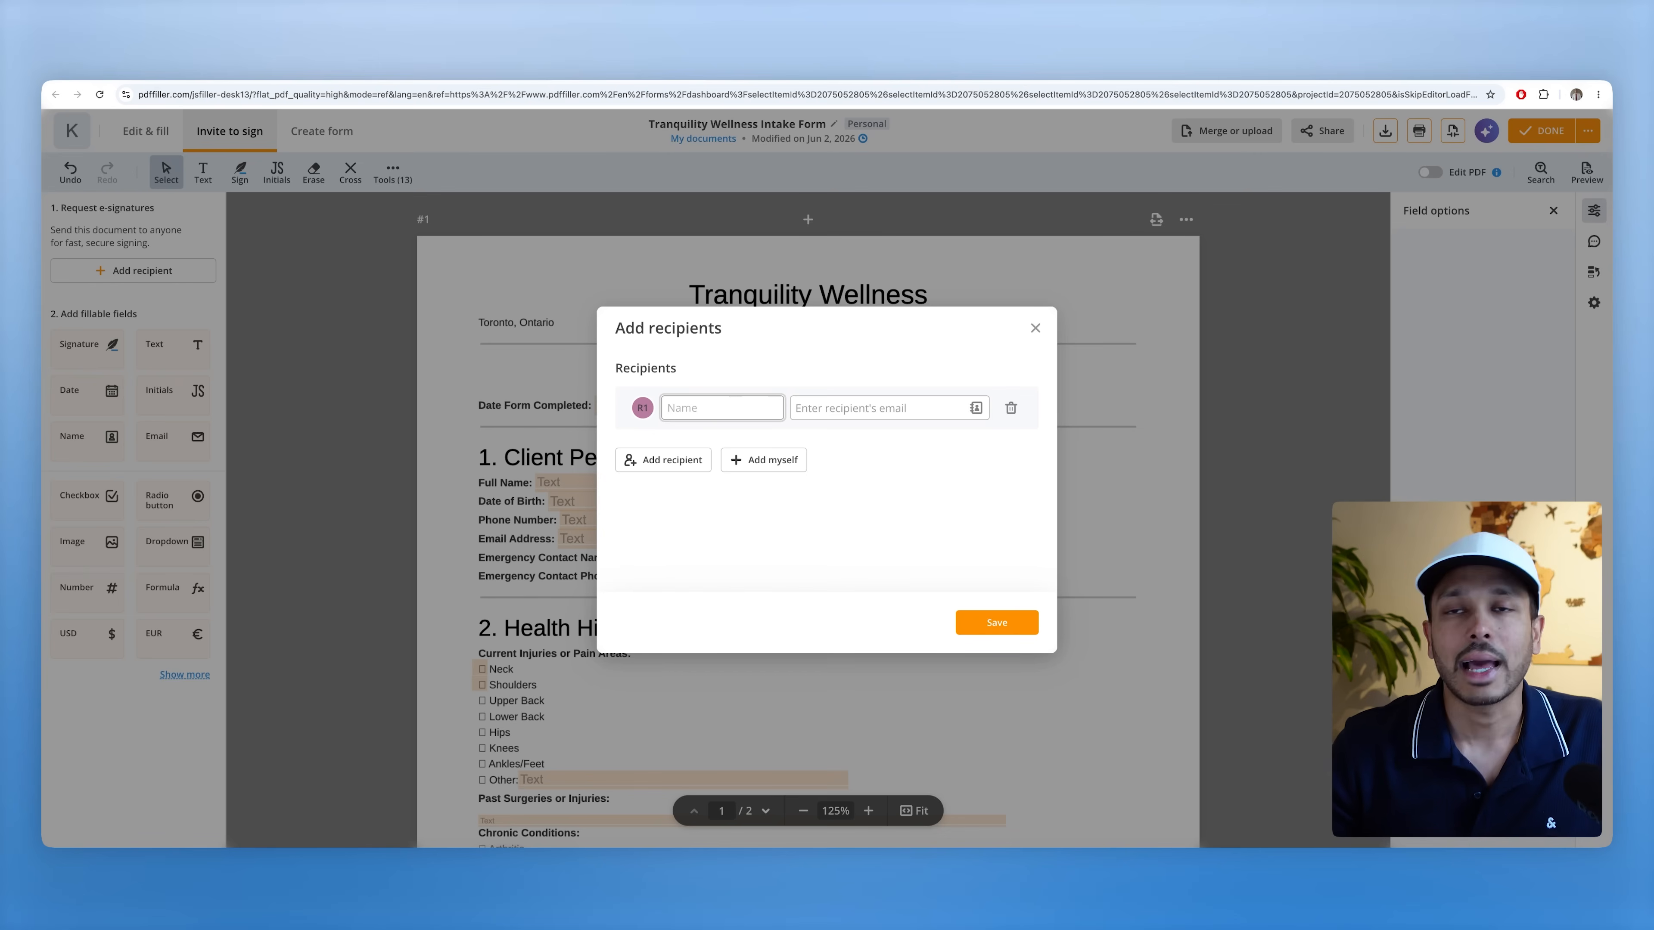
# - Add a signing recipient with their name and saved e-mail address to the intake form
pyautogui.write('kevin example')
pyautogui.click(837, 415)
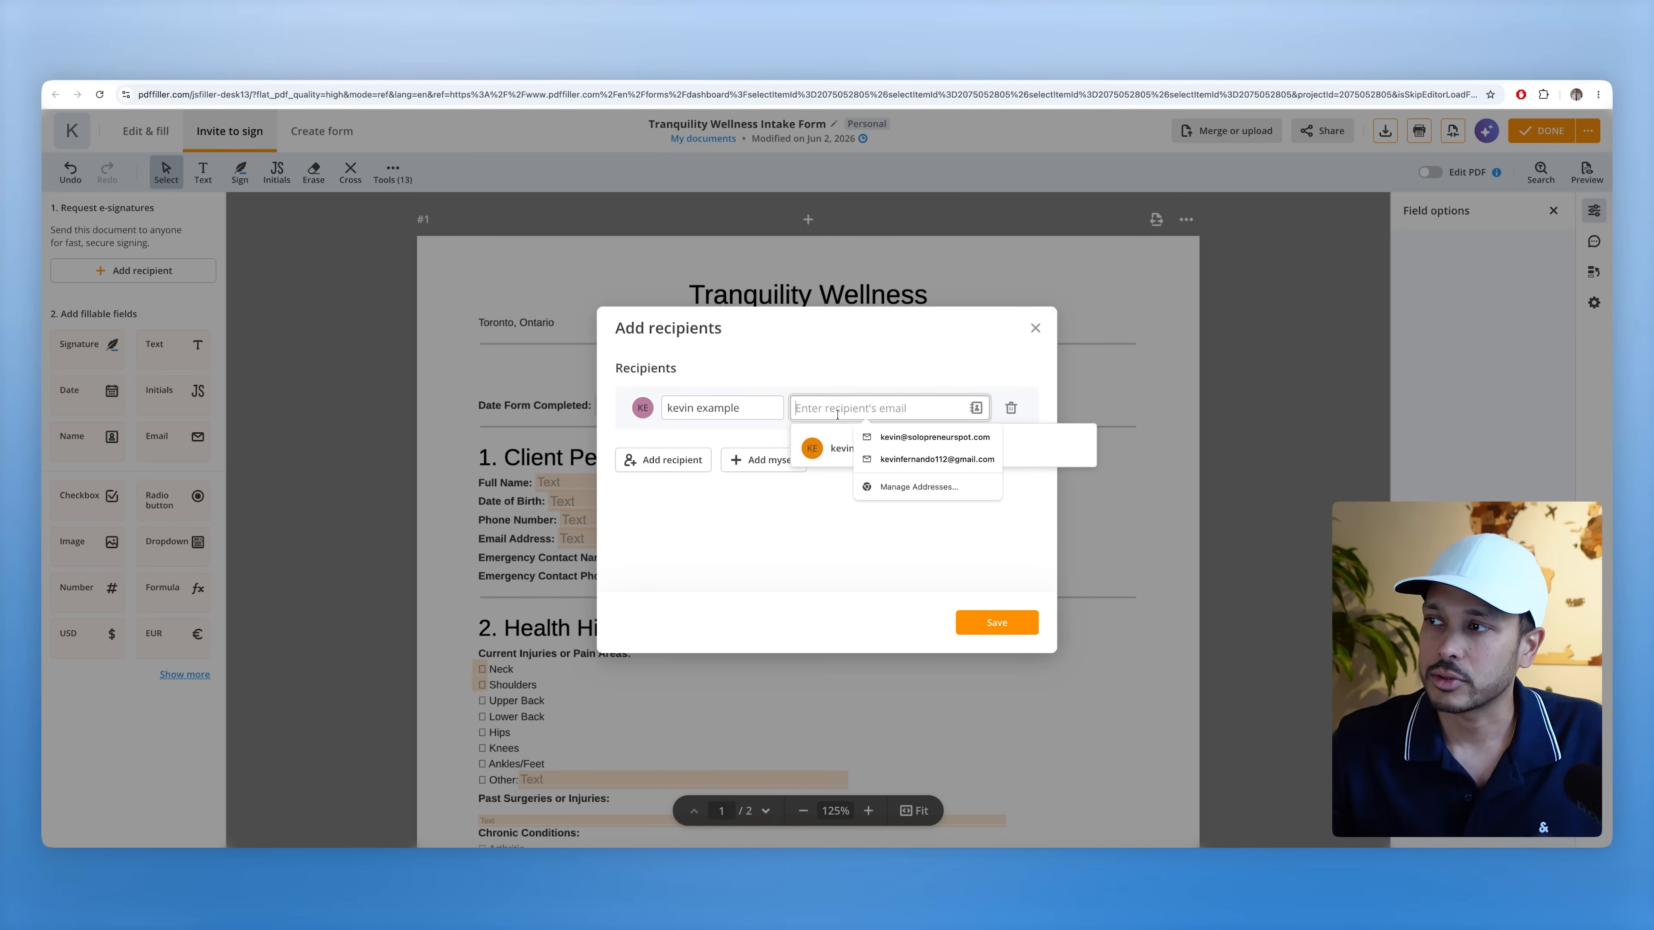
pyautogui.click(936, 459)
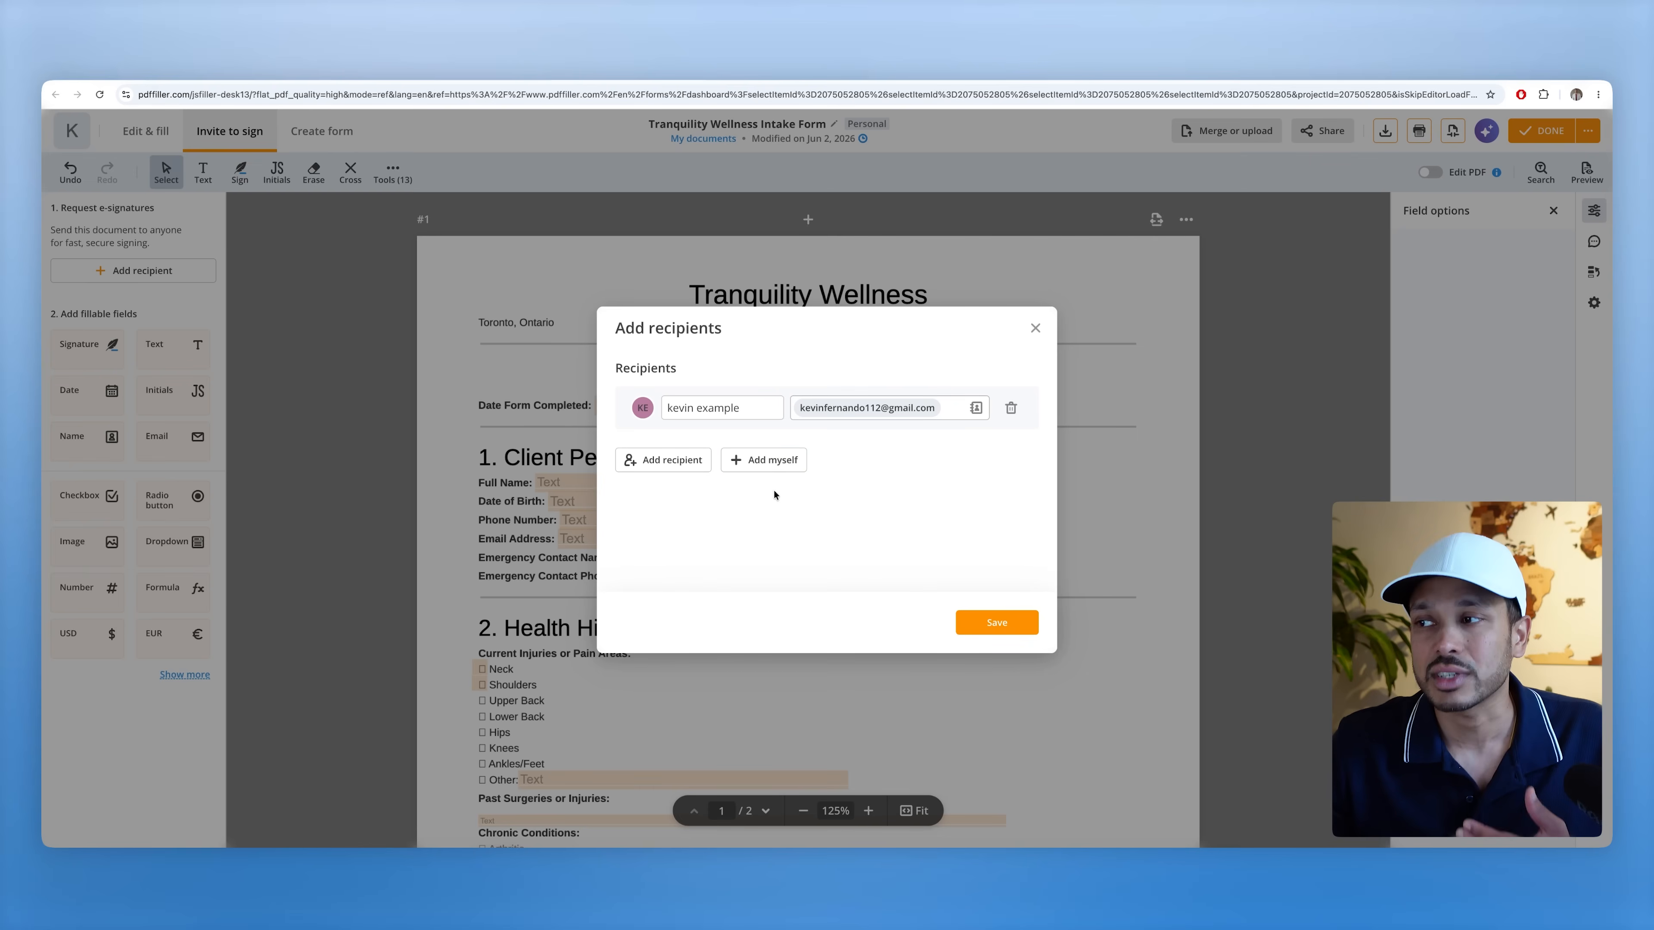
pyautogui.click(1016, 624)
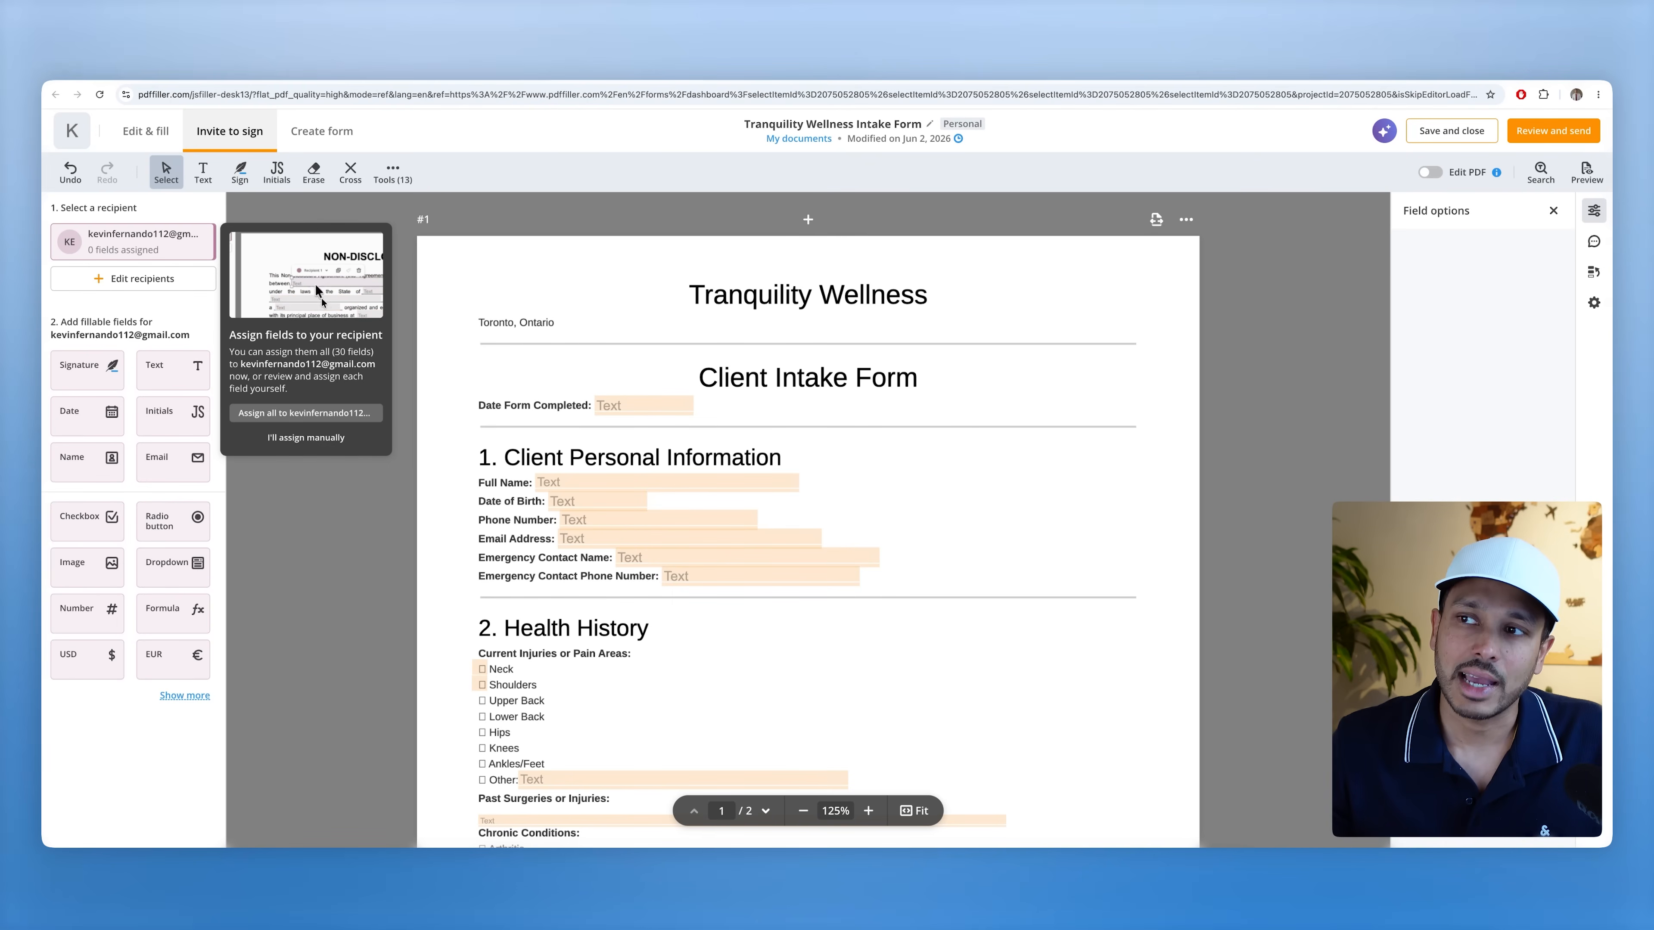
# - Assign all 30 form fields to the recipient and send the signature request
pyautogui.click(285, 414)
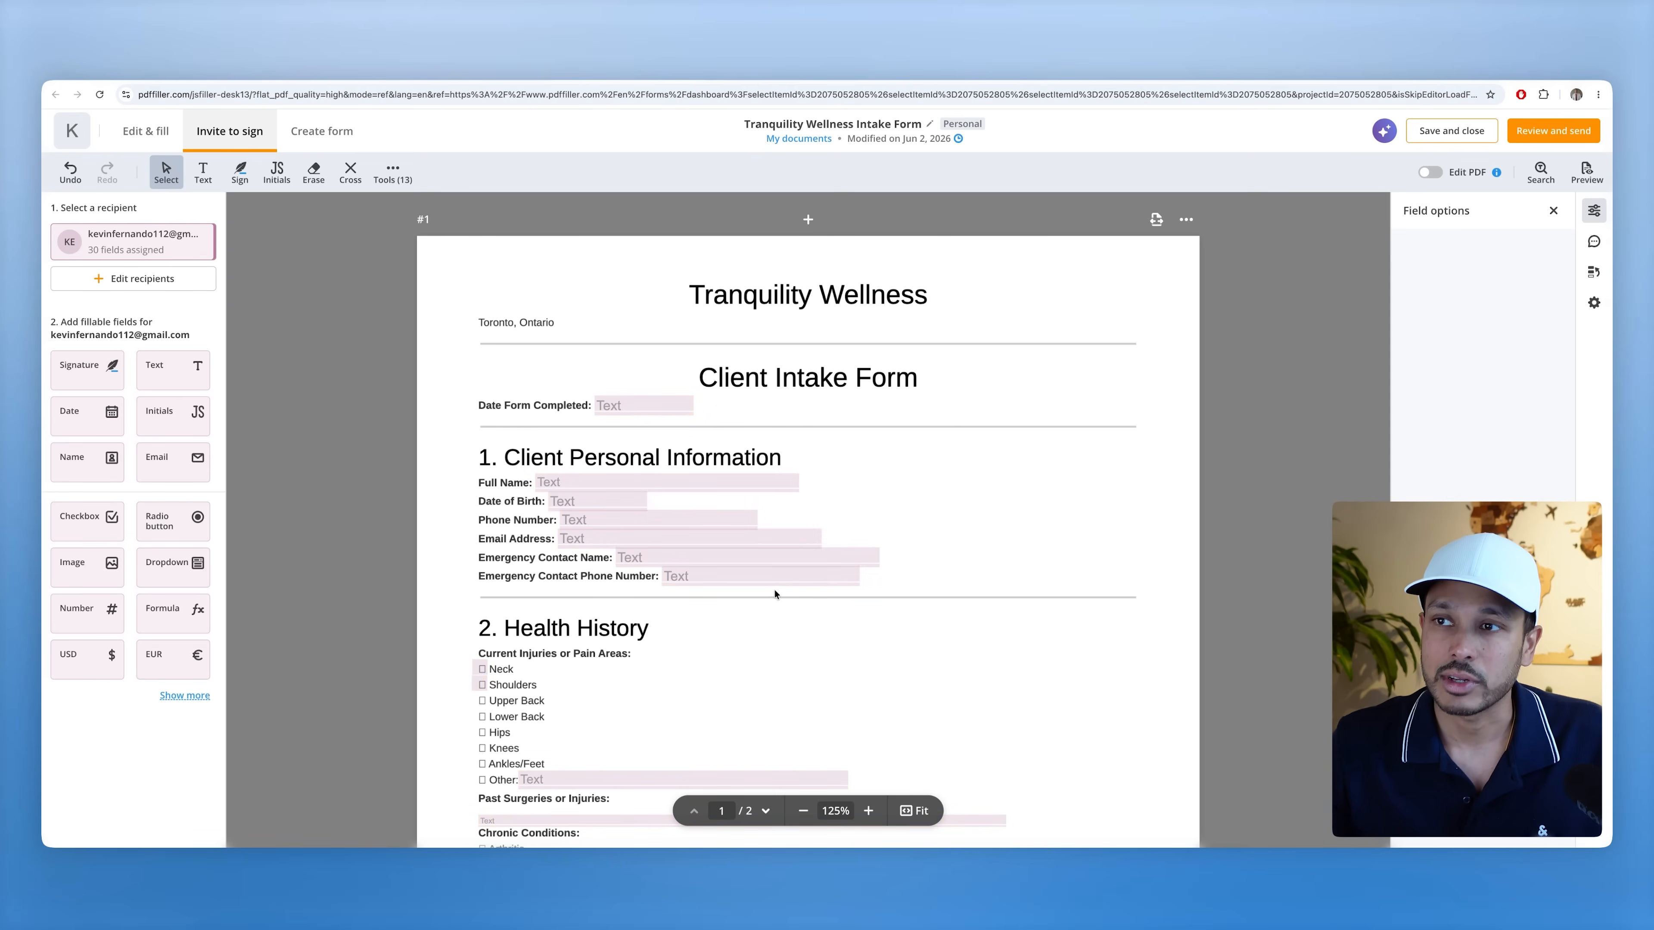
pyautogui.scroll(-20, 774, 590)
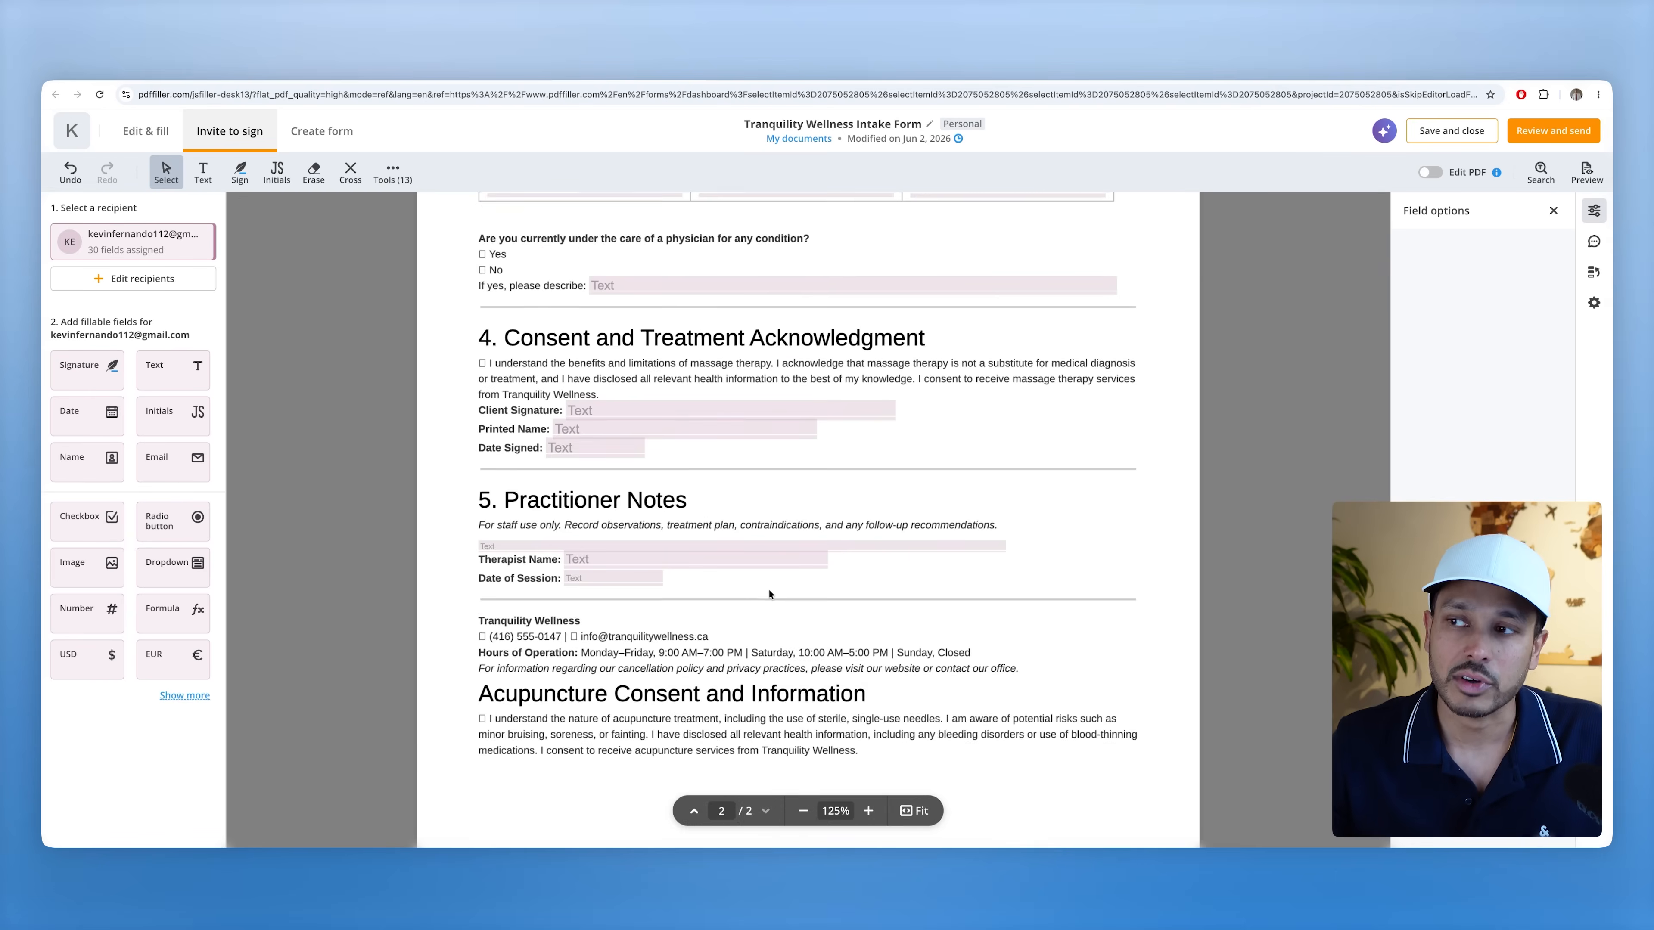
pyautogui.scroll(-5, 768, 591)
pyautogui.scroll(20, 762, 599)
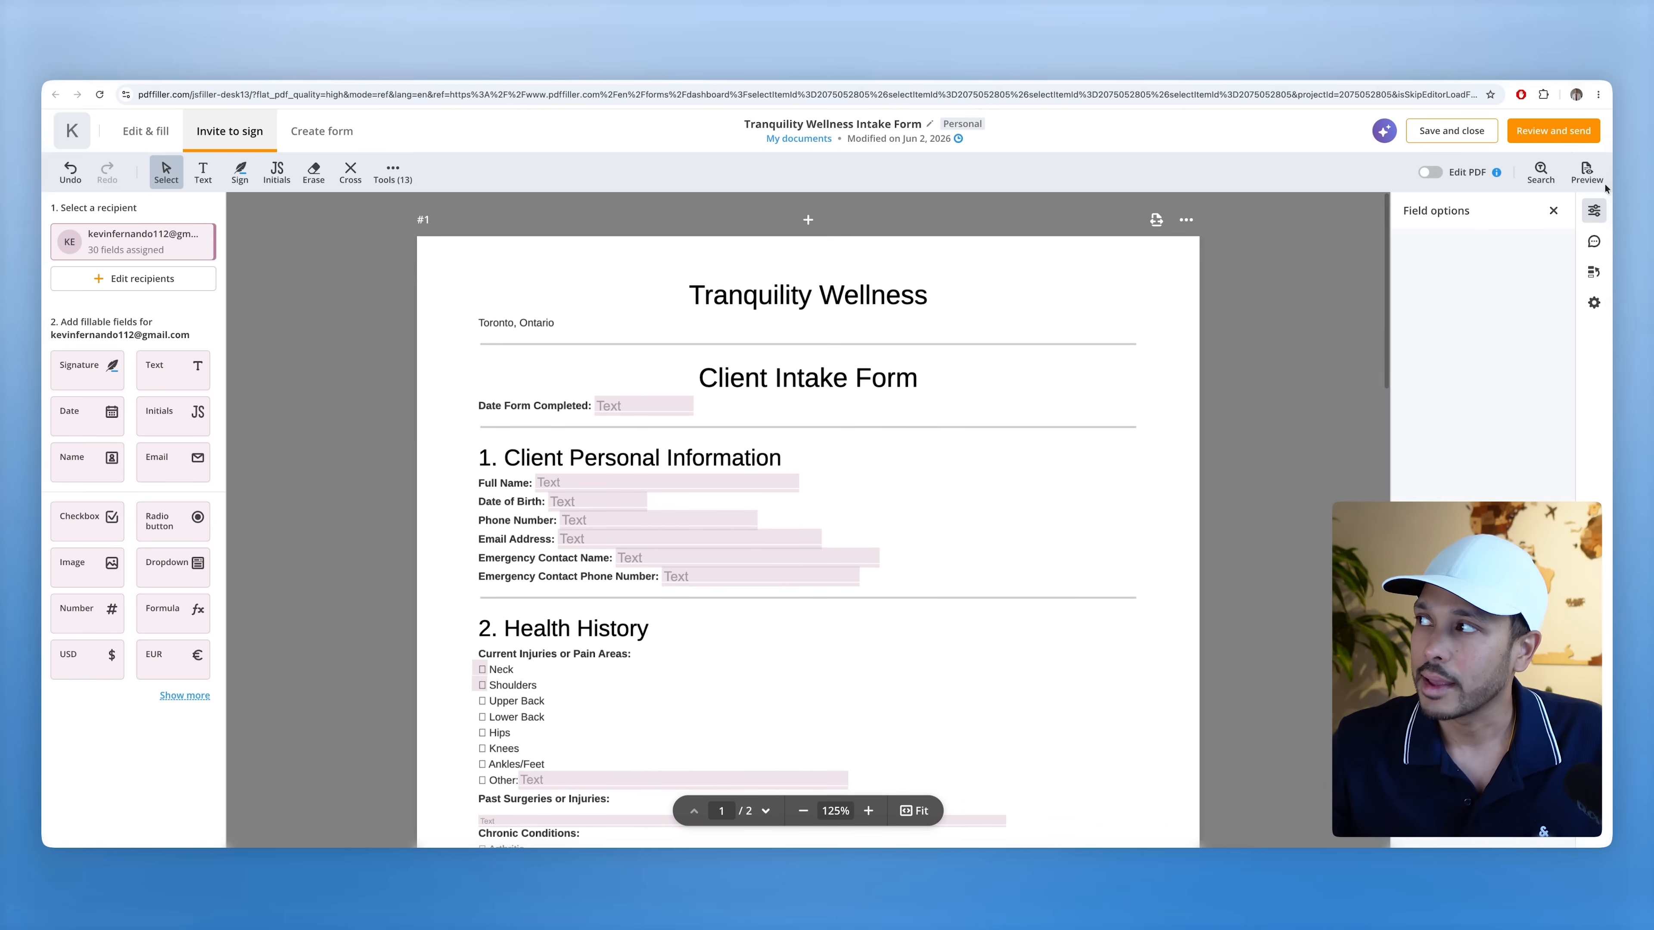
pyautogui.click(1553, 131)
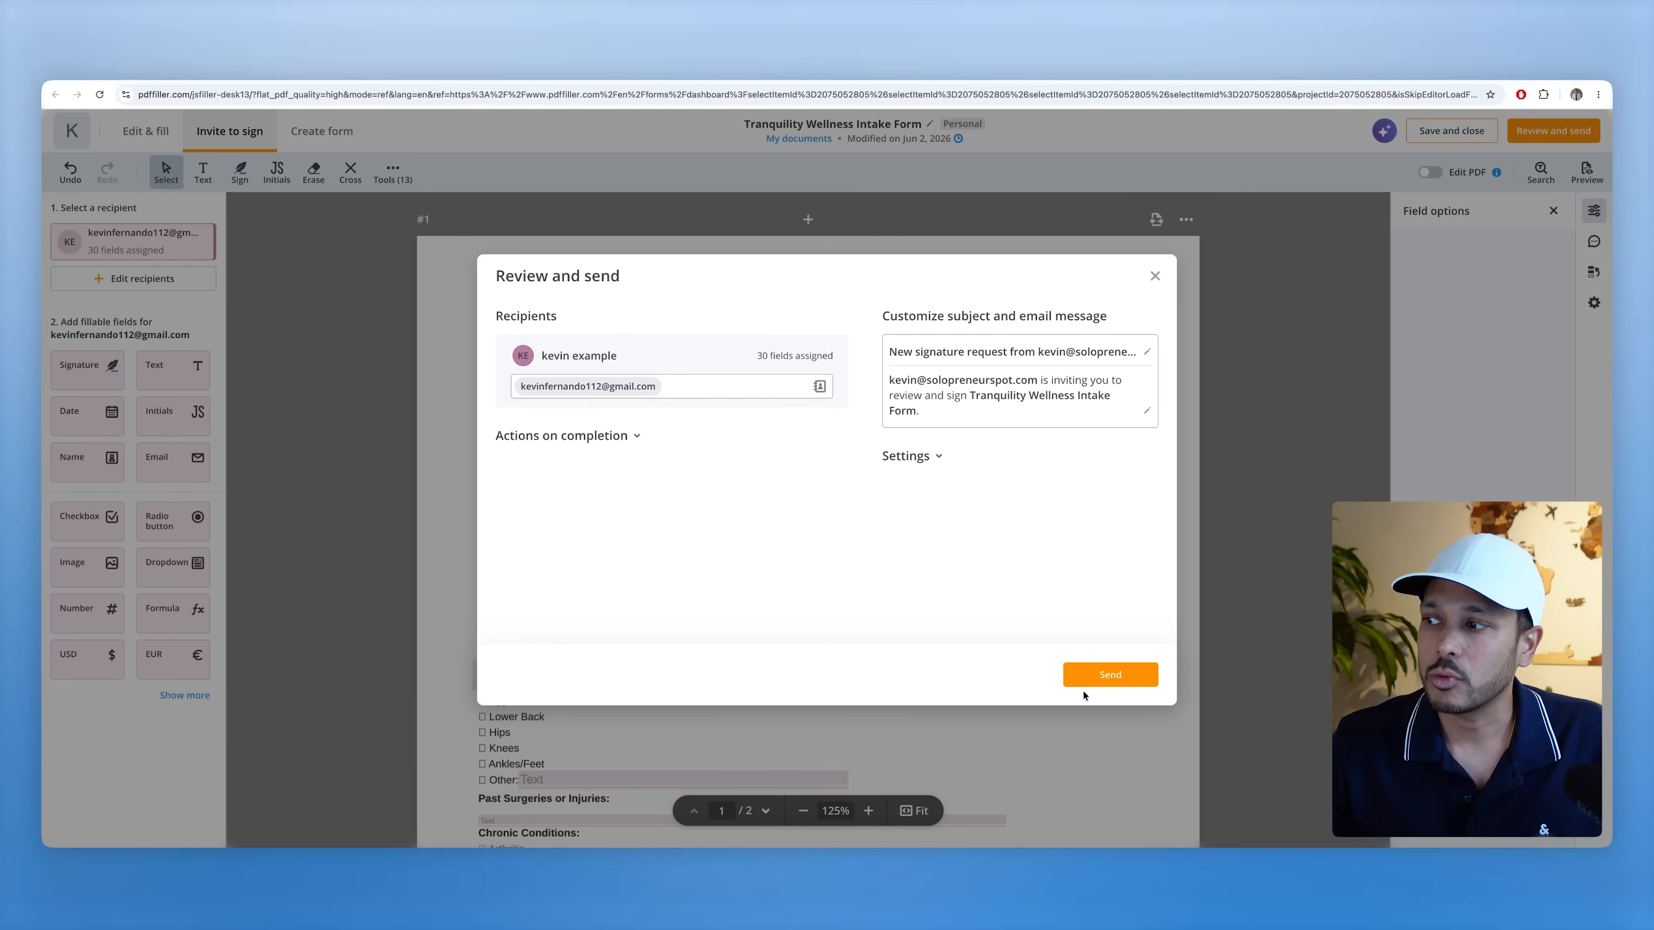
pyautogui.click(1092, 681)
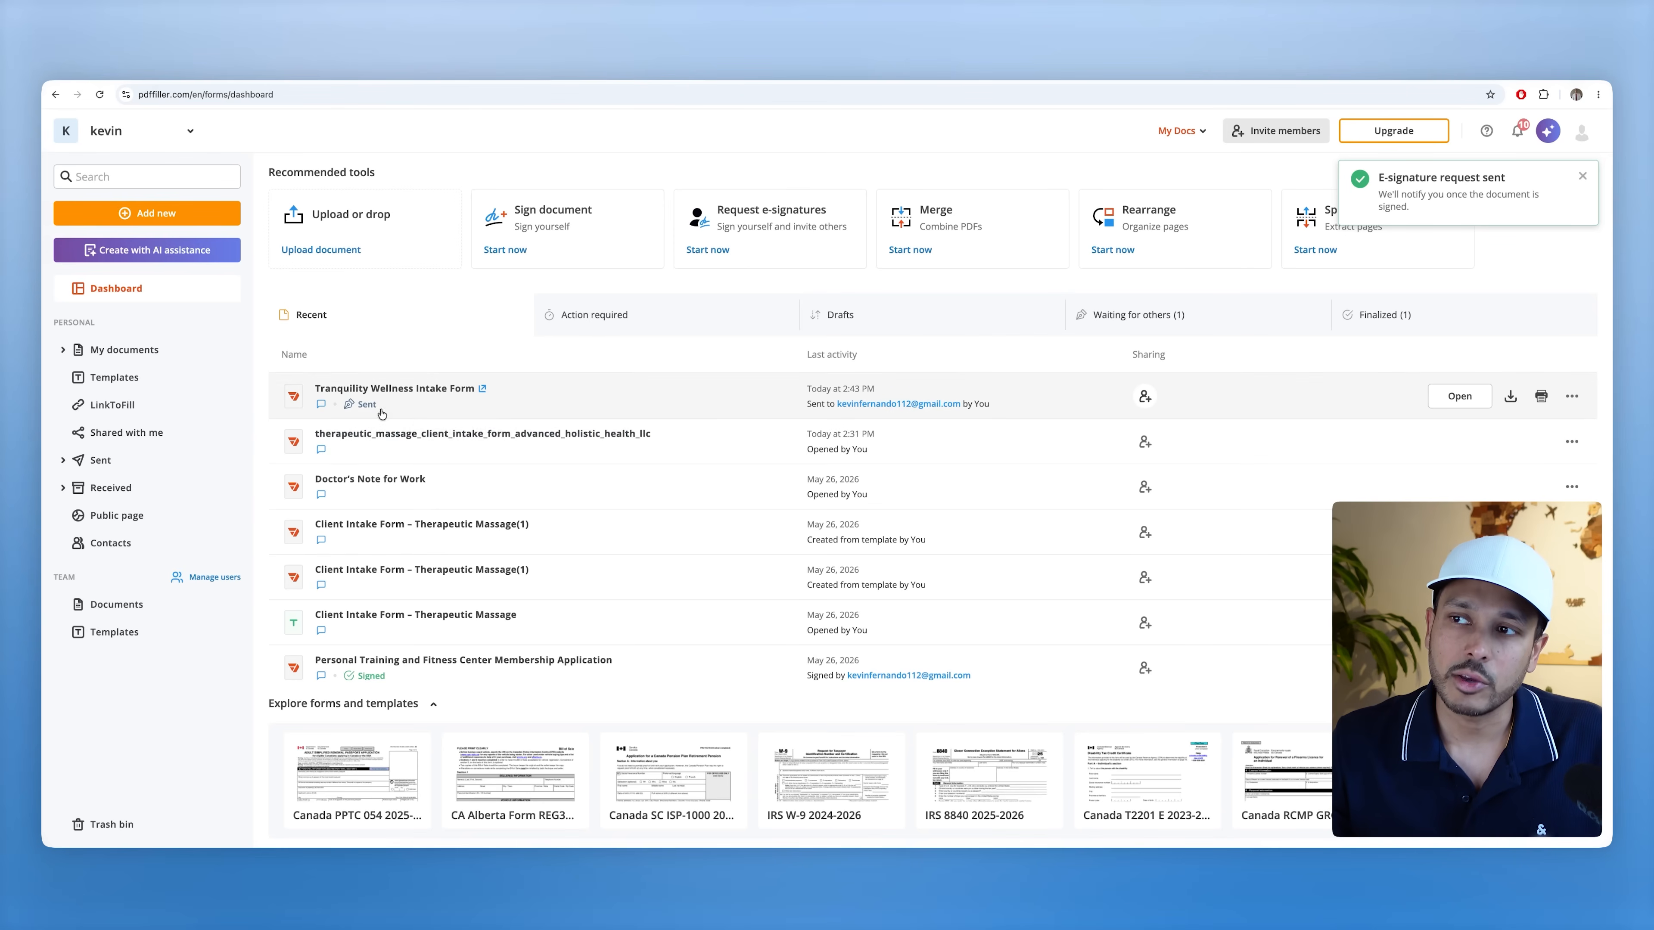
pyautogui.moveTo(369, 408)
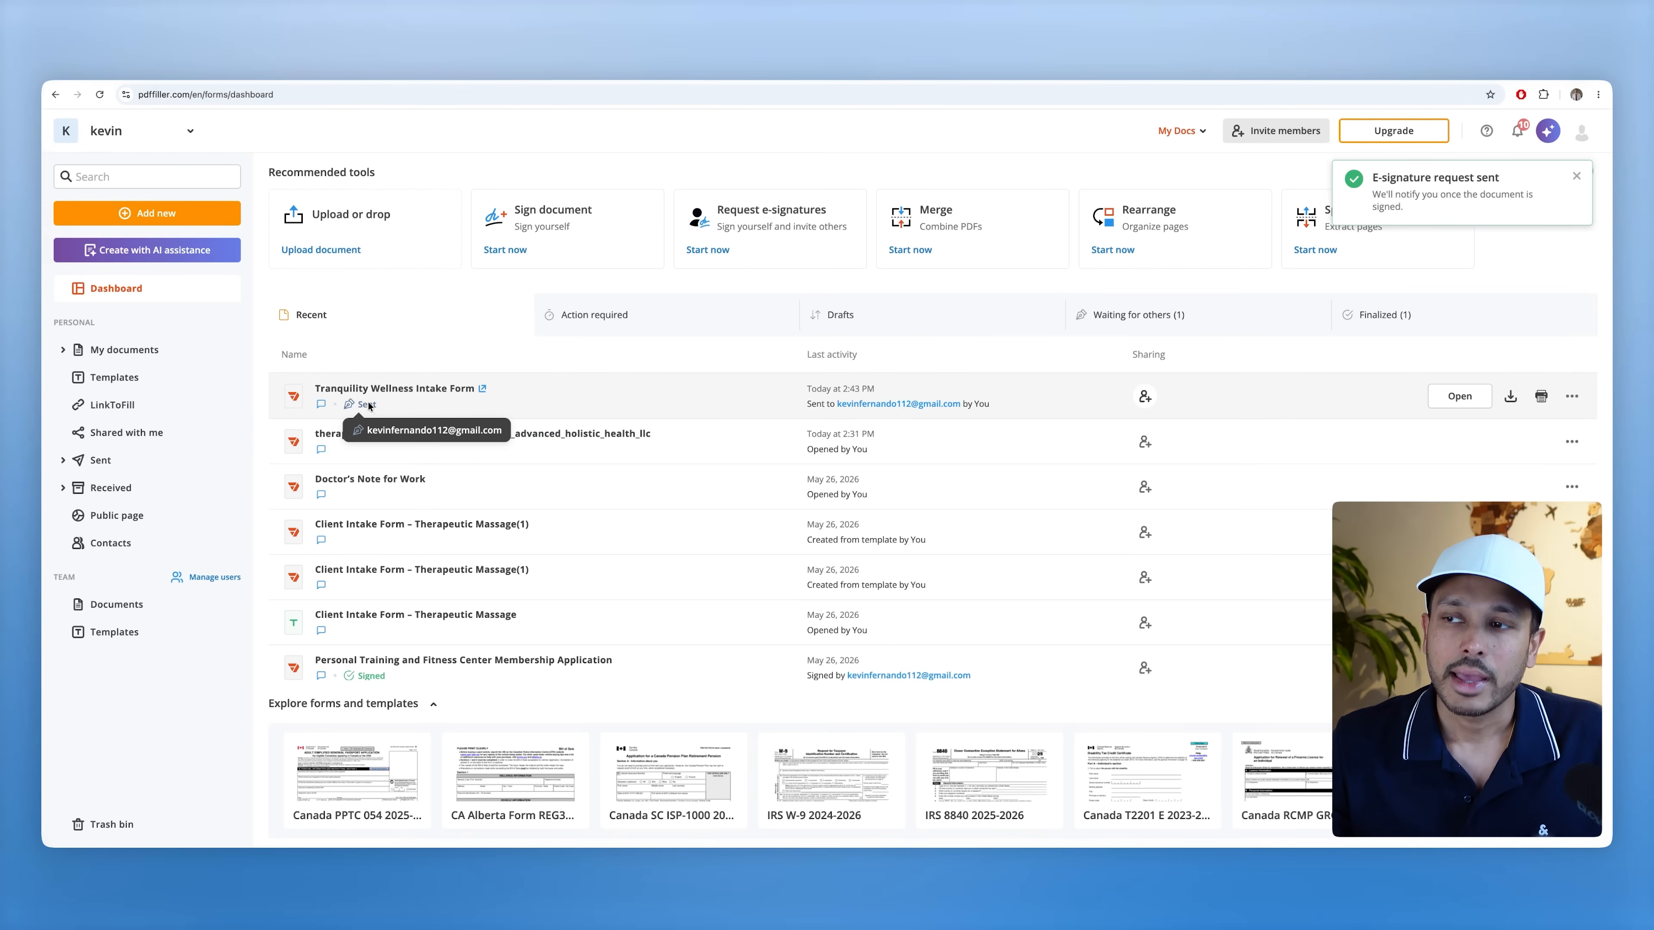
pyautogui.moveTo(371, 678)
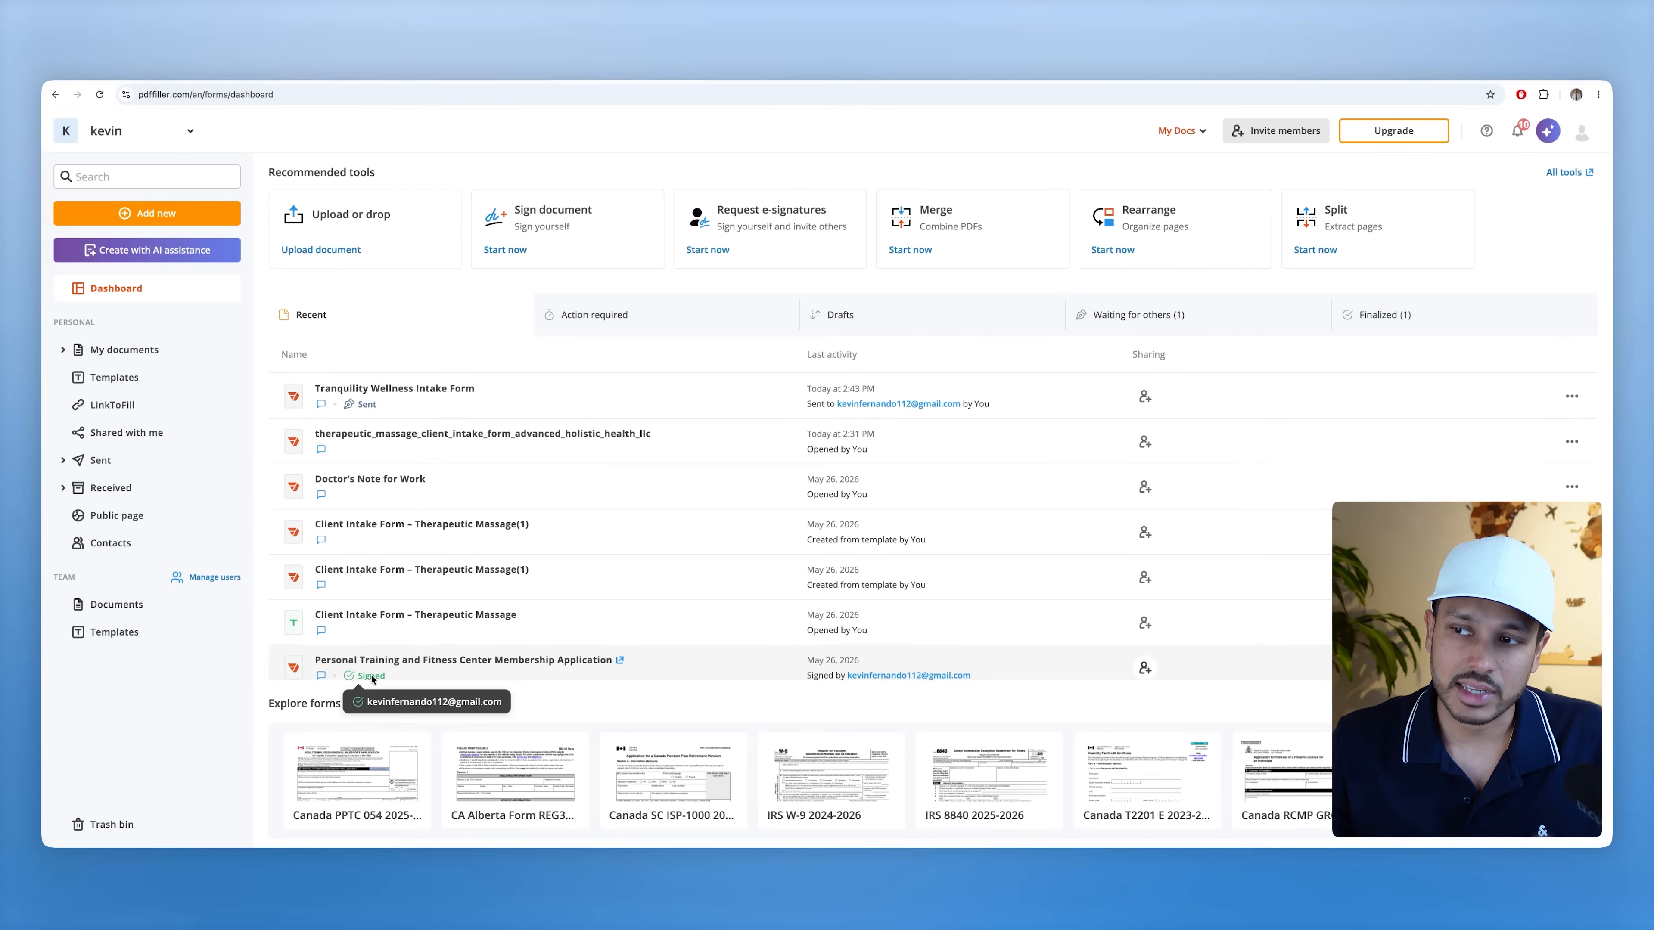
pyautogui.click(350, 411)
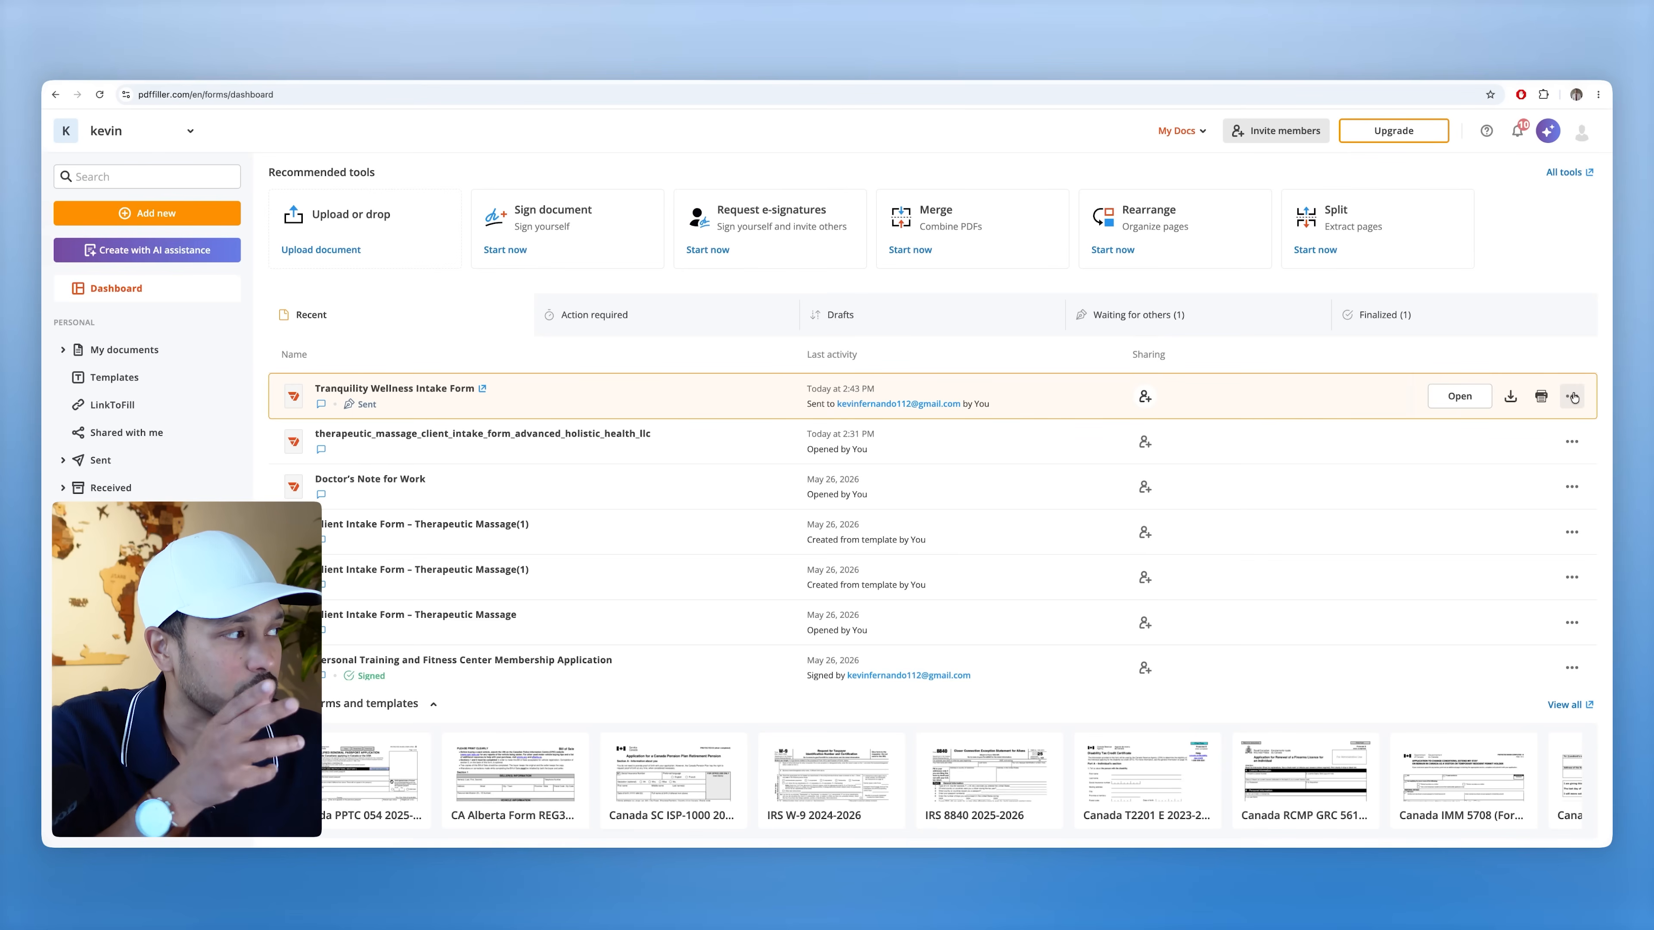
# - Convert the Tranquility Wellness Intake Form to a template, using it as is
pyautogui.click(1574, 398)
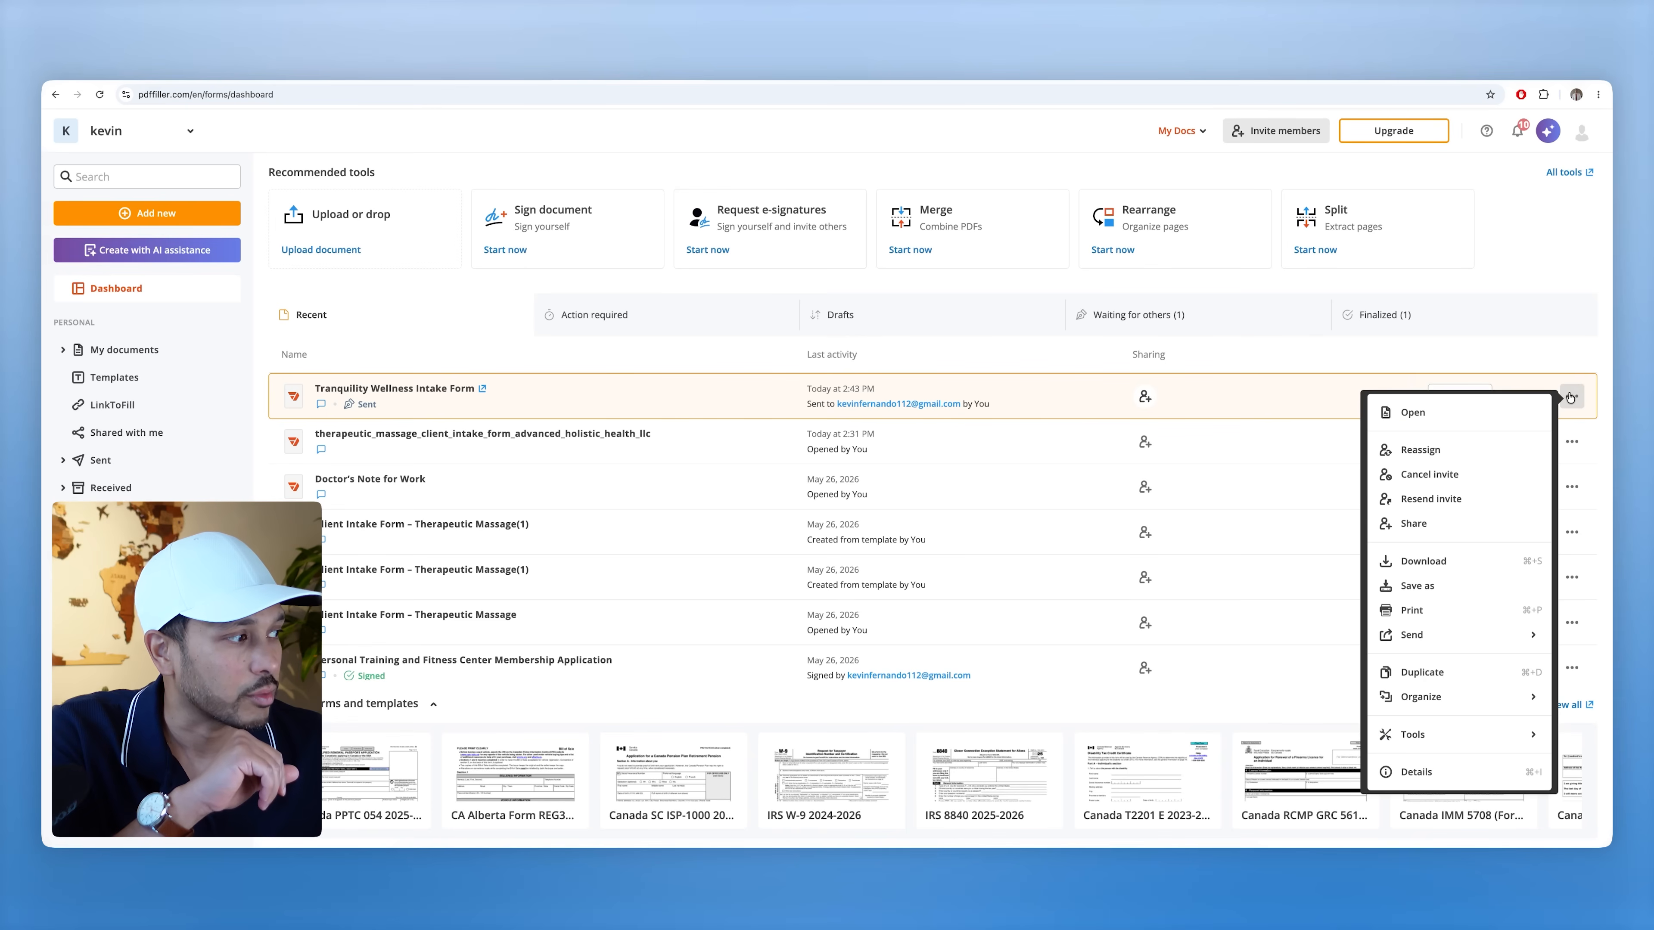
pyautogui.moveTo(1494, 738)
pyautogui.click(1296, 736)
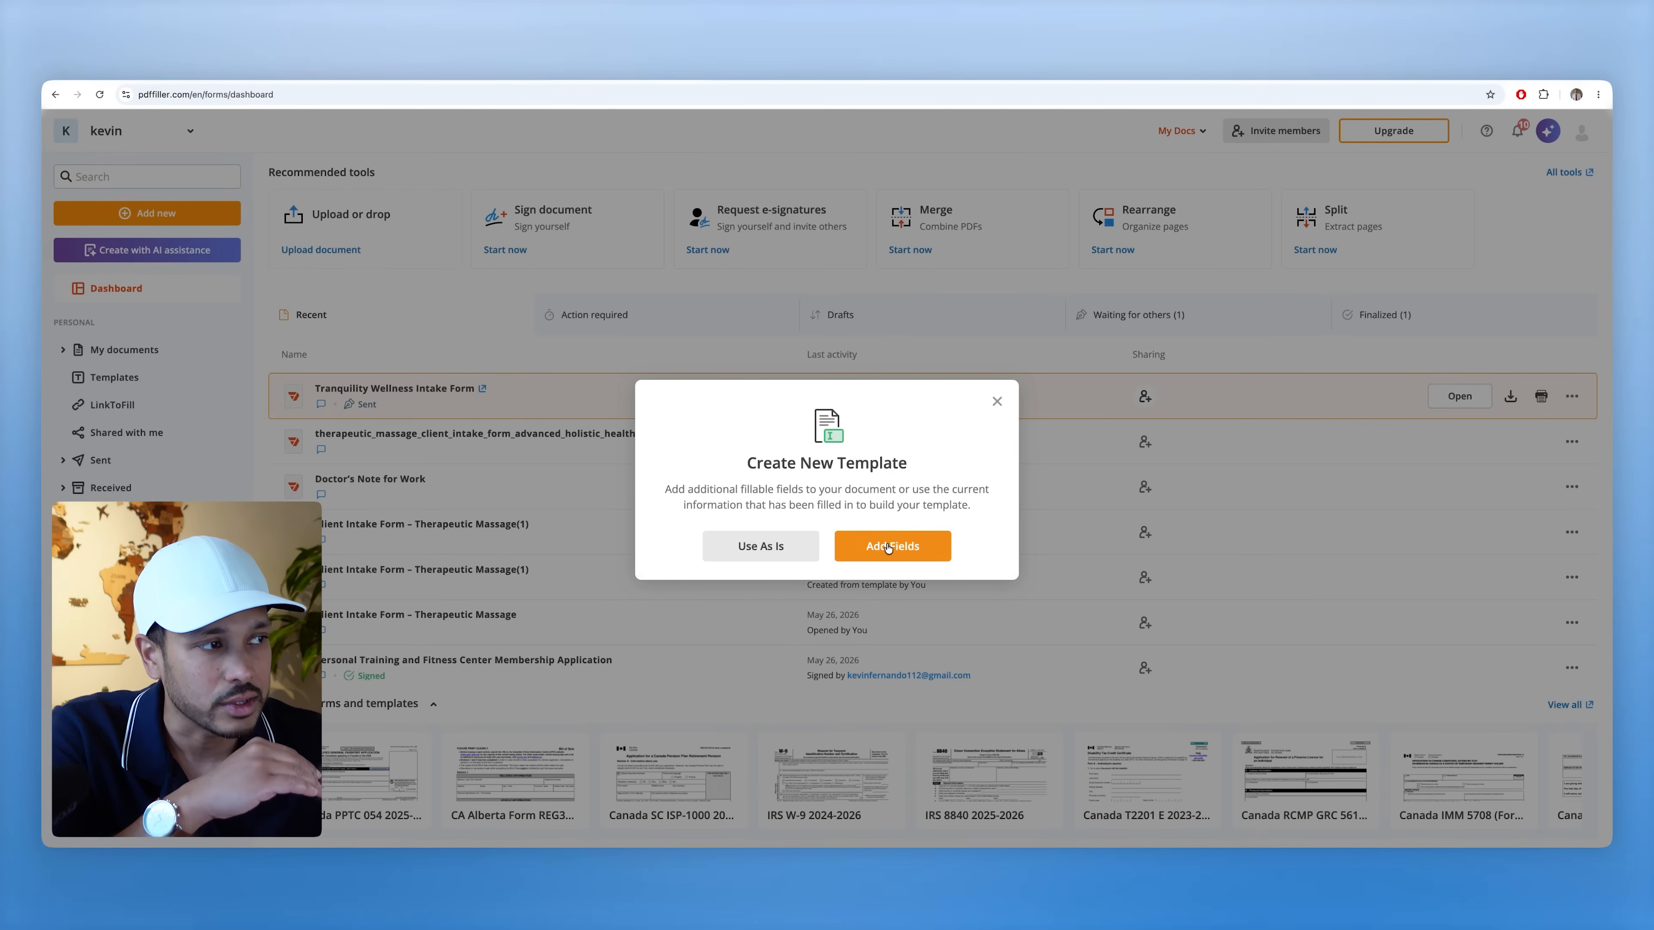
pyautogui.click(757, 547)
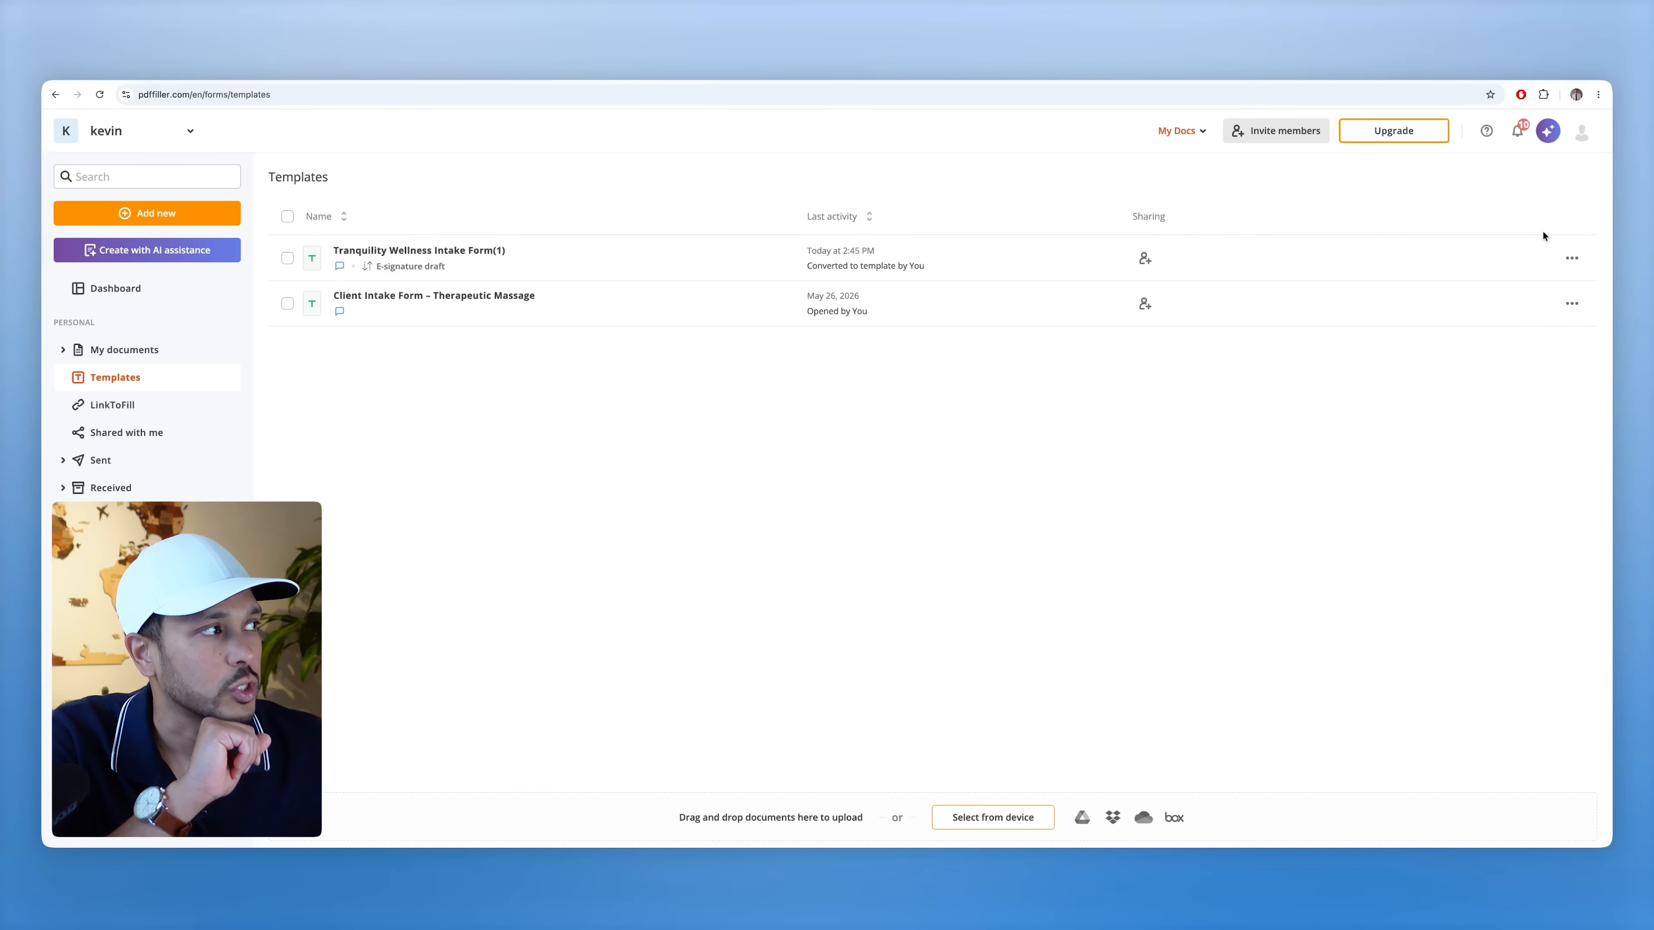
# - Create new documents from the Tranquility Wellness template and open the copy
pyautogui.rightClick(1553, 254)
pyautogui.click(1485, 317)
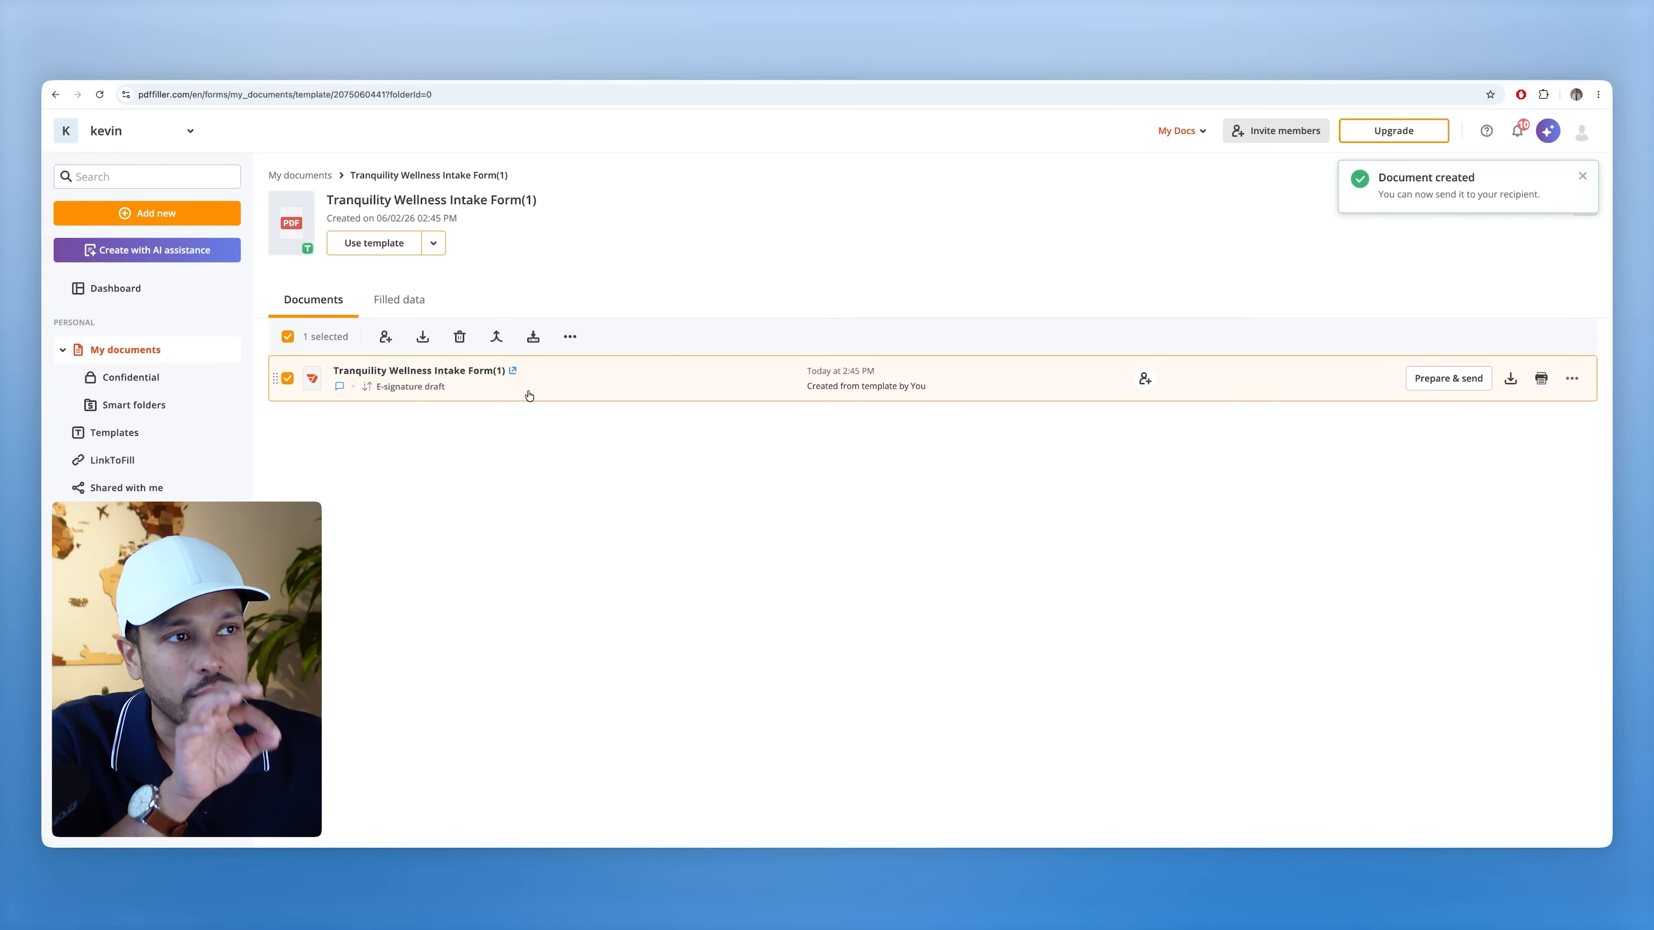
pyautogui.click(377, 246)
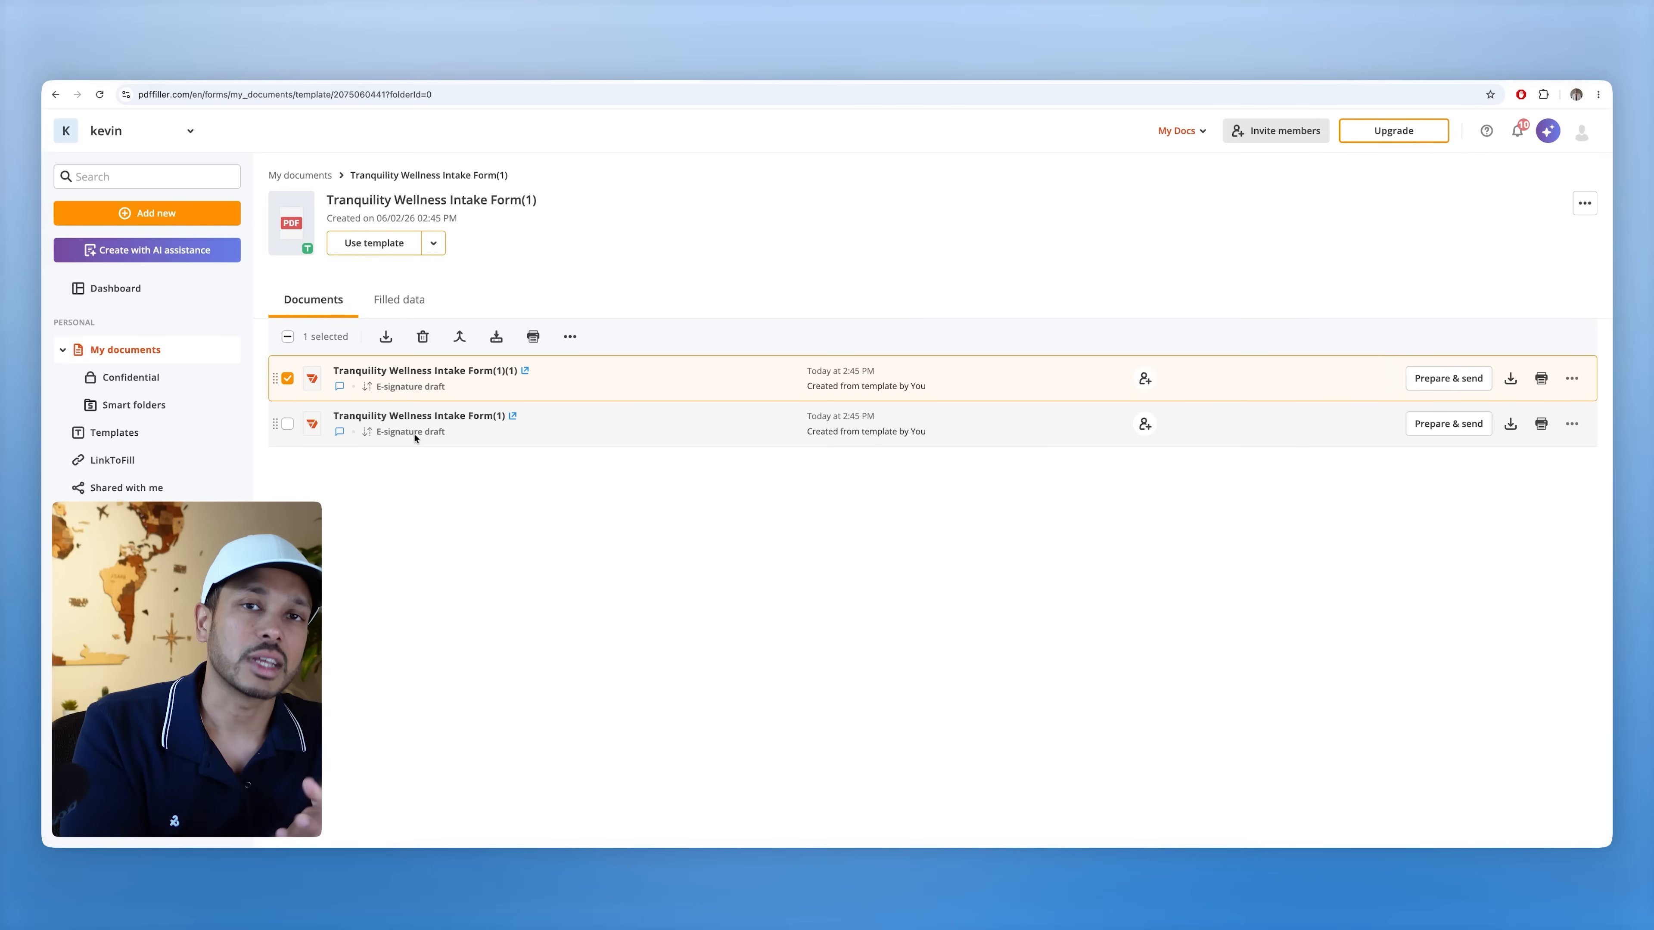
pyautogui.click(1423, 380)
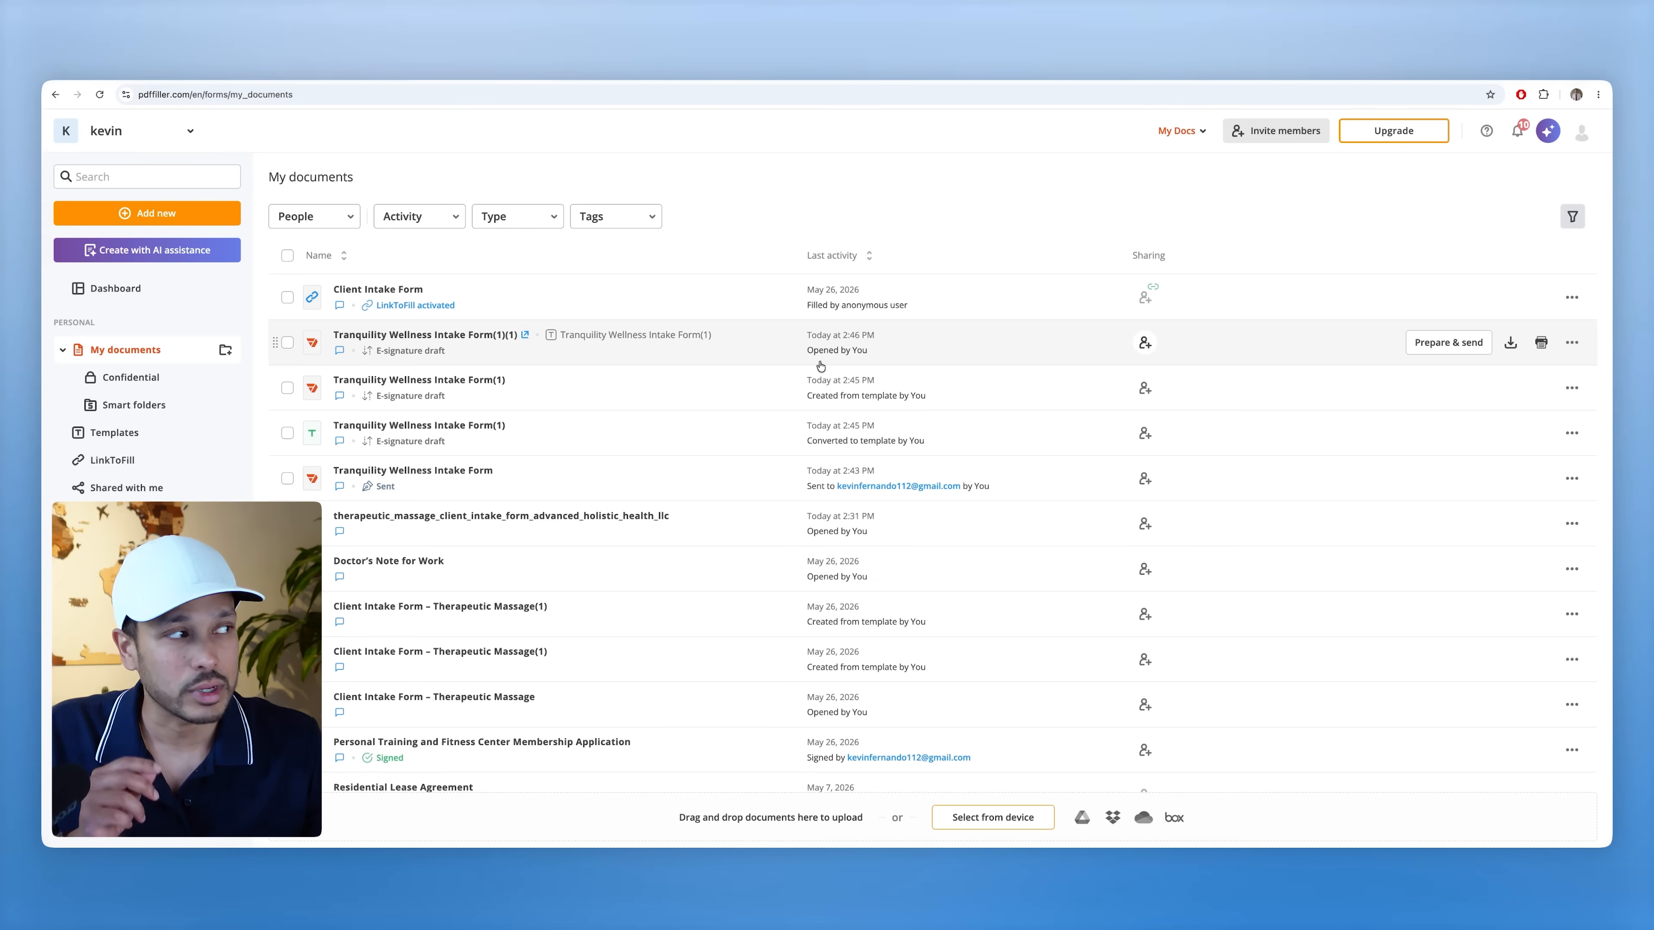
# - Activate LinkToFill for Intake Form(1)(1) with recipient name and email collection, then view More settings
pyautogui.click(1575, 345)
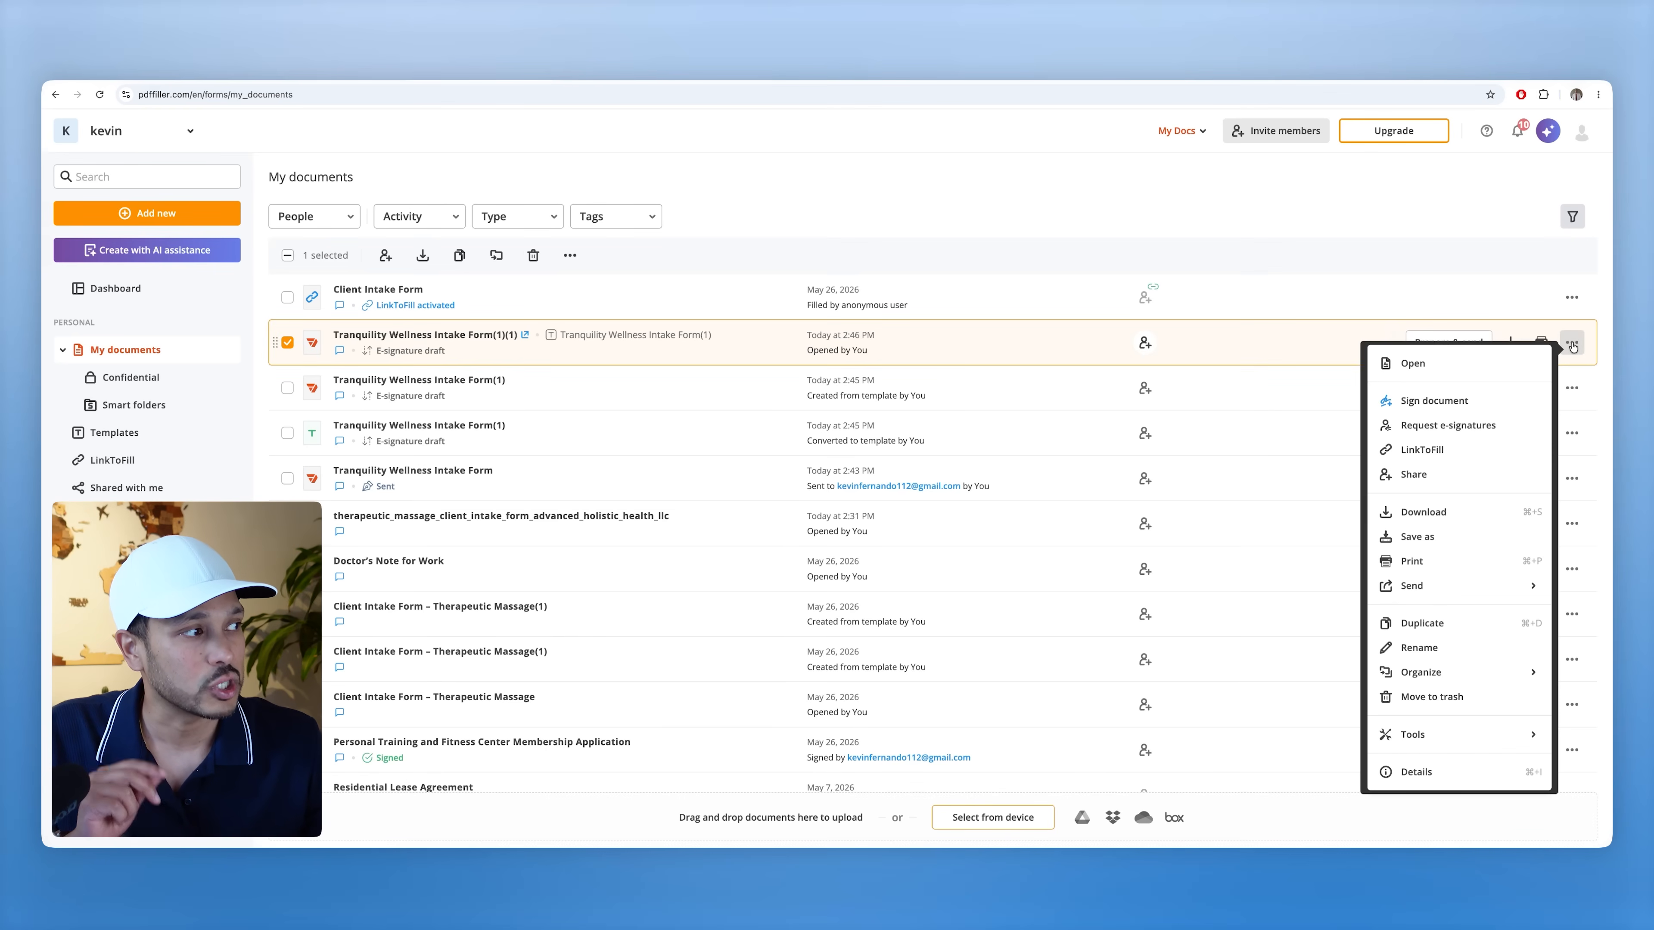
pyautogui.click(1471, 449)
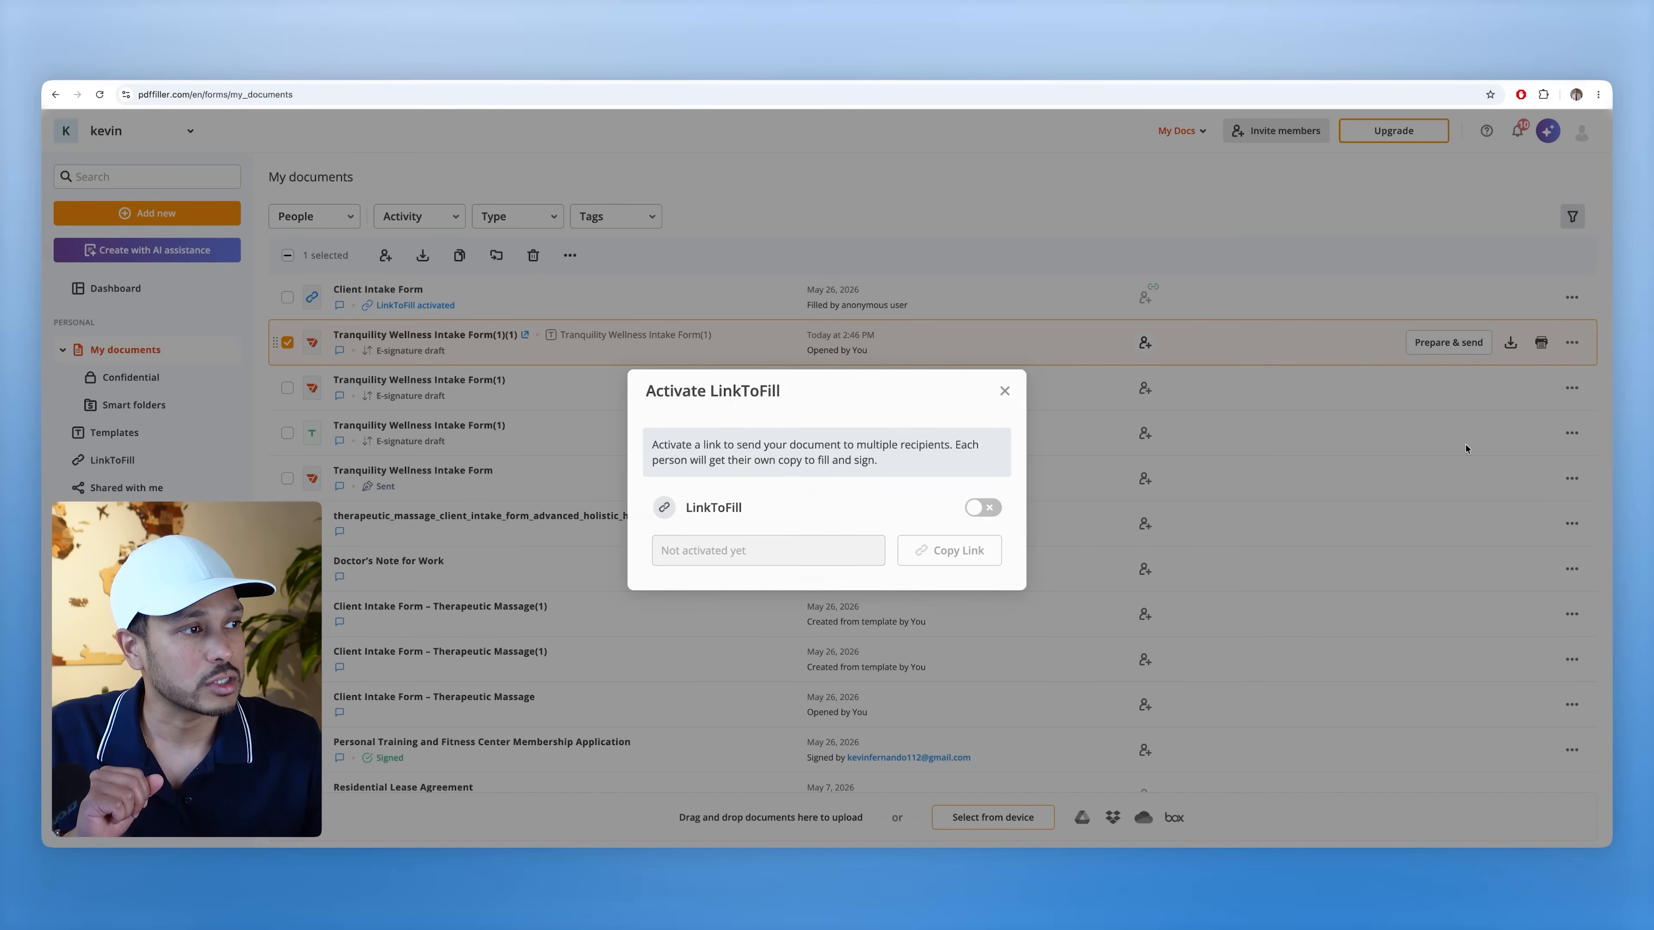
pyautogui.click(983, 379)
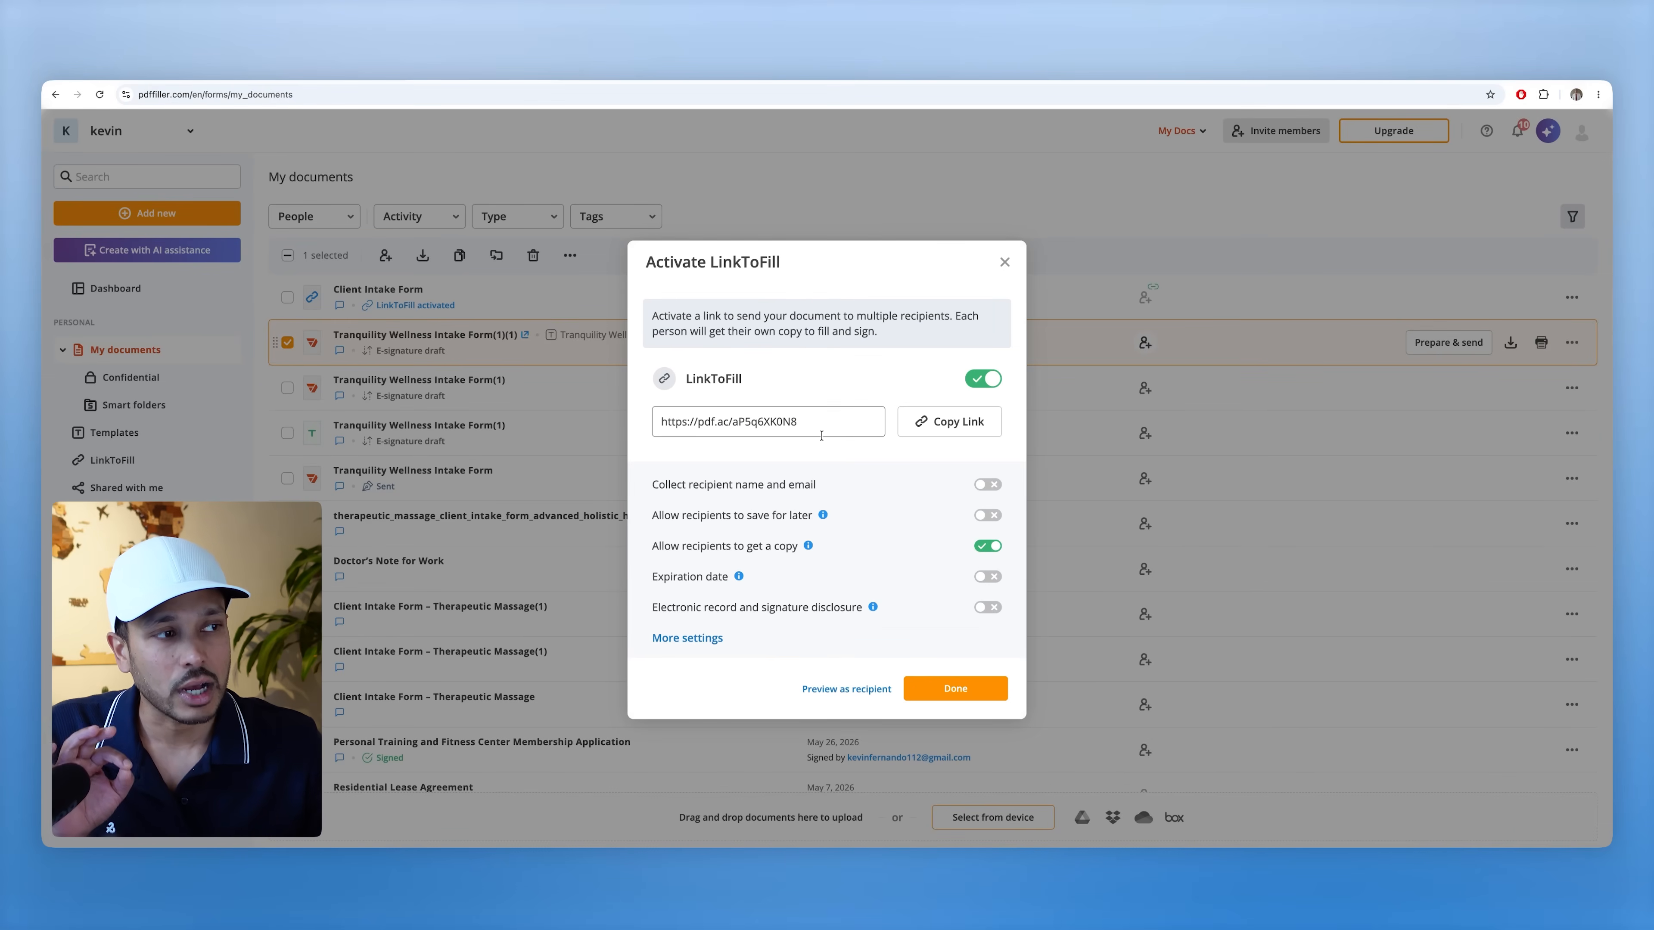
pyautogui.click(988, 485)
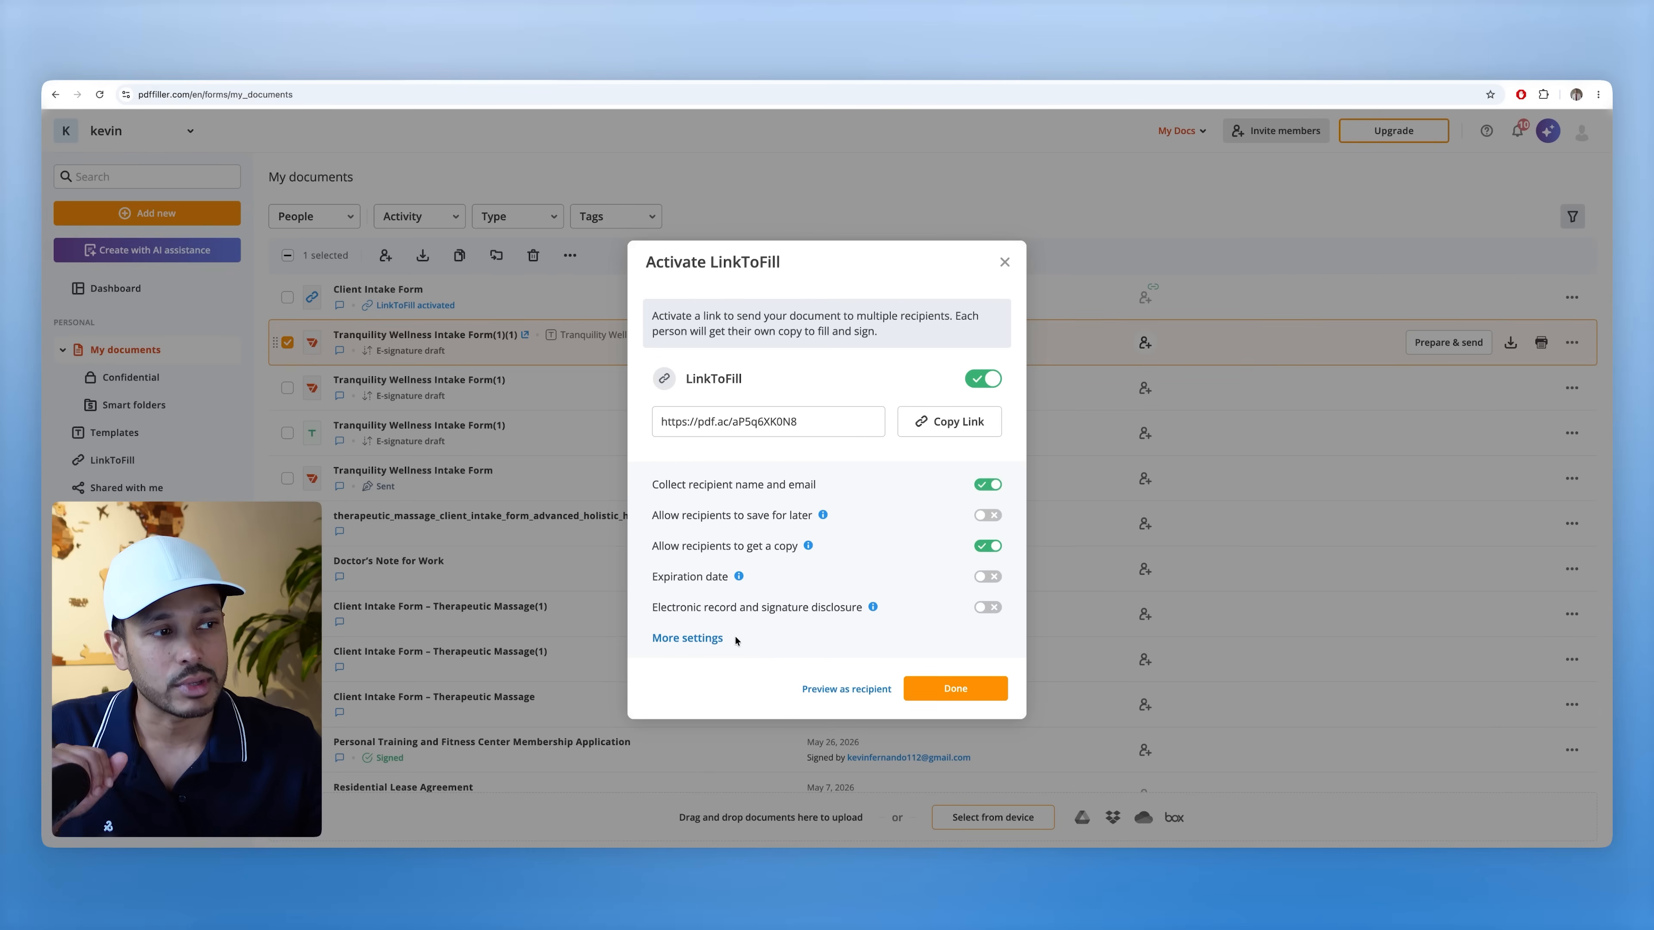
pyautogui.click(694, 640)
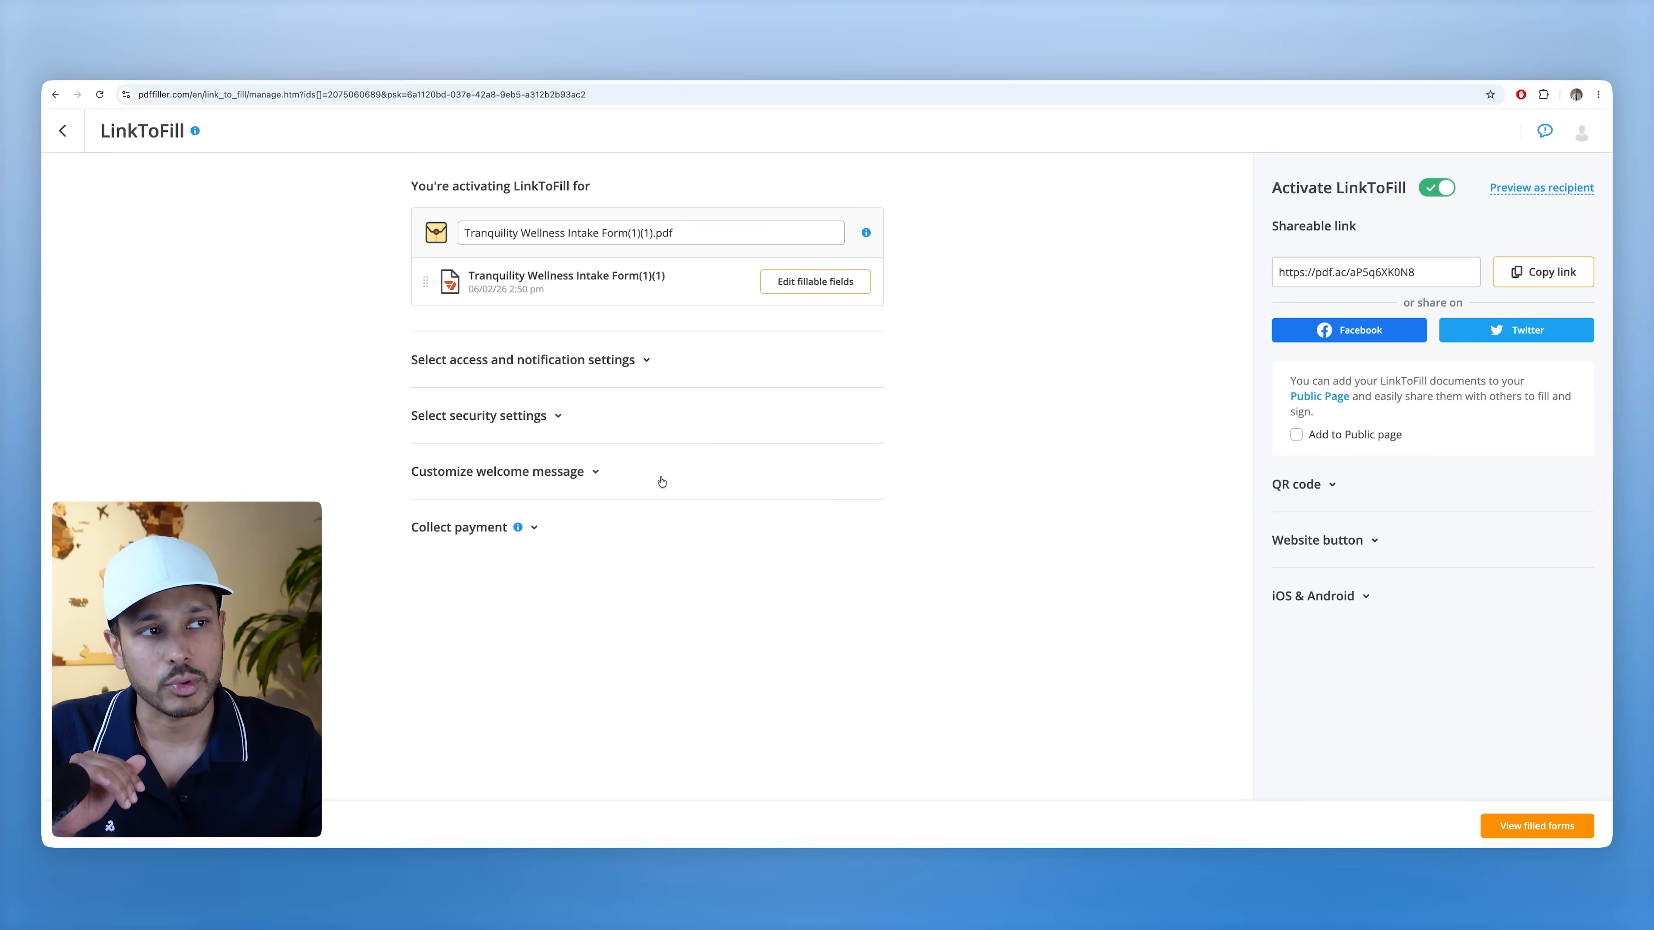
# - Review the welcome message and payment collection options, then copy the shareable link
pyautogui.click(505, 473)
pyautogui.scroll(-1, 506, 714)
pyautogui.click(473, 725)
pyautogui.scroll(-2, 619, 731)
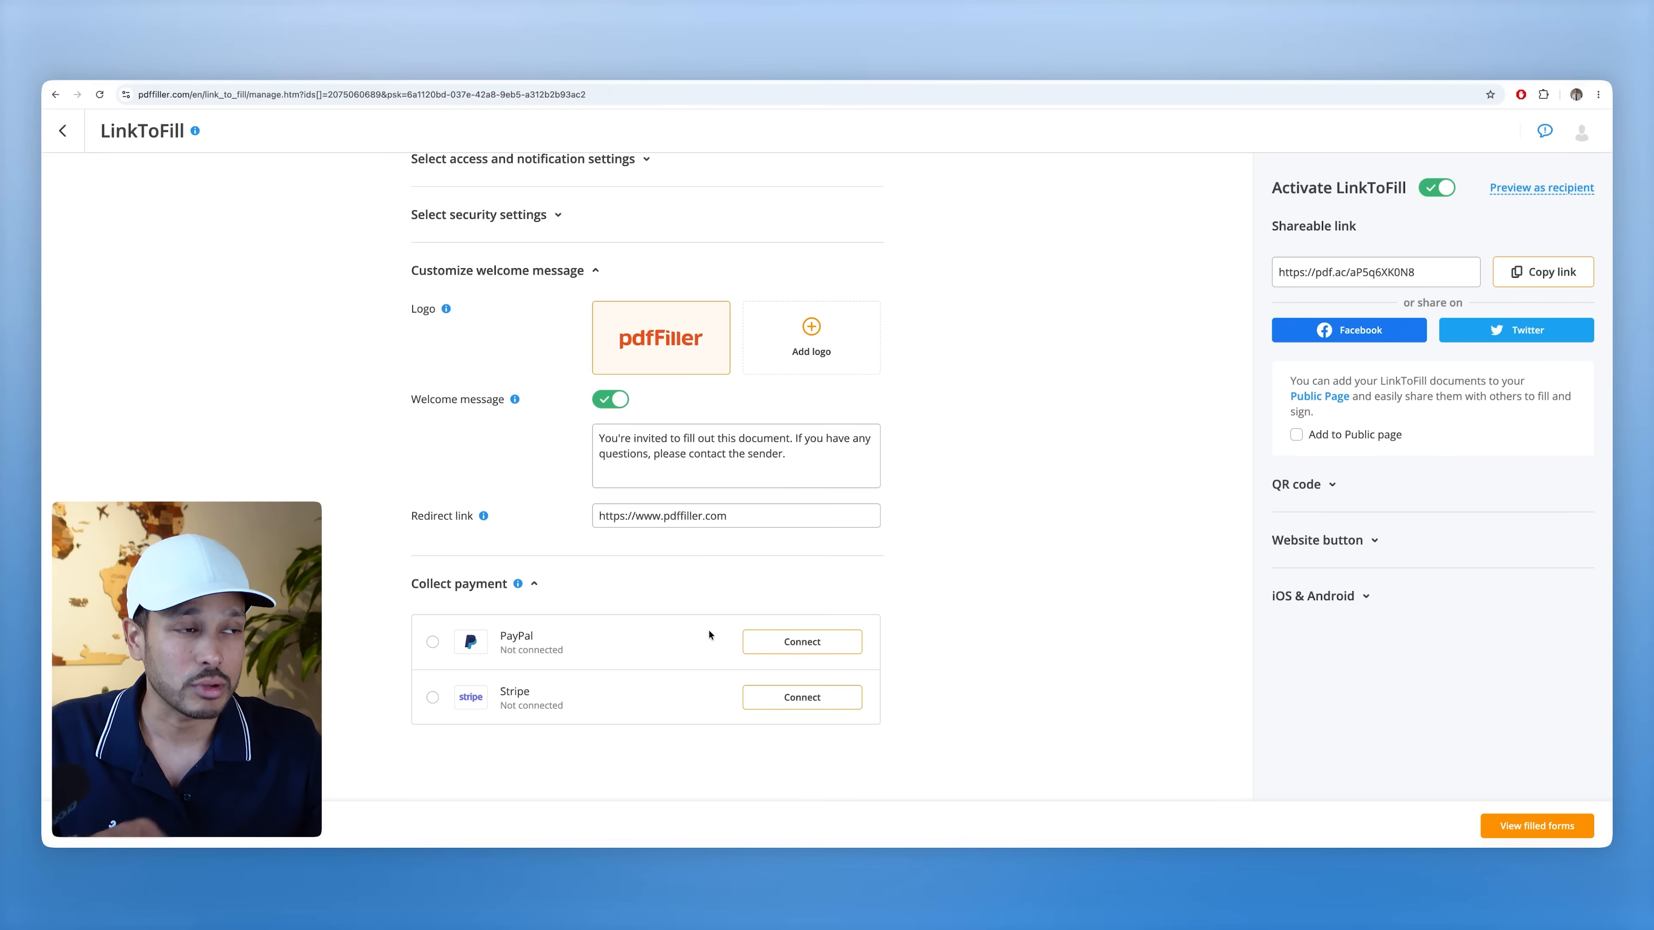
pyautogui.click(545, 592)
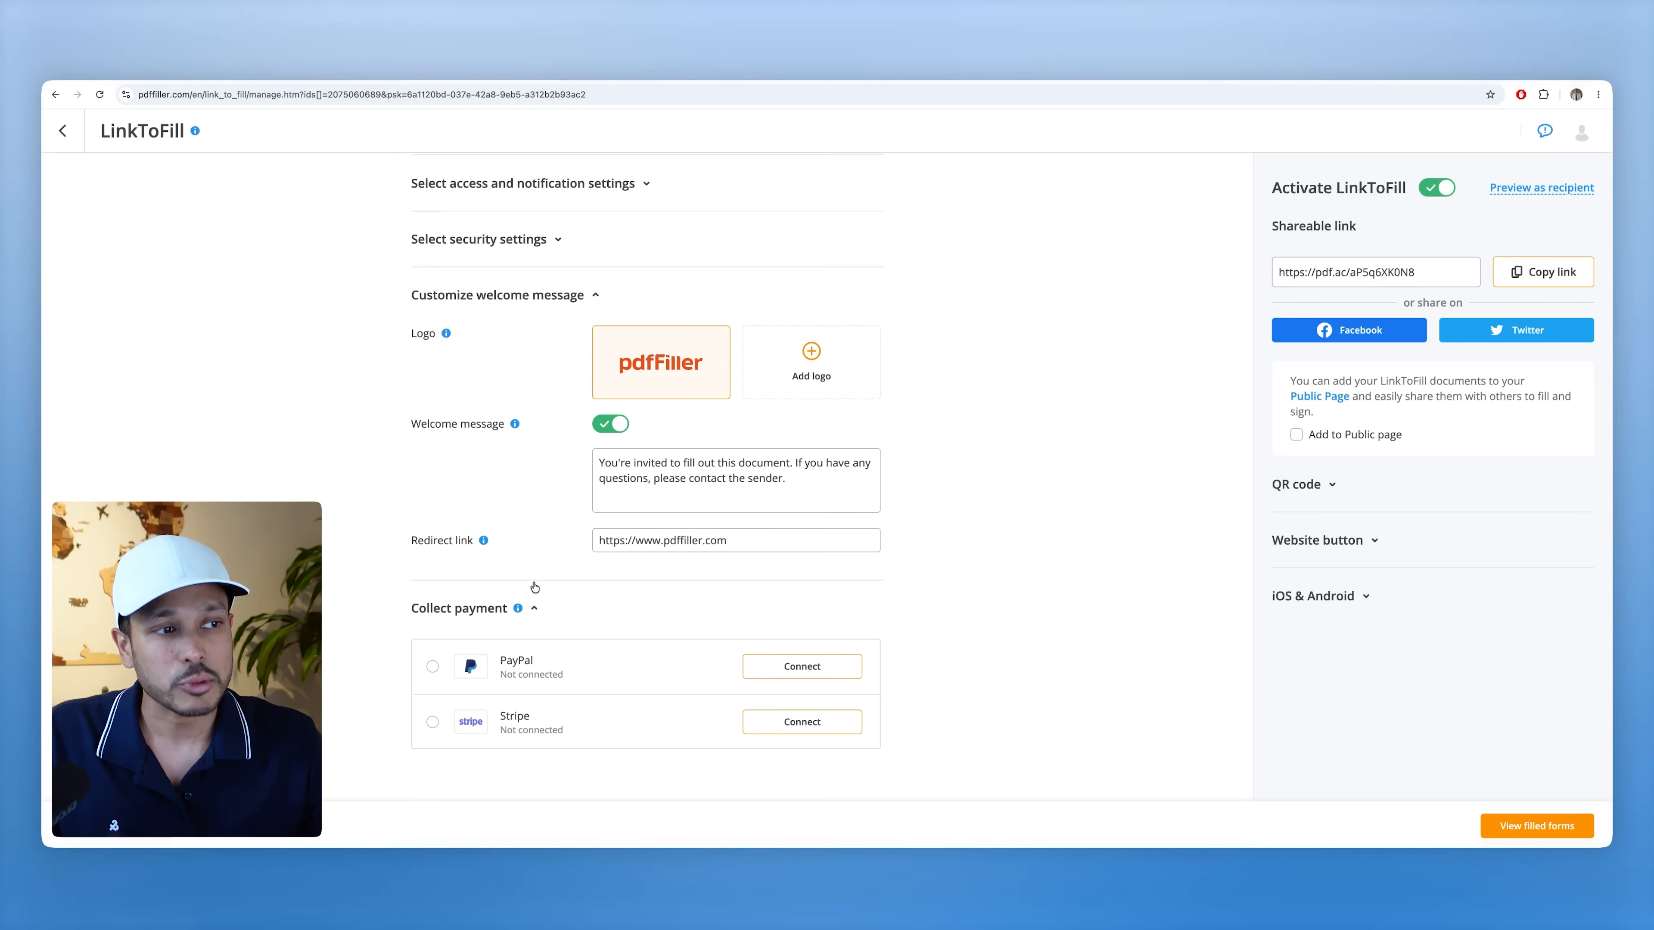
pyautogui.click(1534, 280)
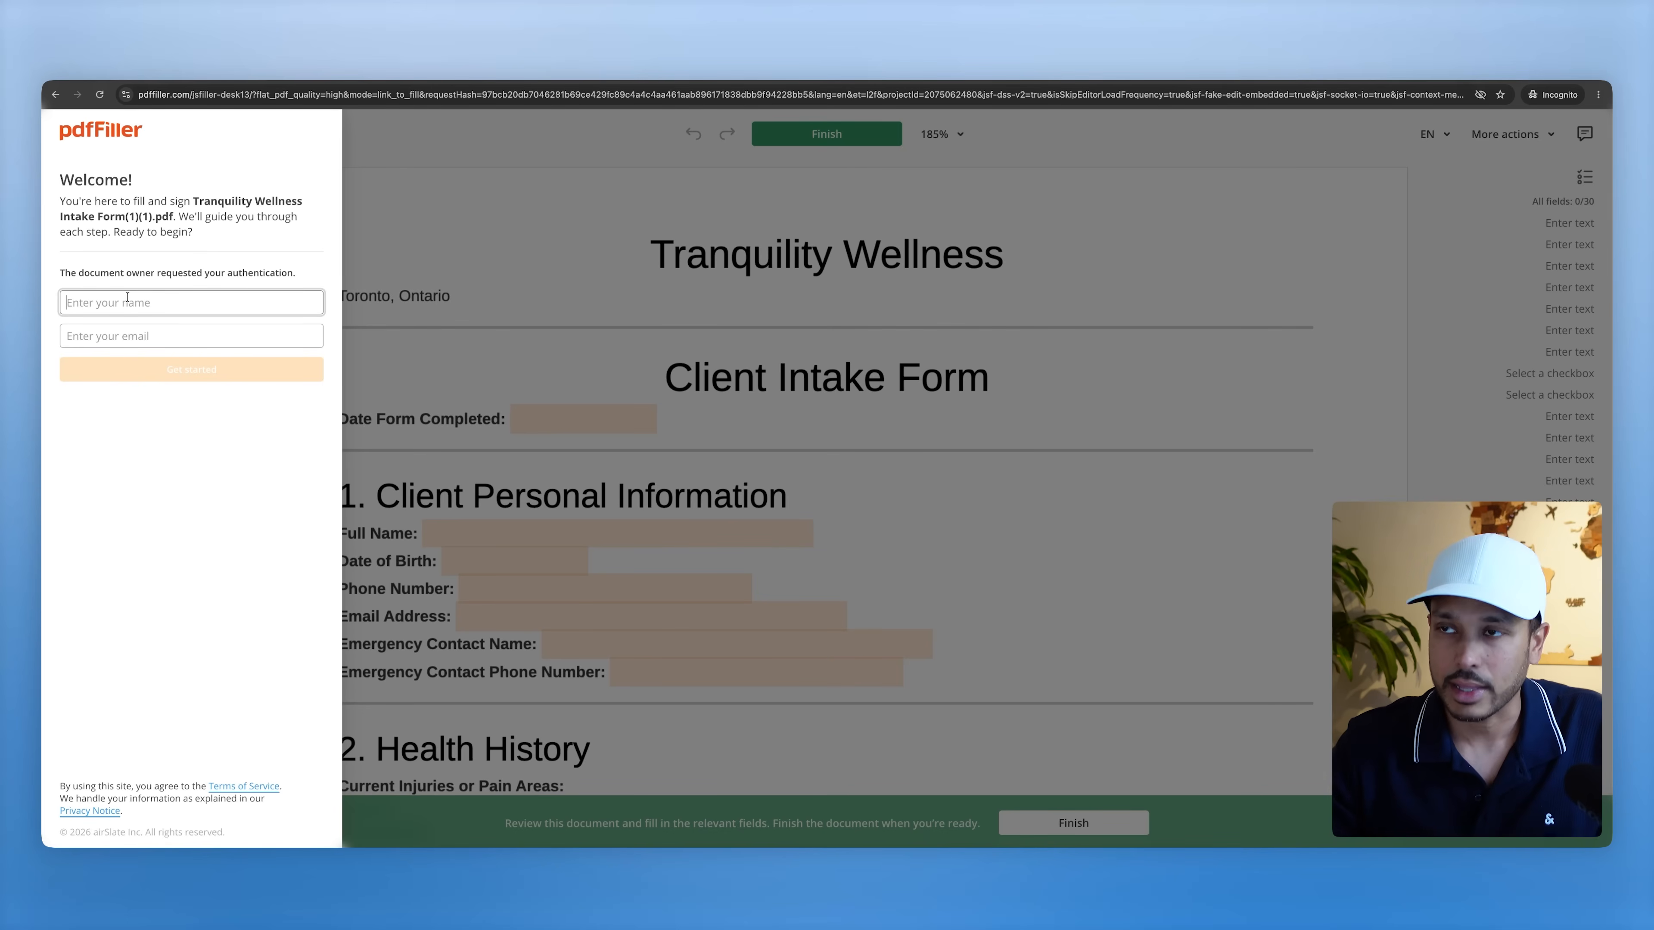
# - Enter the recipient's name and e-mail on the fill link's start screen
pyautogui.write('kevin example')
pyautogui.press('Tab')
pyautogui.write('kevin123')
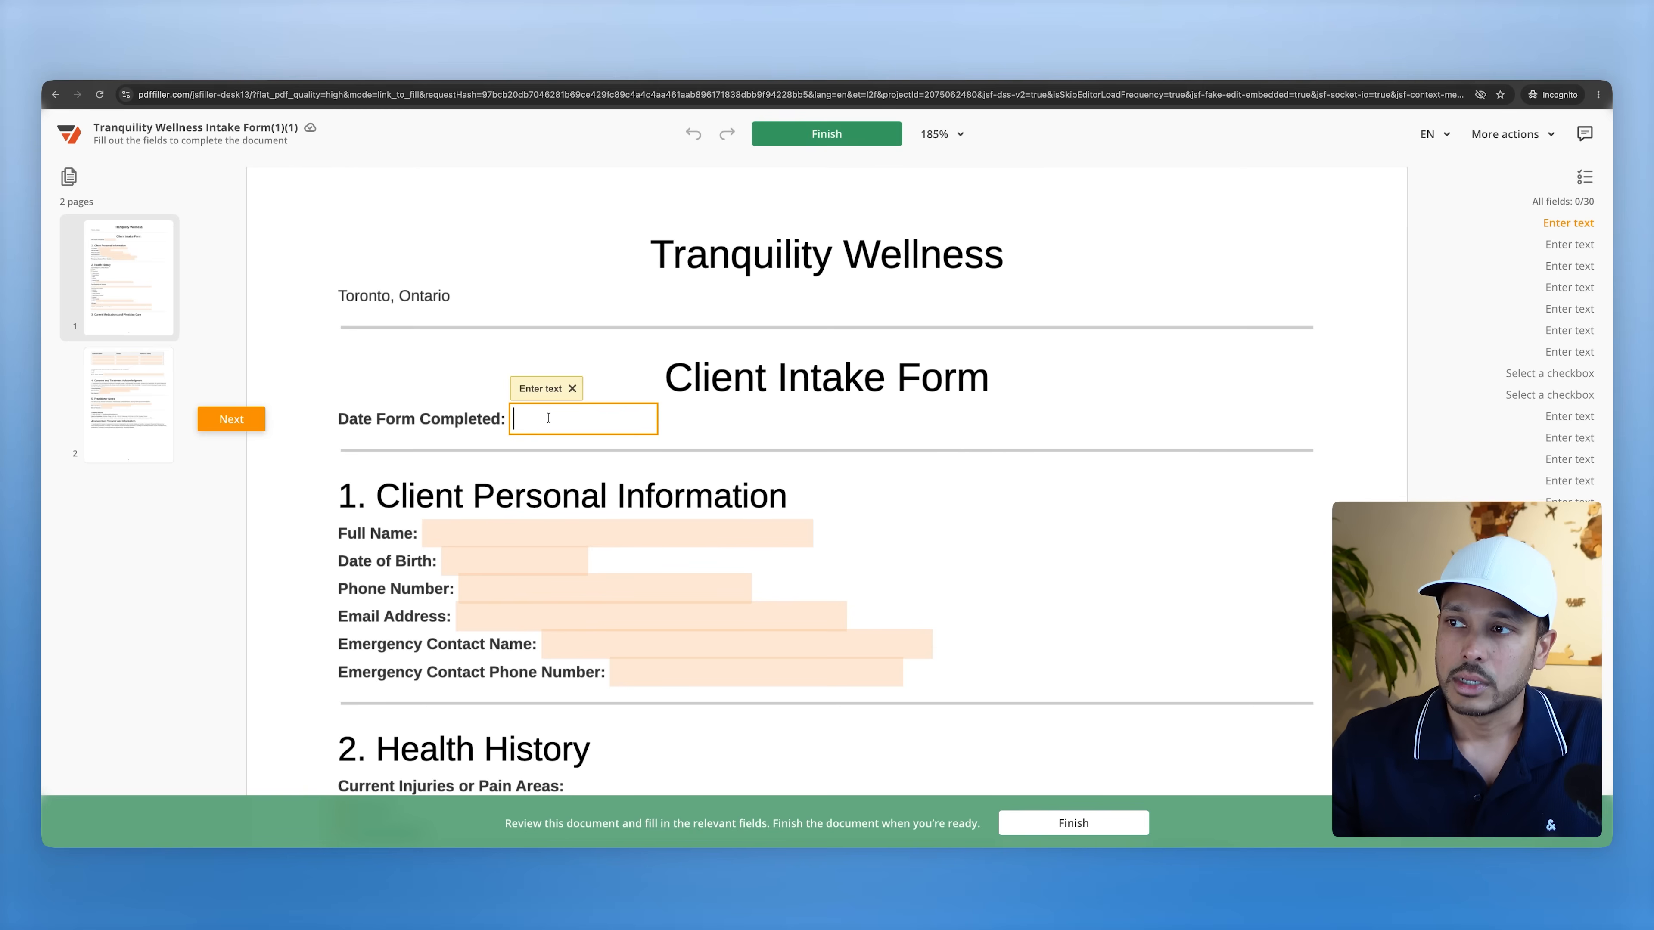
# - Fill the intake form fields, including Date of Birth, with test text, submit, and return to the dashboard
pyautogui.write('sdfdsfds')
pyautogui.click(565, 561)
pyautogui.write('sdfds')
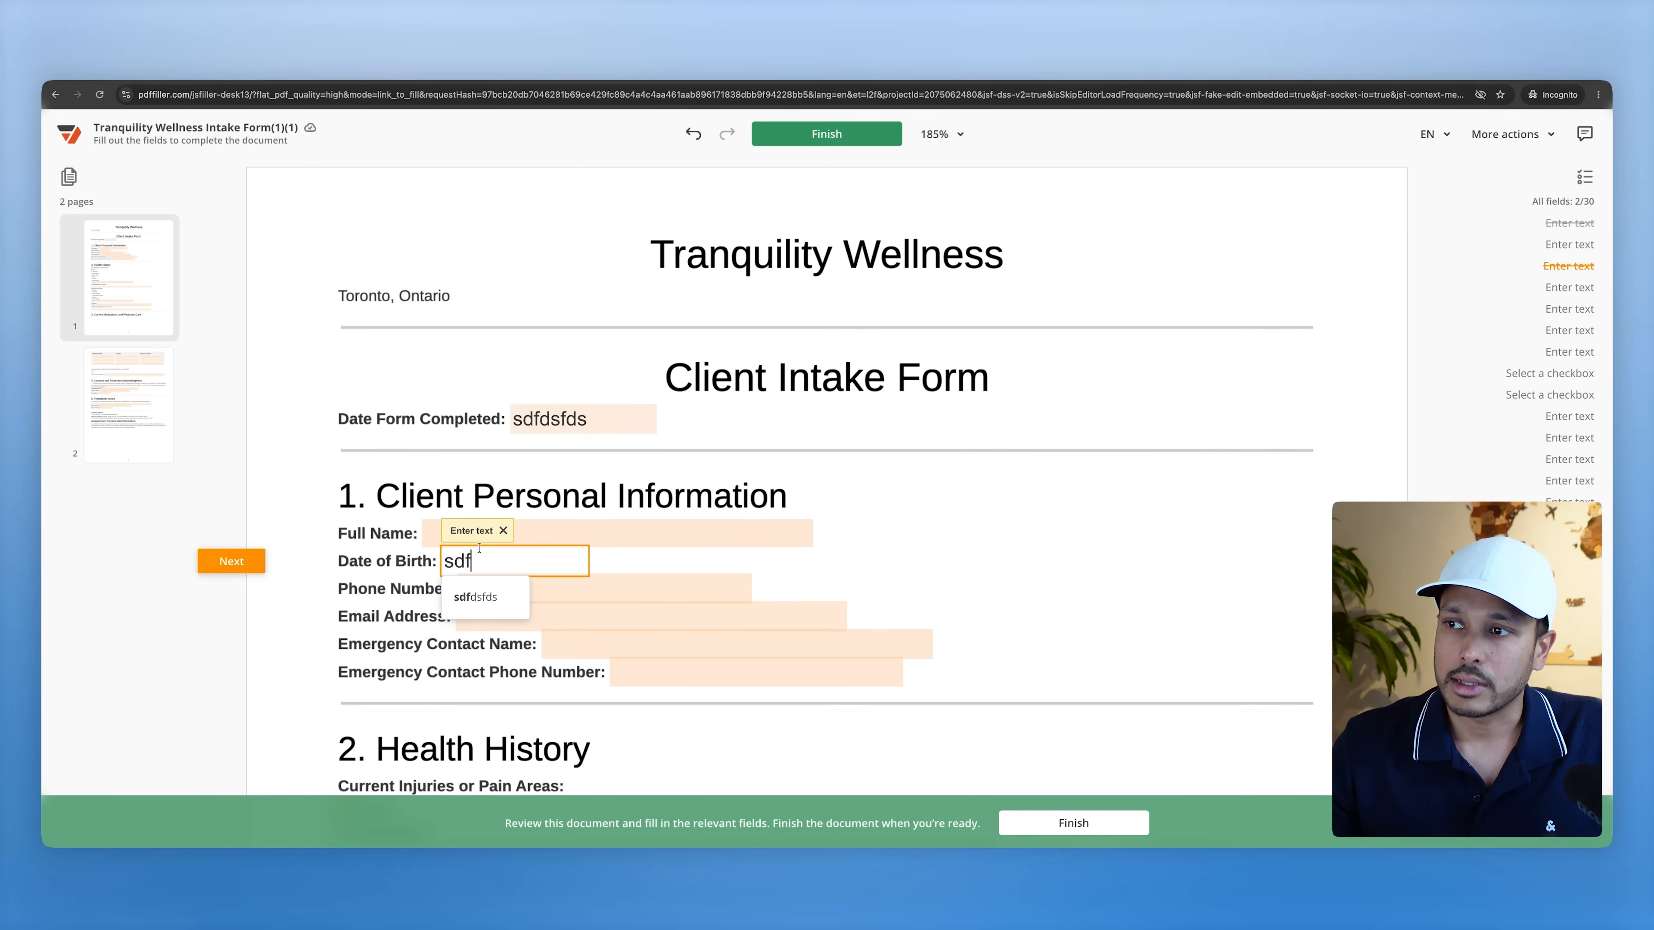
pyautogui.click(599, 545)
pyautogui.write('sdfsdf')
pyautogui.press('Tab')
pyautogui.write('sdfsdf')
pyautogui.press('Tab')
pyautogui.write('sdfdsf')
pyautogui.press('Tab')
pyautogui.write('sdfdsf')
pyautogui.click(845, 142)
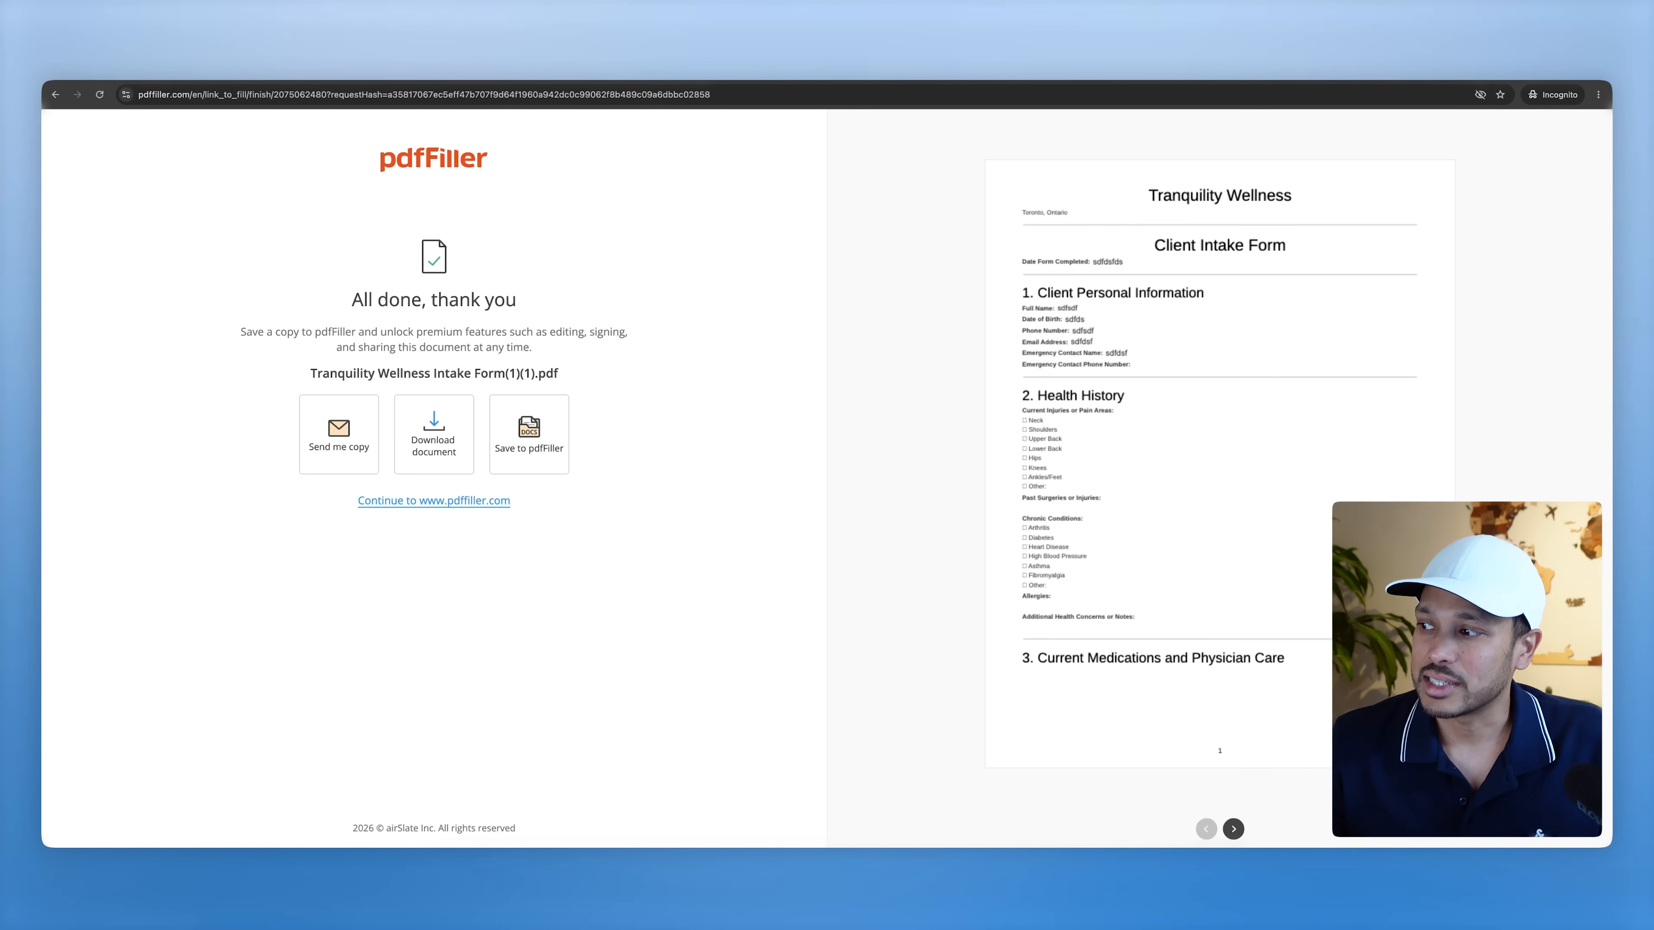
pyautogui.click(57, 65)
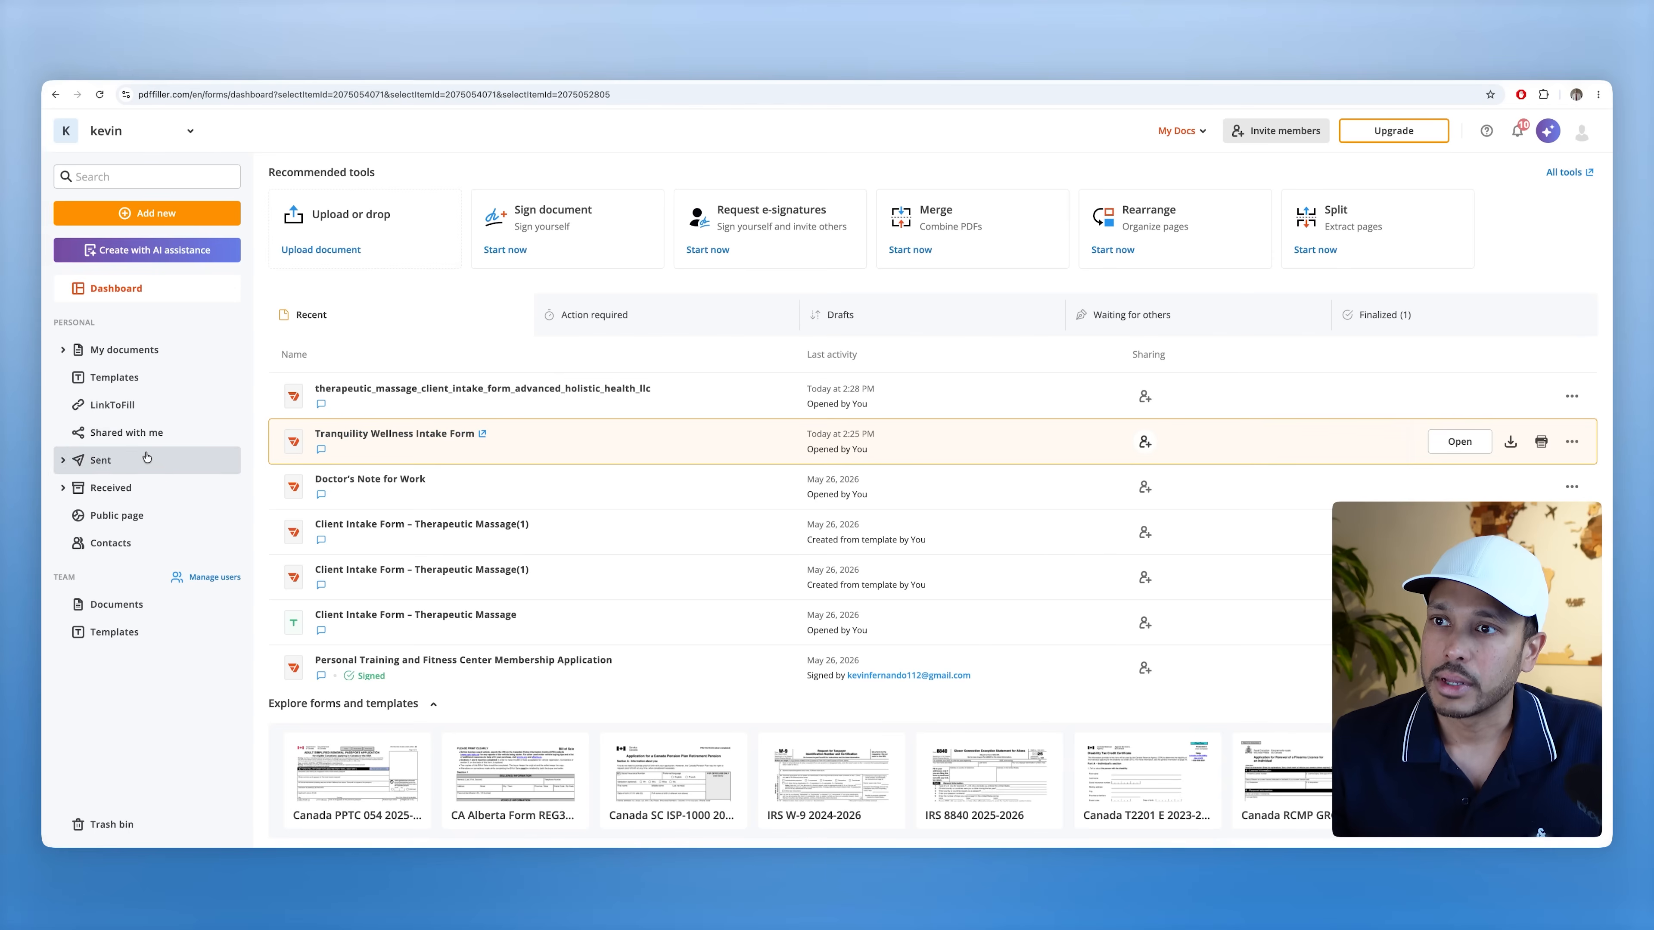
# - Open the filled forms for Tranquility Wellness Intake Form(1)(1) and download the test submission
pyautogui.click(124, 404)
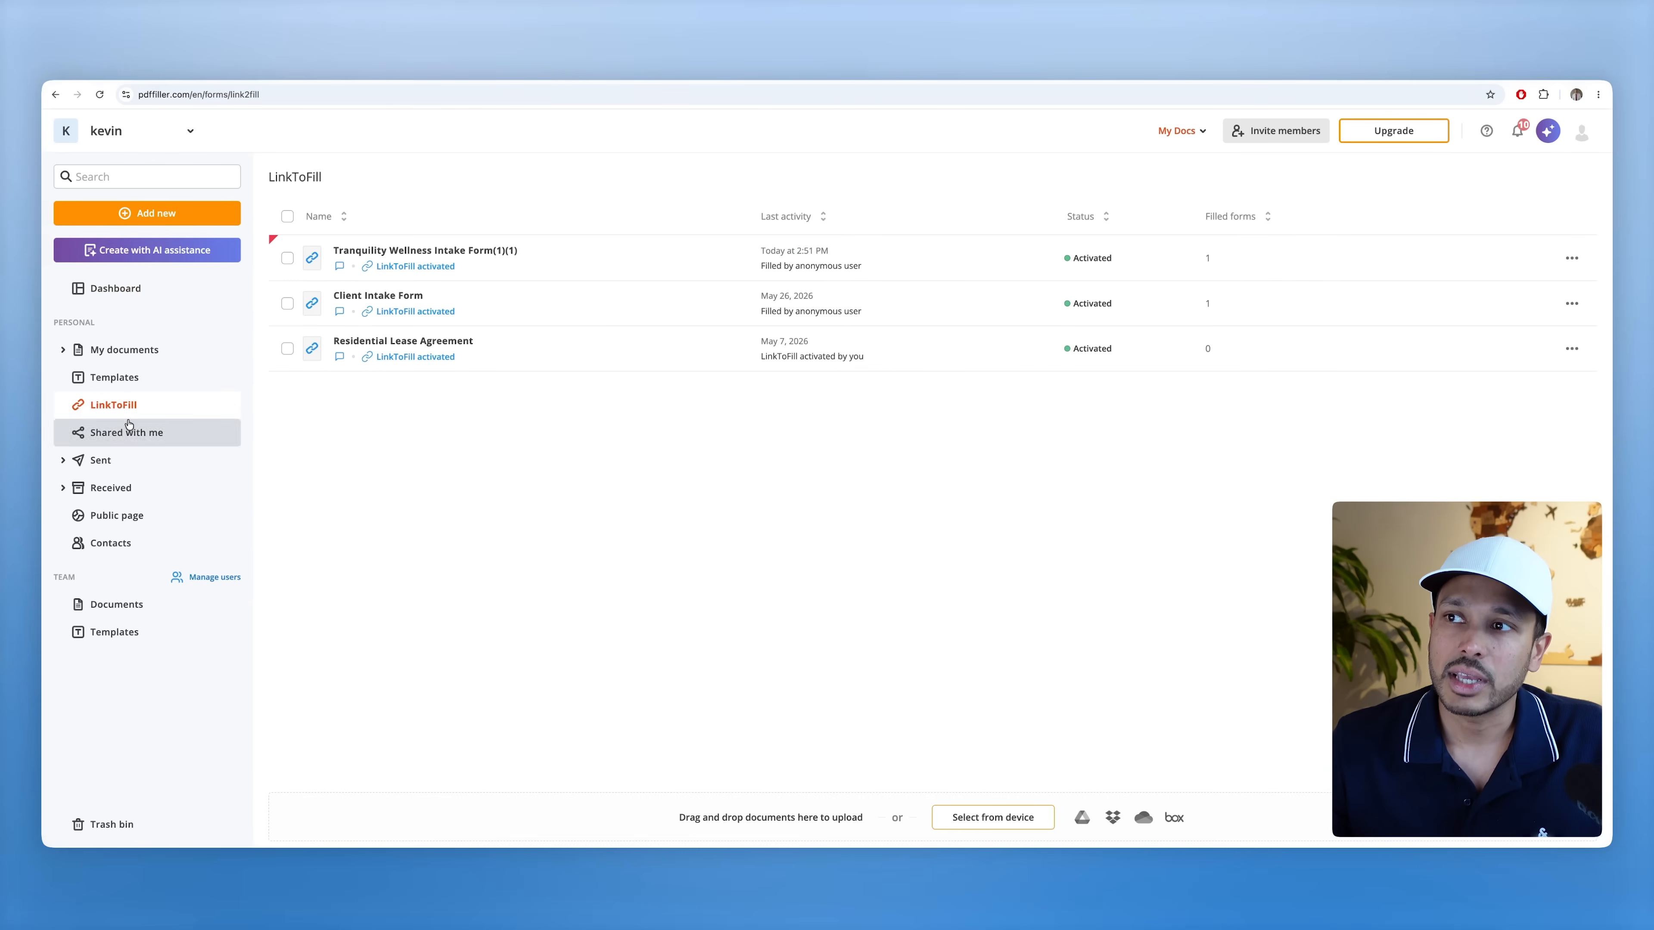
pyautogui.click(526, 264)
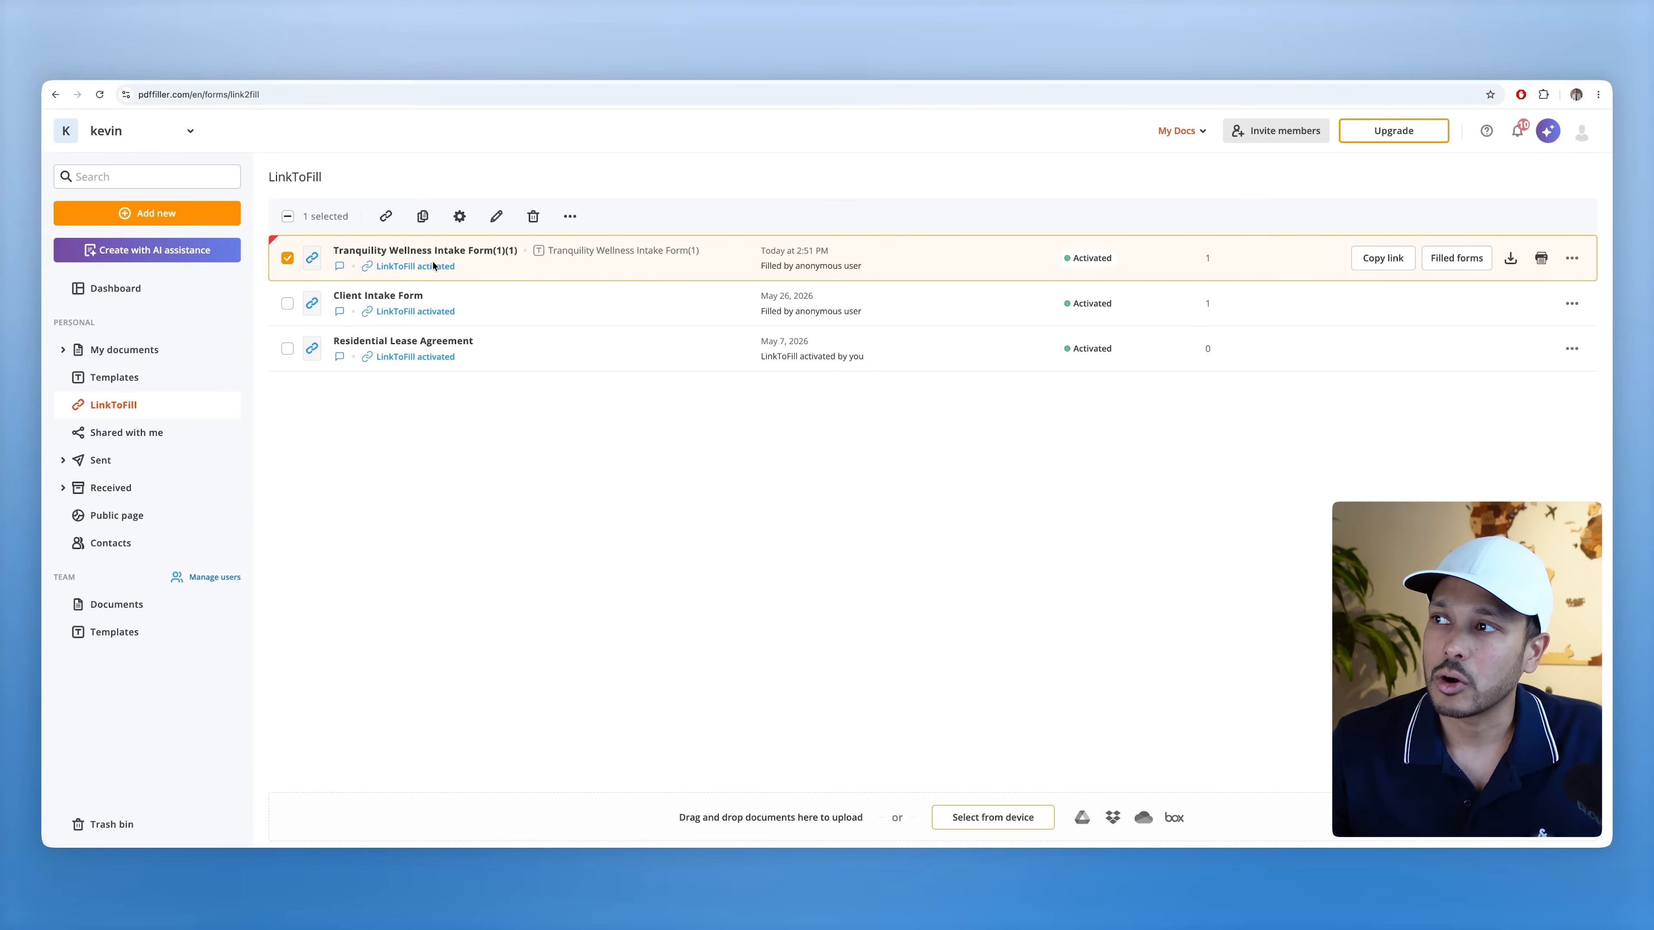
pyautogui.click(1444, 260)
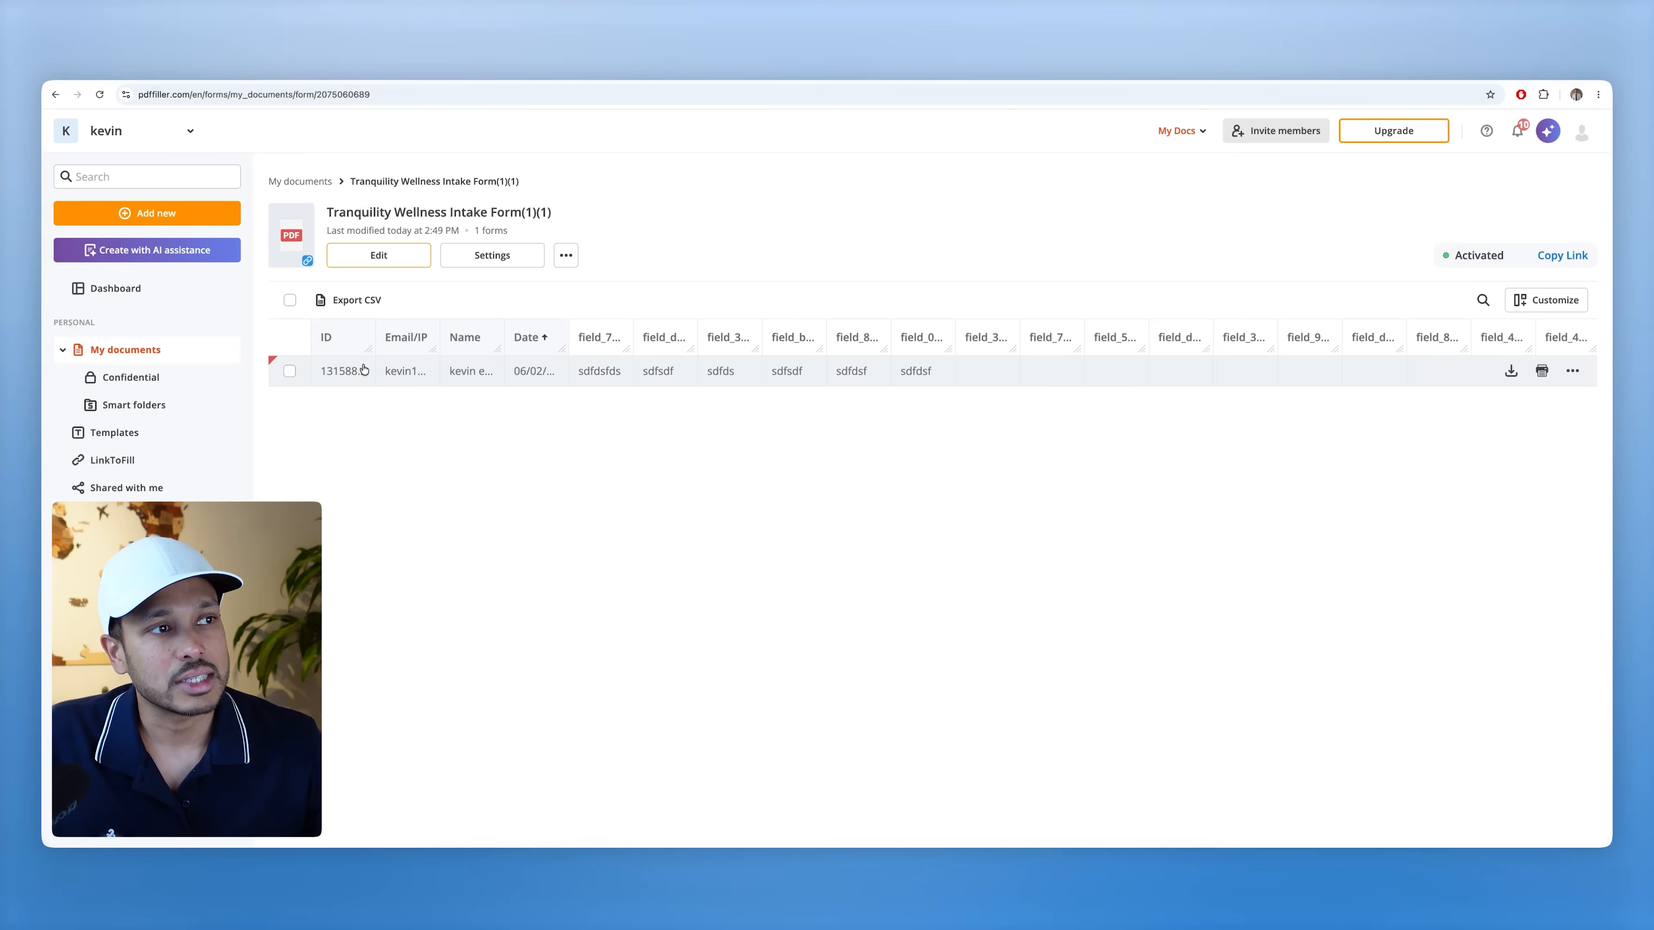
pyautogui.click(364, 369)
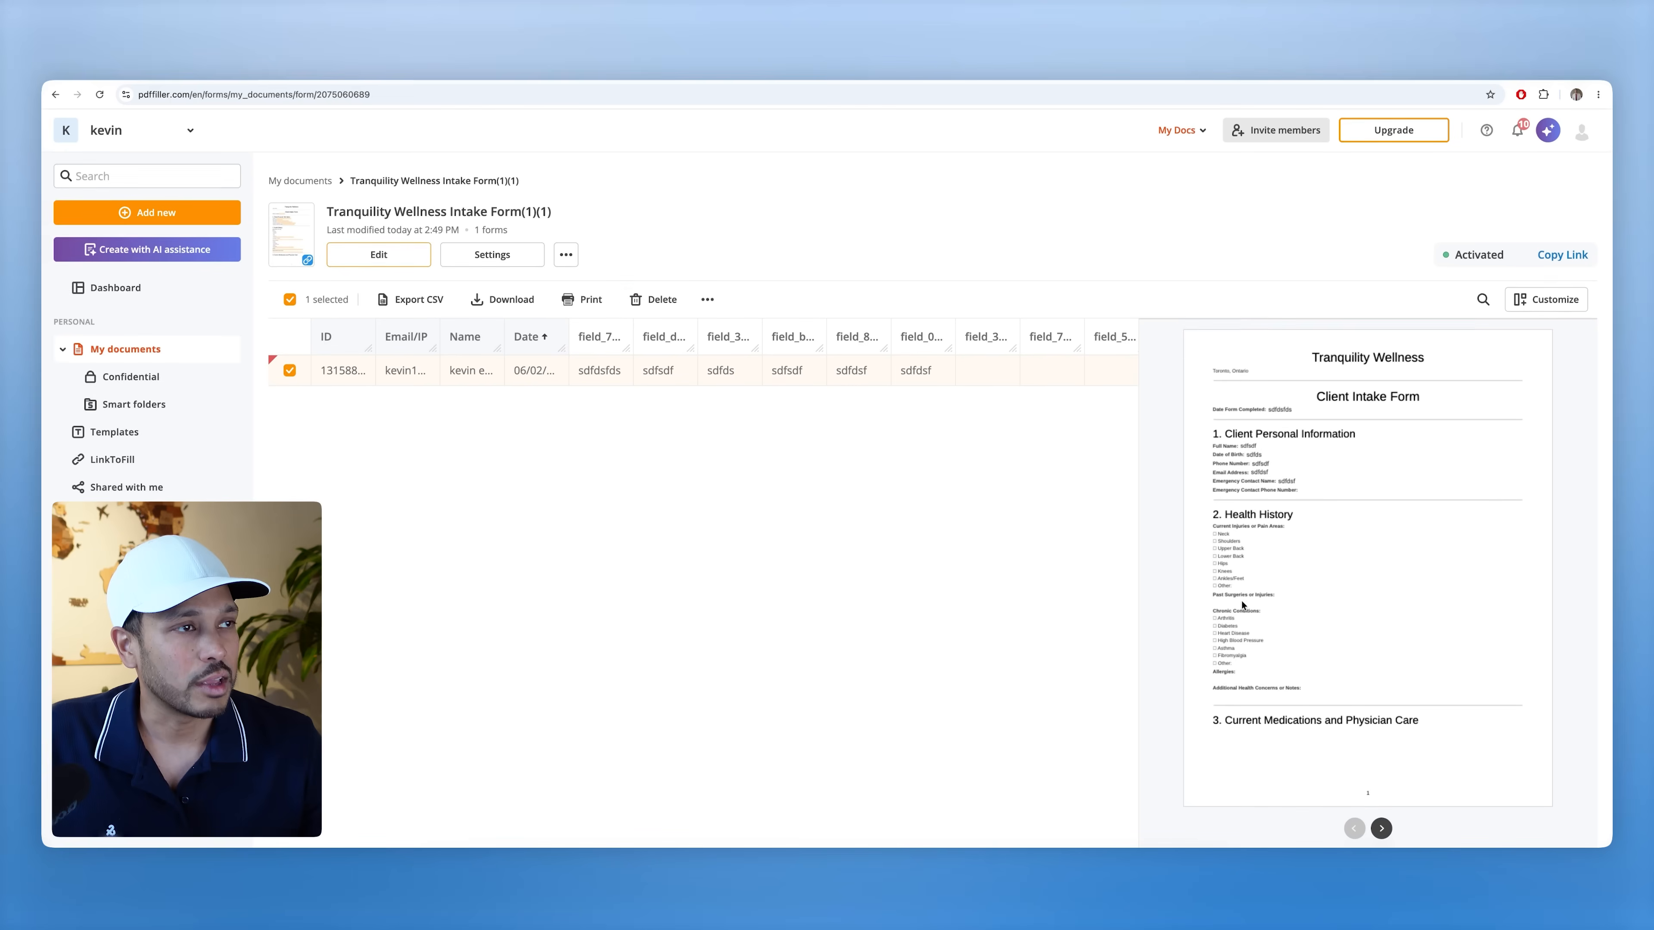
pyautogui.click(506, 302)
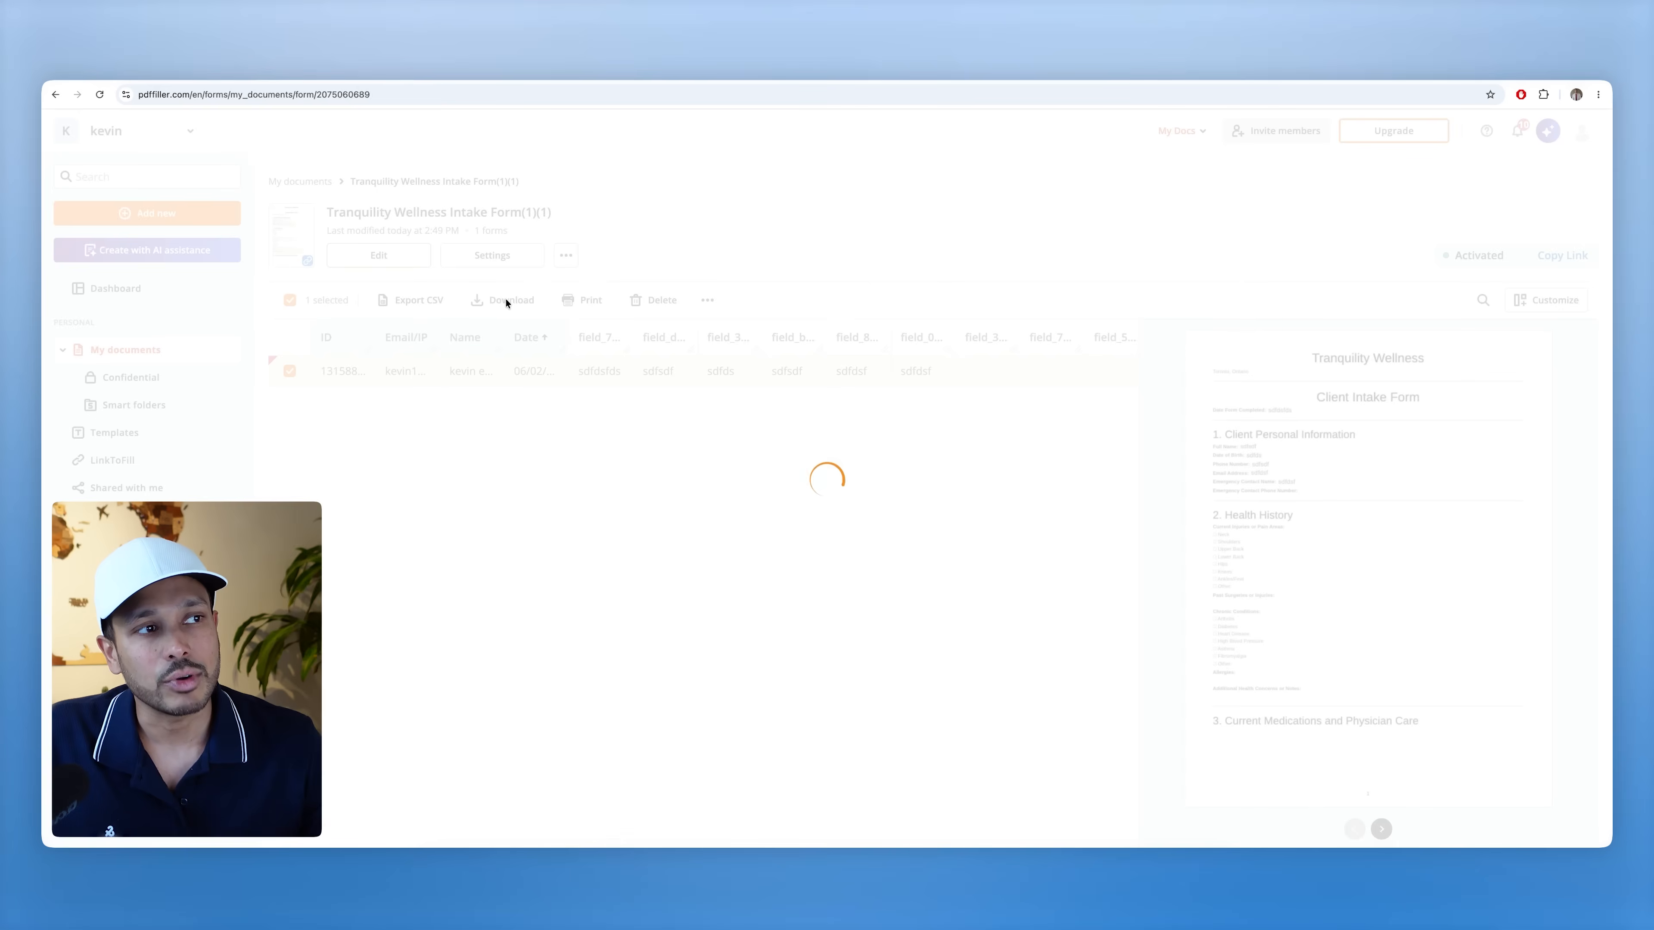